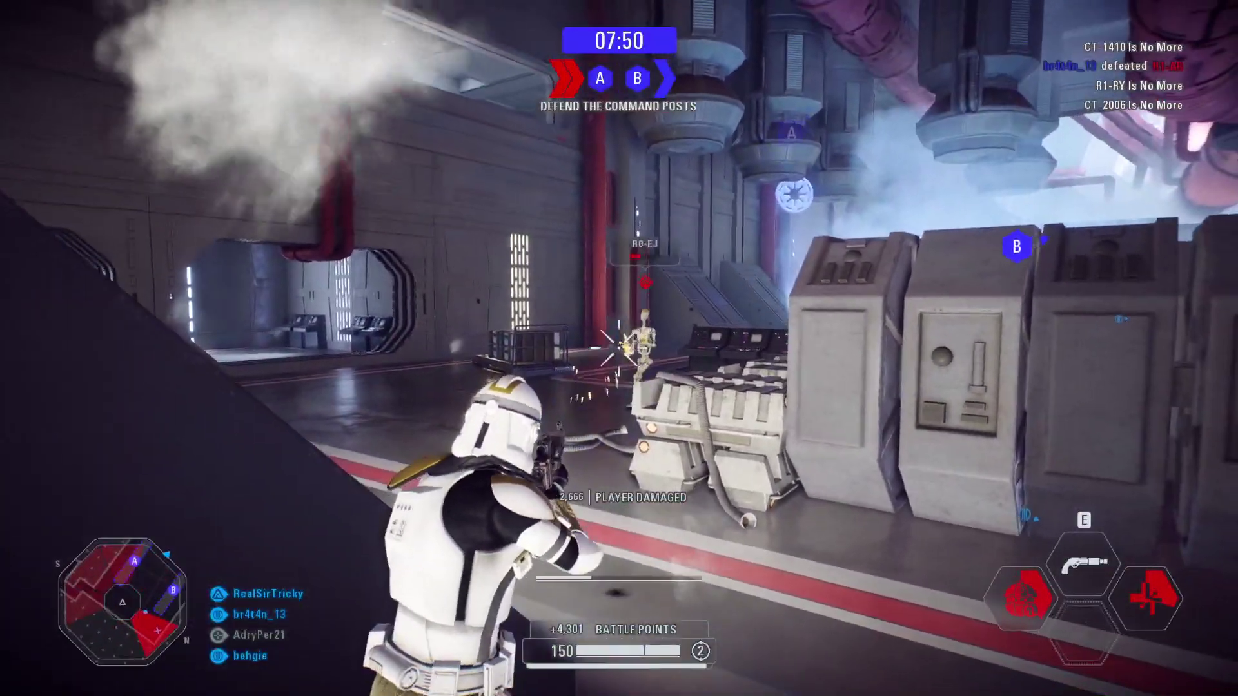
pyautogui.click(619, 349)
pyautogui.click(619, 349)
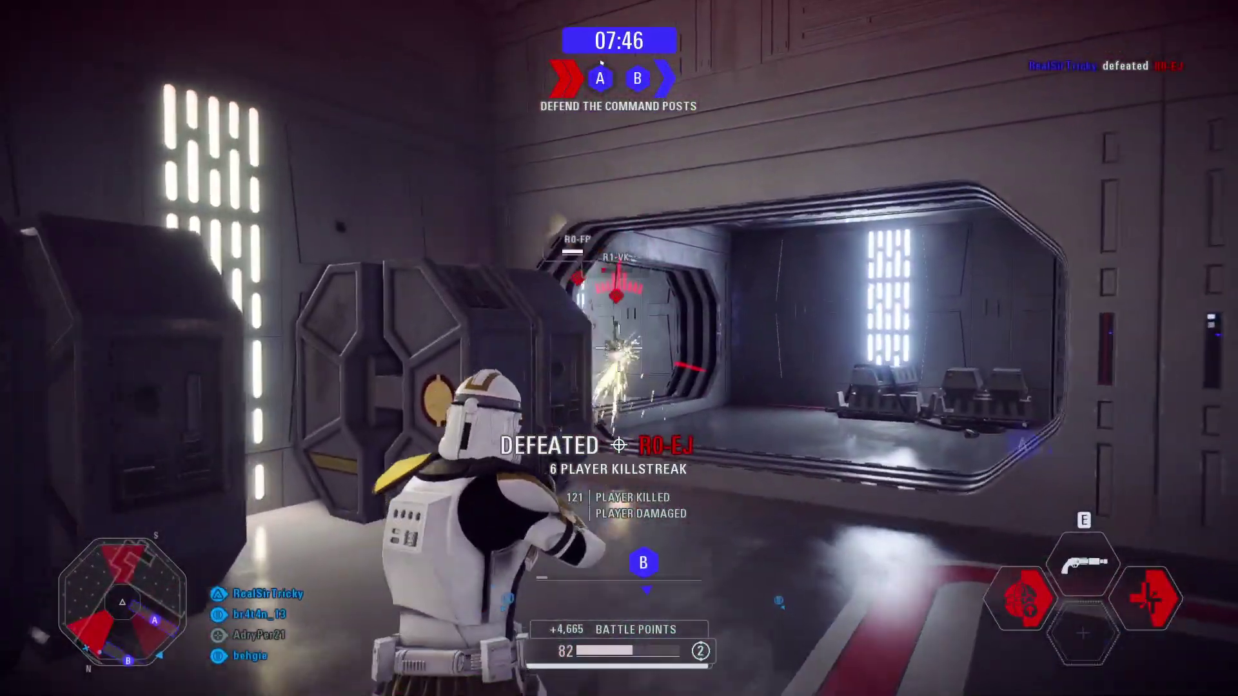
pyautogui.click(619, 348)
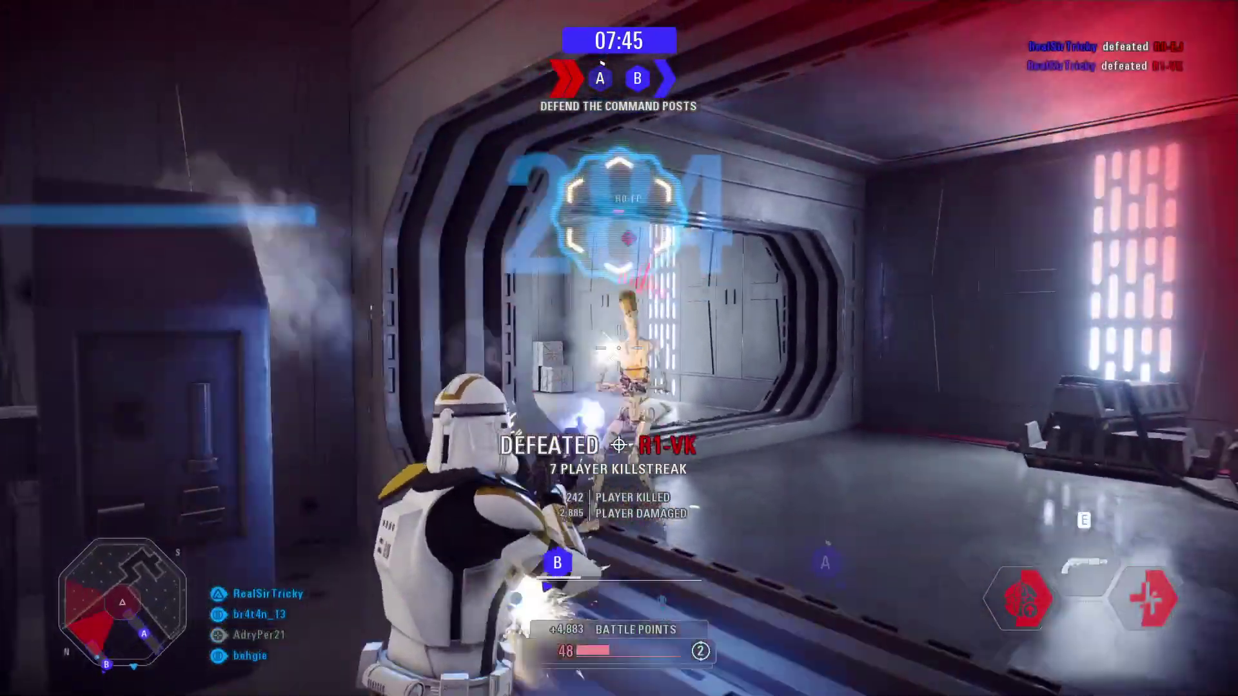
pyautogui.click(619, 348)
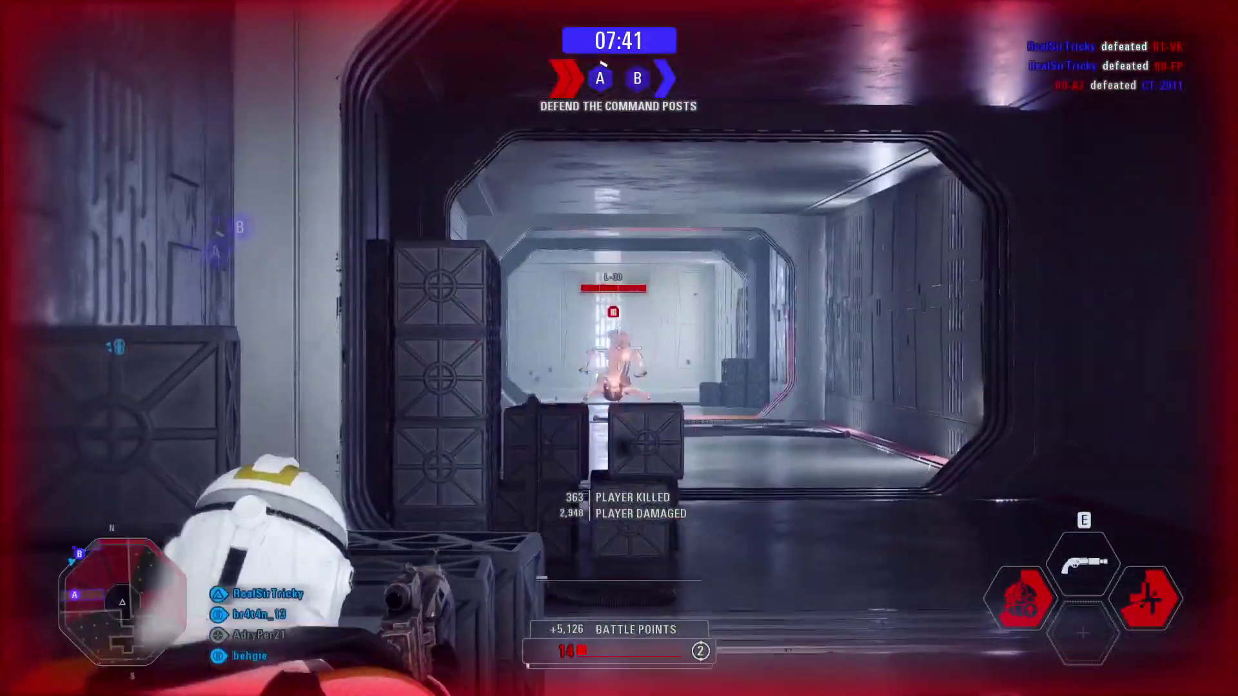
pyautogui.click(619, 348)
pyautogui.press('a')
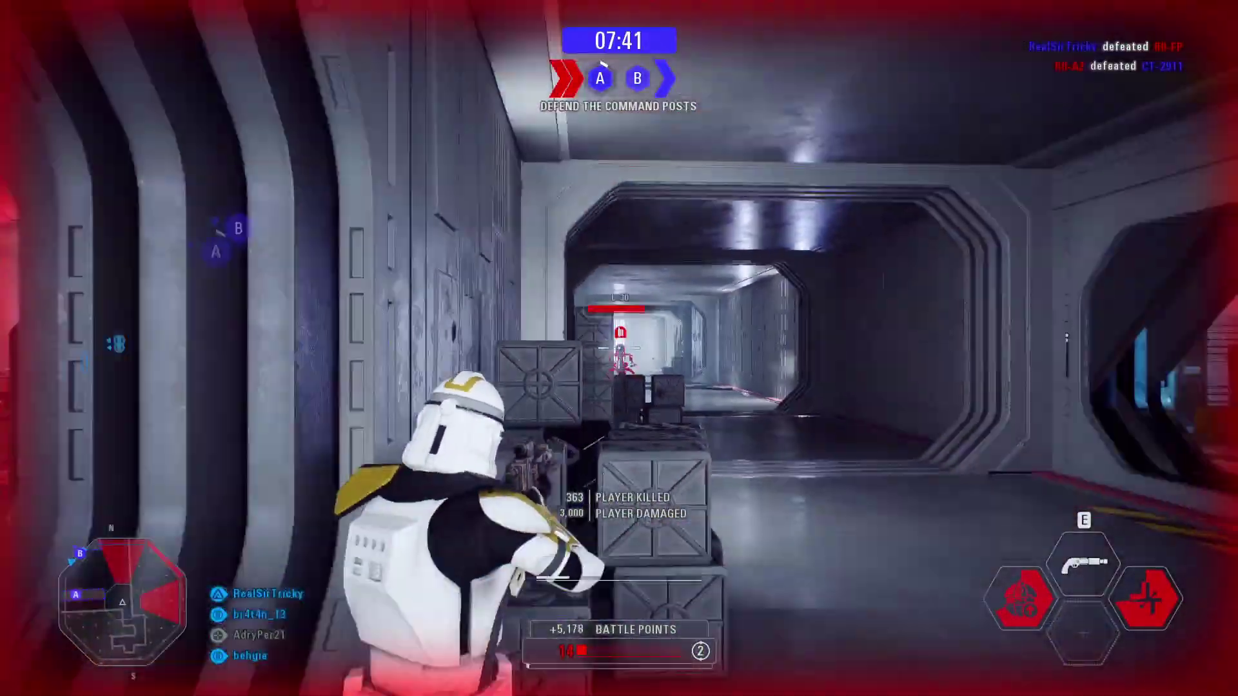
pyautogui.press('d')
pyautogui.rightClick(619, 348)
pyautogui.click(619, 348)
pyautogui.press('w')
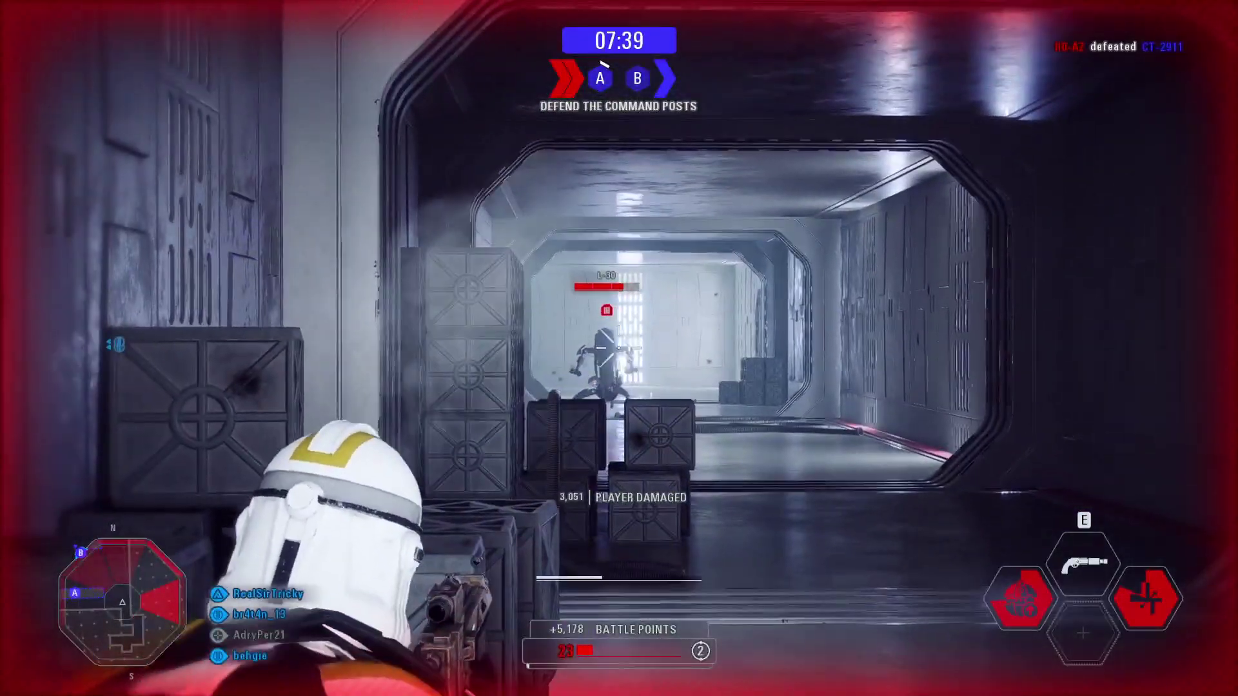
pyautogui.click(619, 348)
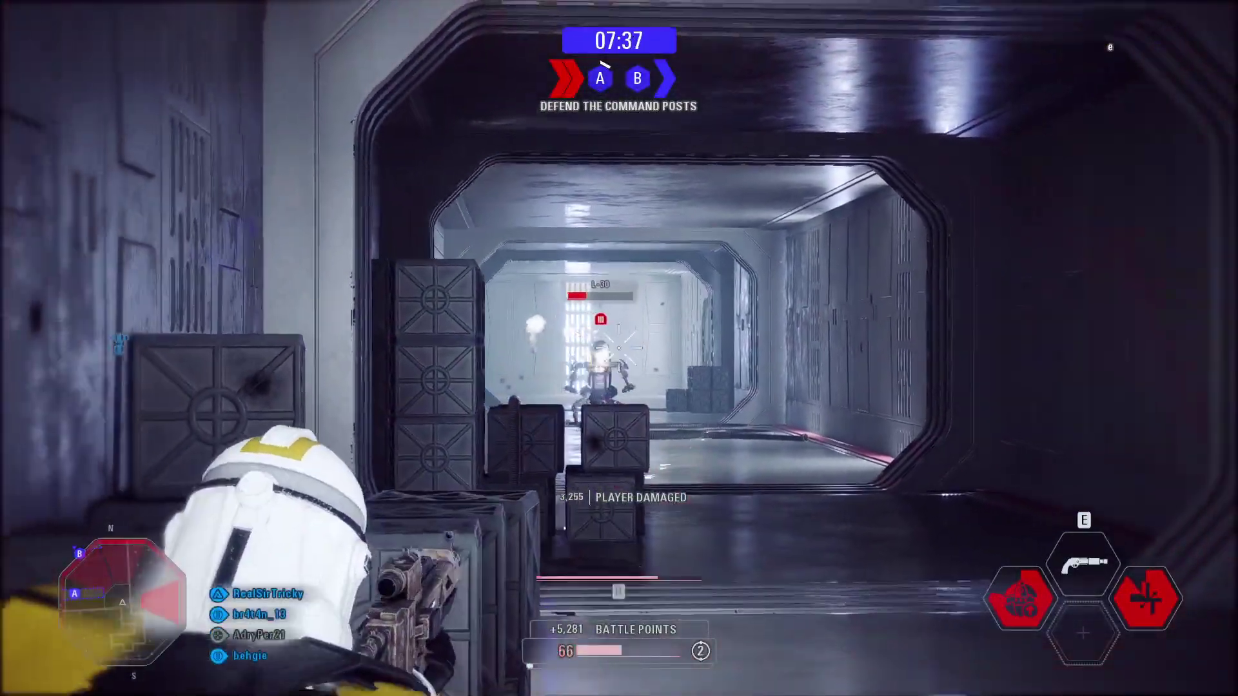
pyautogui.click(619, 349)
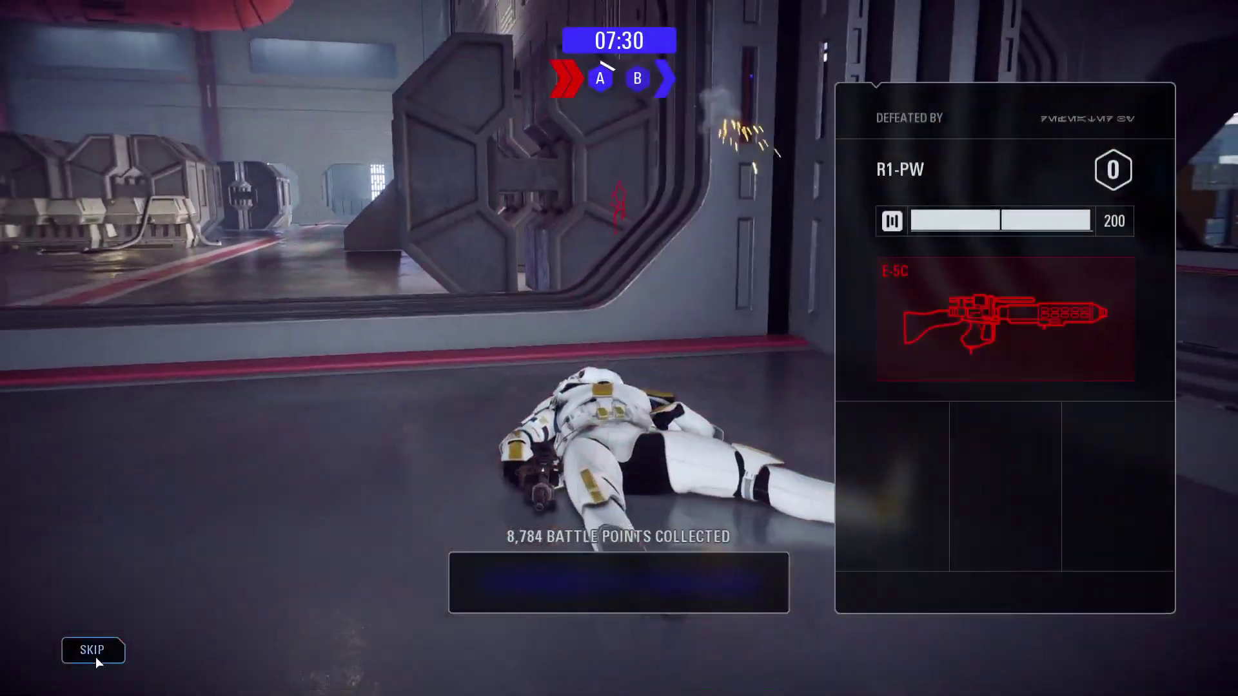
pyautogui.click(96, 653)
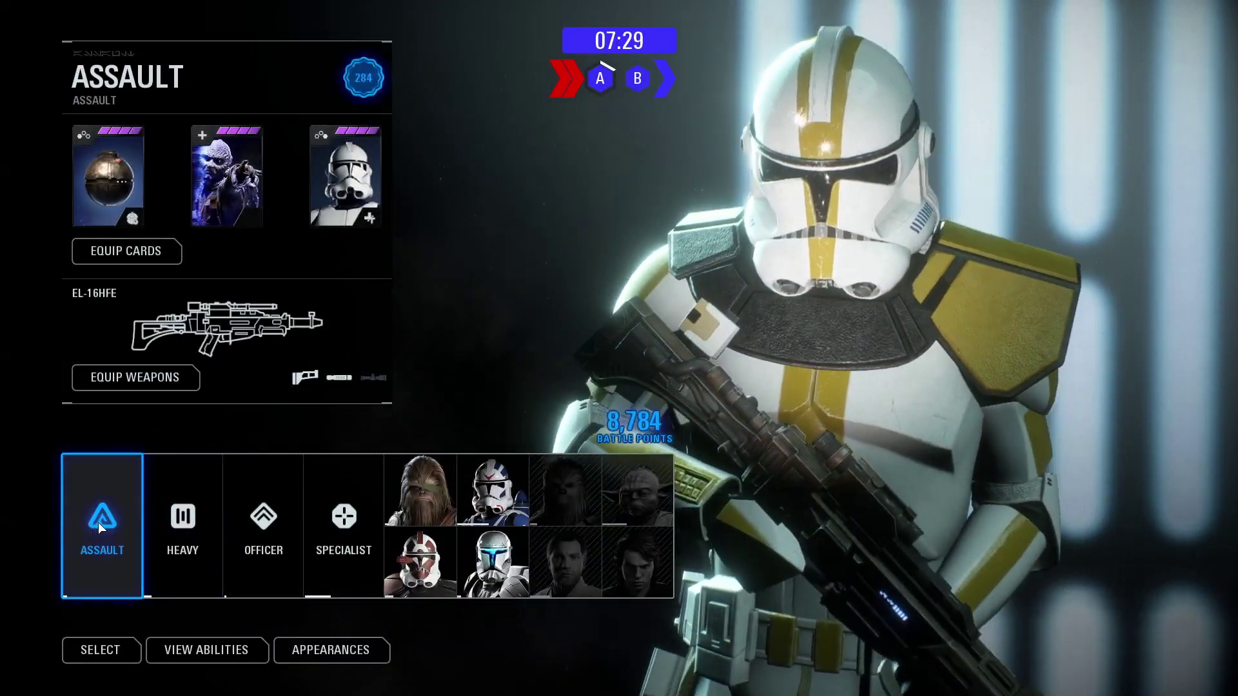
pyautogui.click(98, 523)
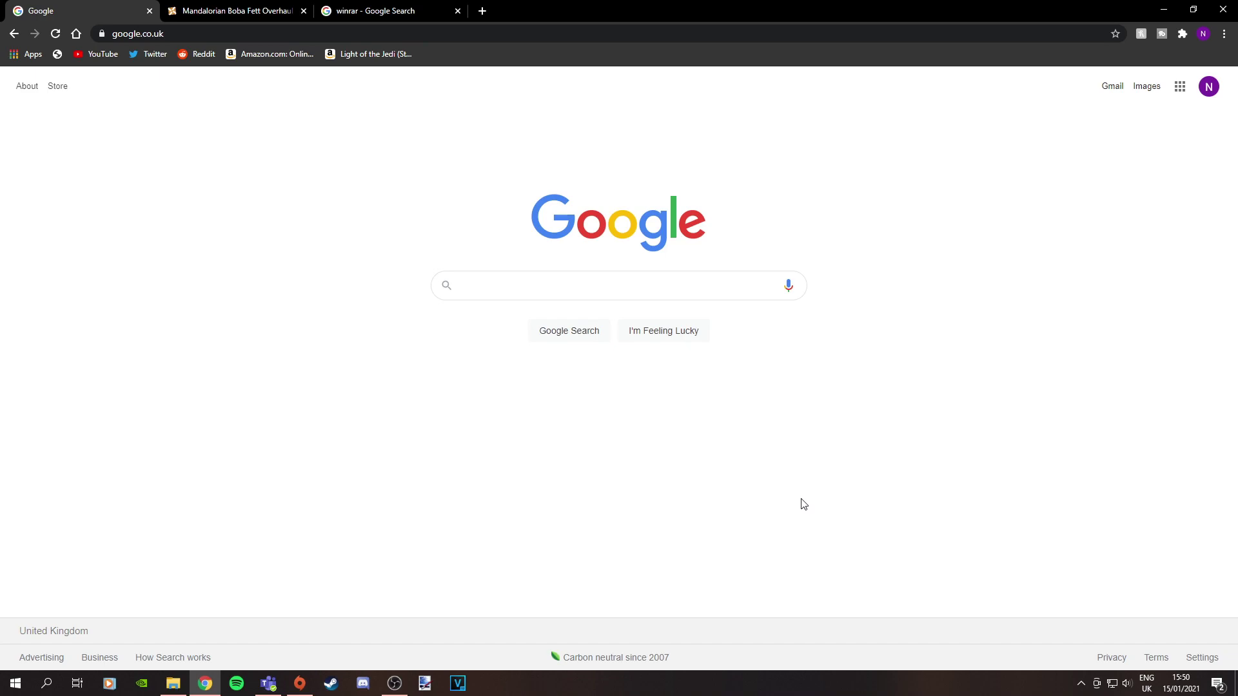
# Step: View the win-rar.com site from the winrar search results and return to the results
pyautogui.click(372, 14)
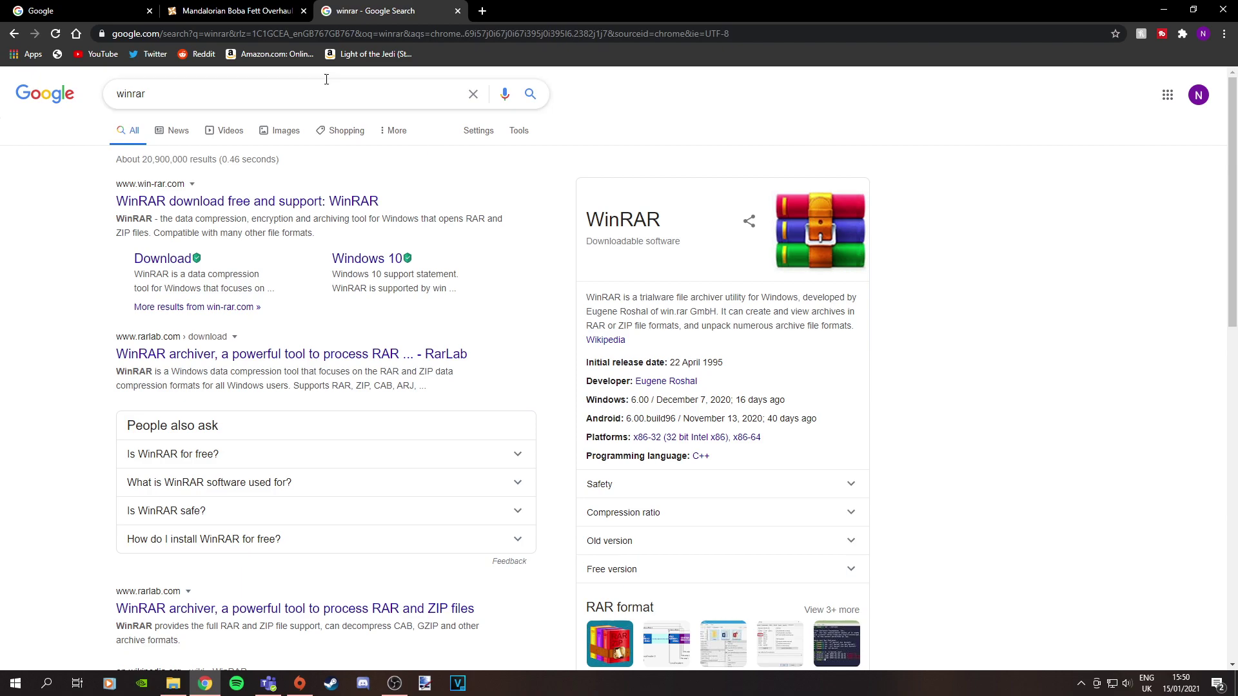
pyautogui.click(222, 202)
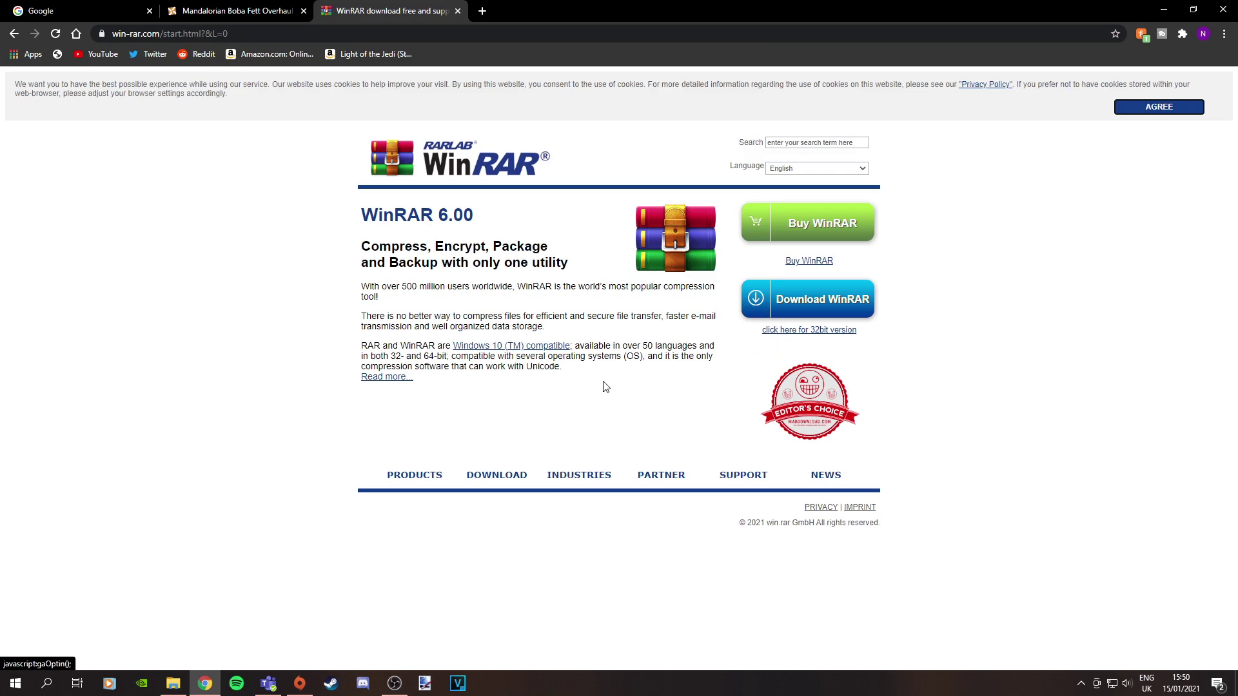
pyautogui.click(14, 33)
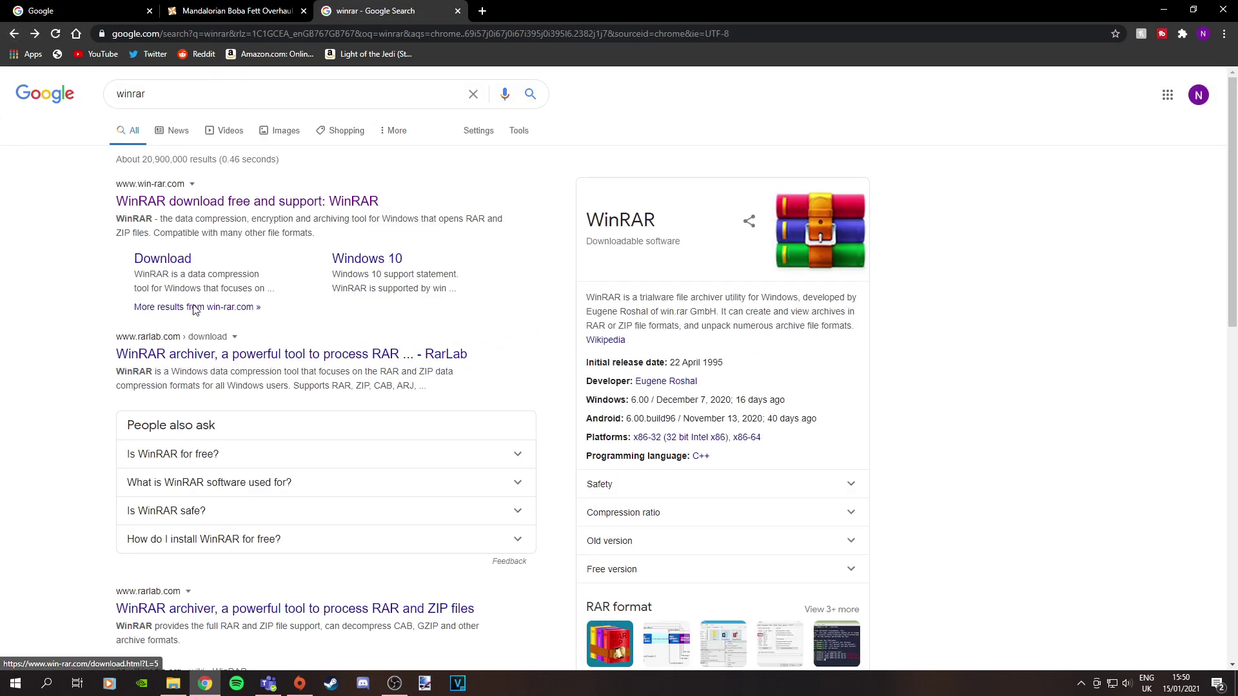
# Step: Open RARLab's WinRAR downloads page from the search results and look through the available versions
pyautogui.click(257, 354)
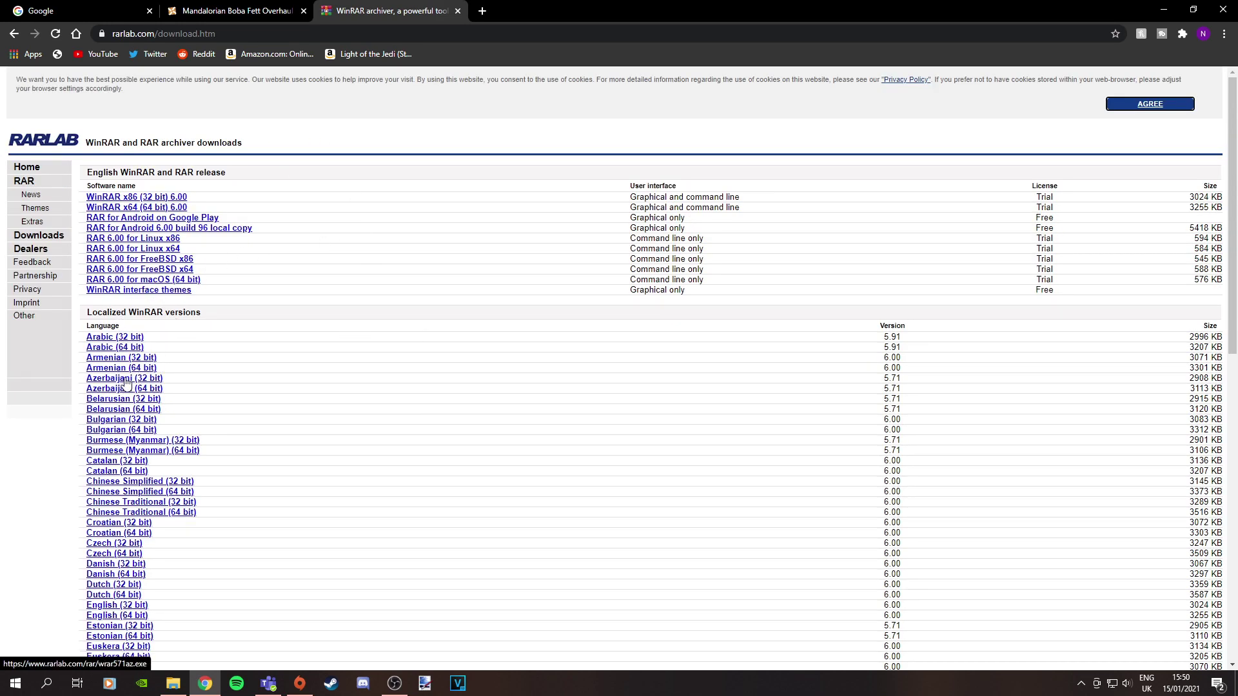
pyautogui.scroll(-1, 135, 367)
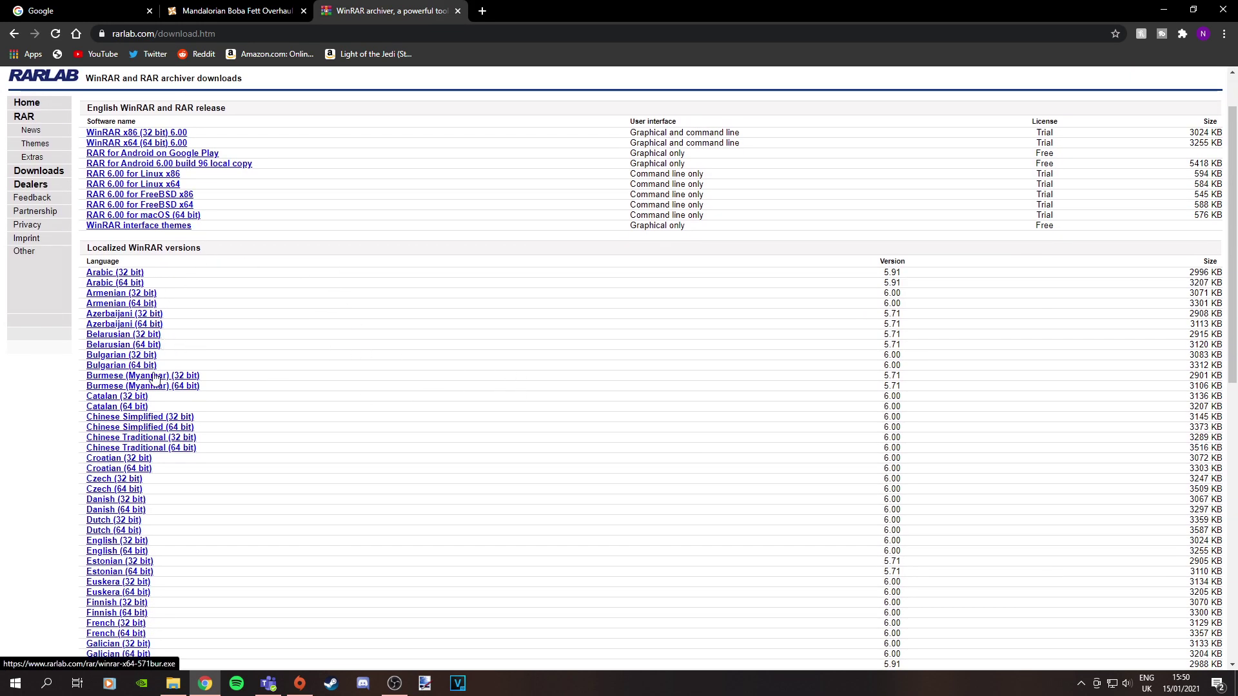
pyautogui.scroll(-4, 111, 447)
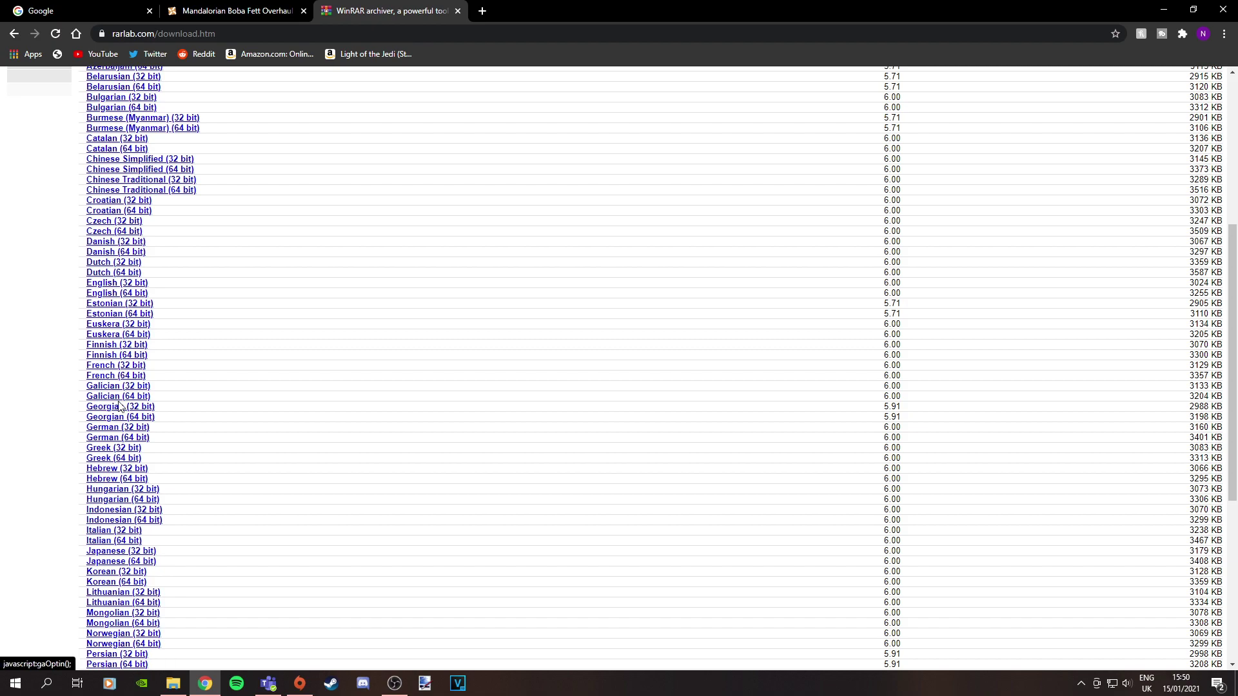
pyautogui.scroll(-3, 110, 439)
pyautogui.scroll(8, 188, 506)
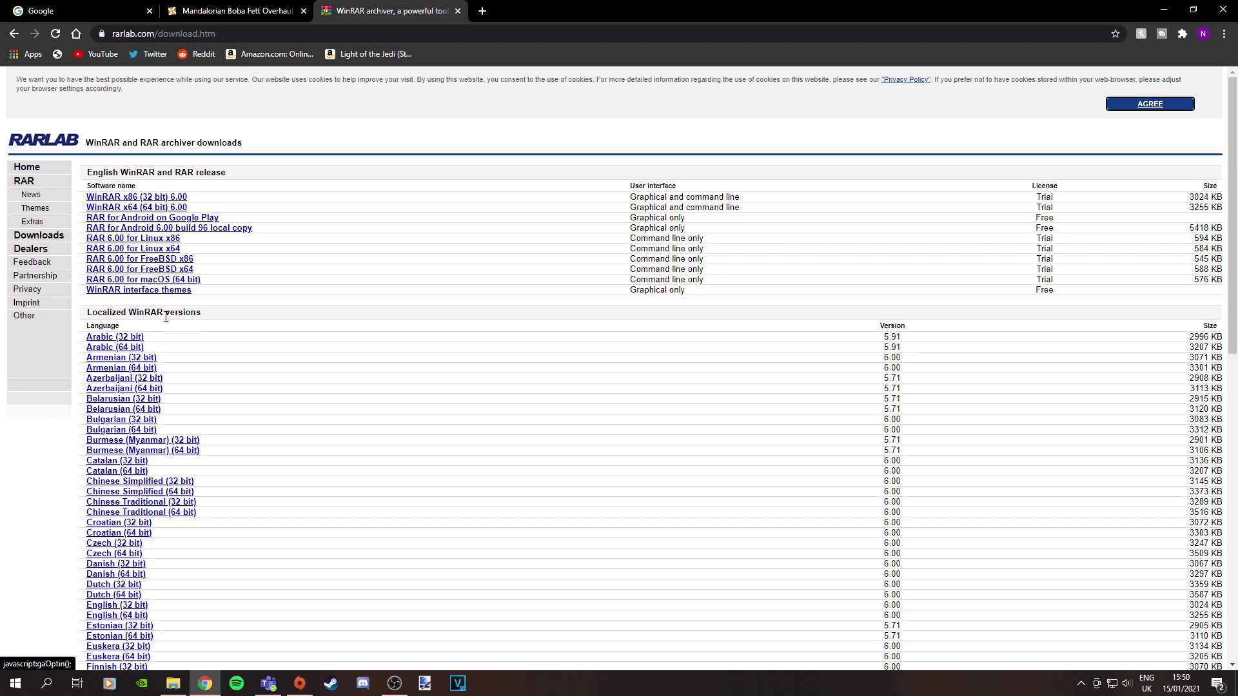
# Step: Return to the winrar search results, reopen the RARLab downloads page and review the list of localized WinRAR versions
pyautogui.hotkey('ctrl', 't')
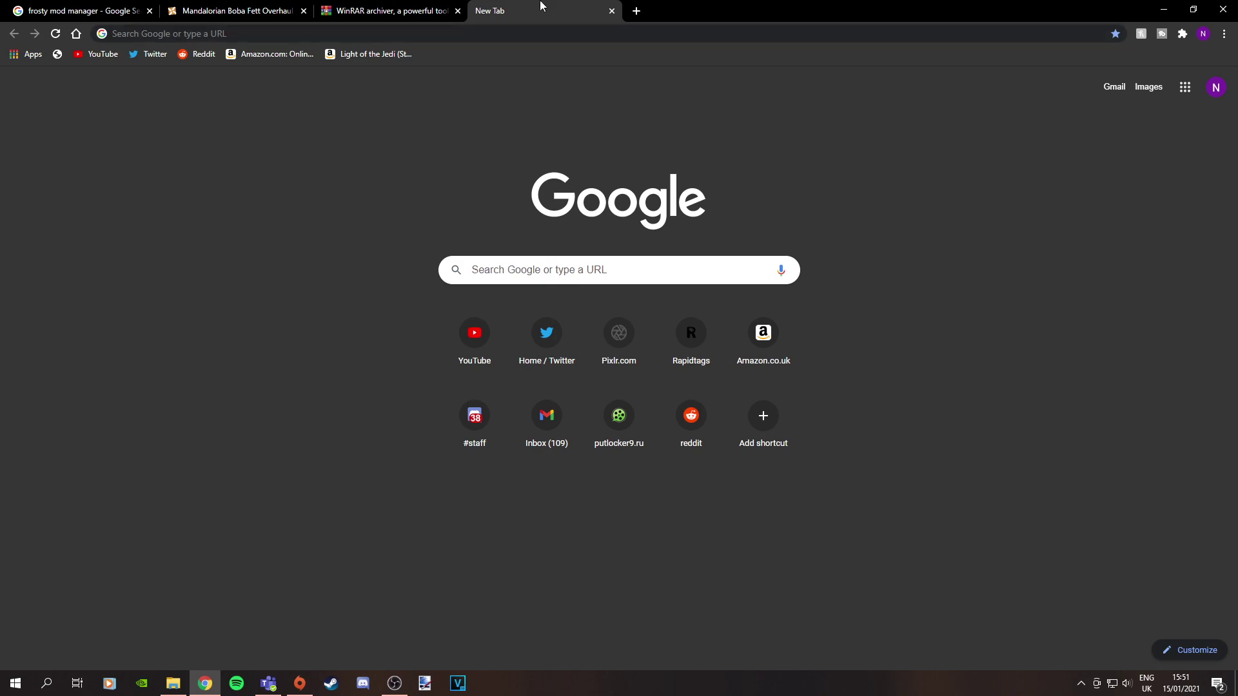
pyautogui.click(387, 10)
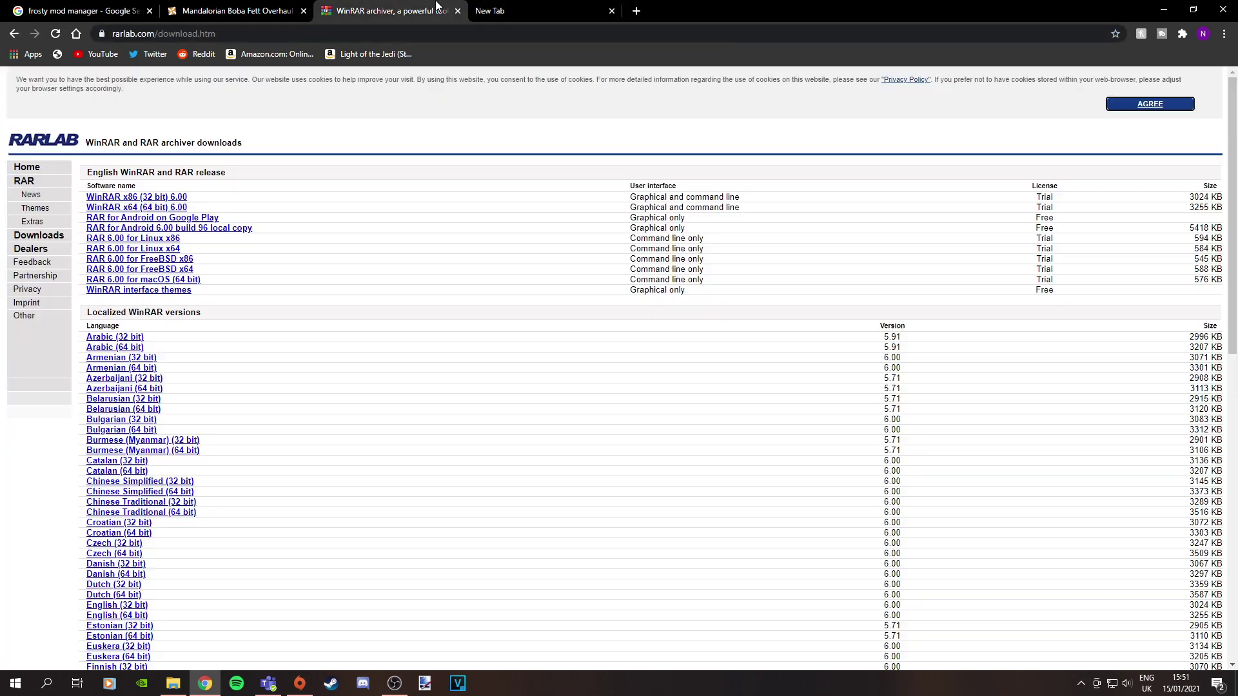
pyautogui.click(14, 34)
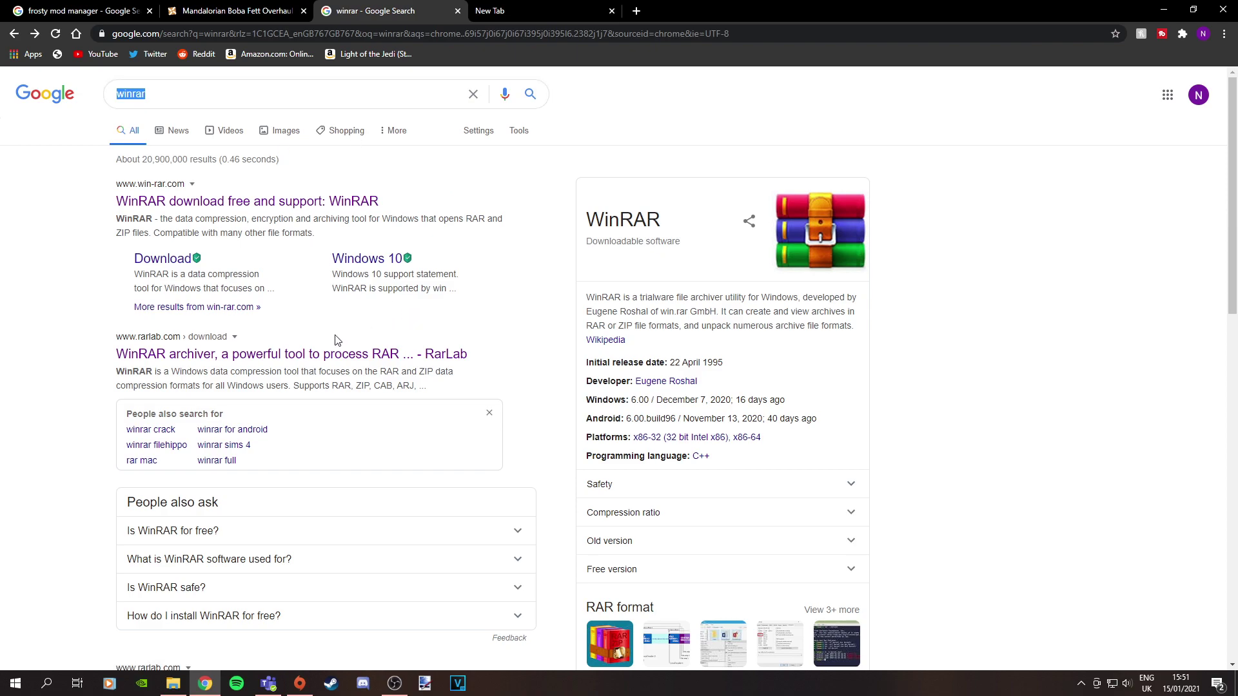
pyautogui.click(168, 354)
pyautogui.scroll(-10, 171, 309)
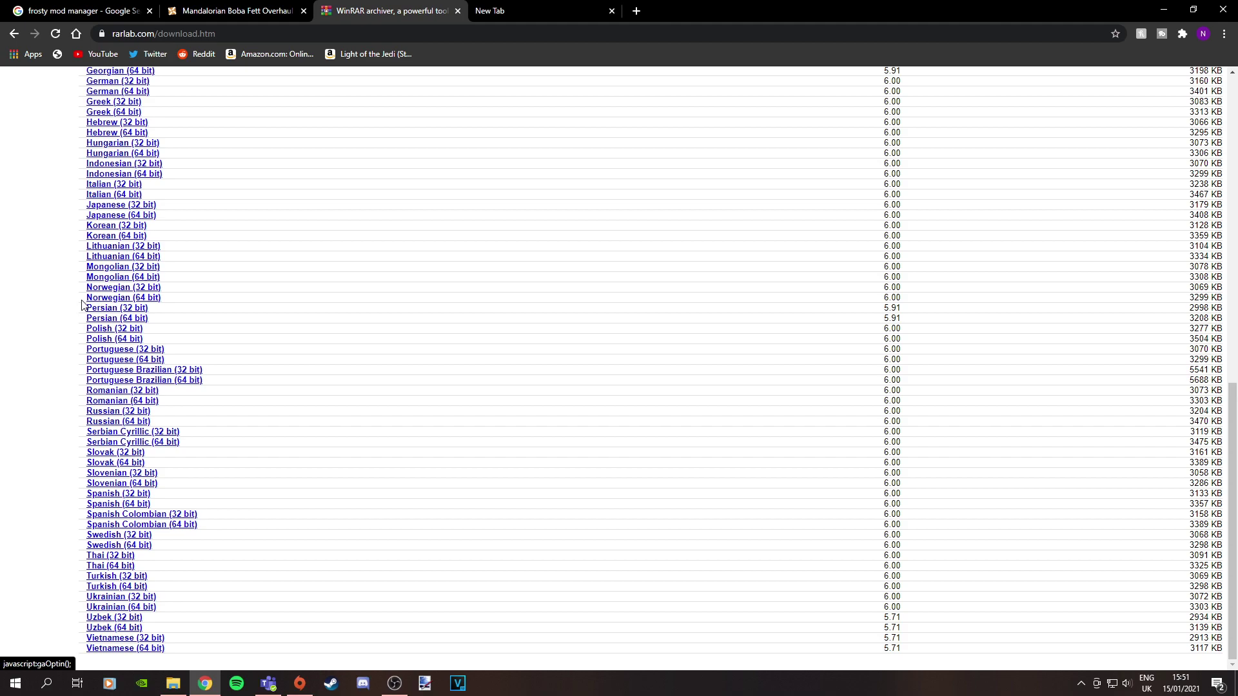
pyautogui.scroll(6, 157, 286)
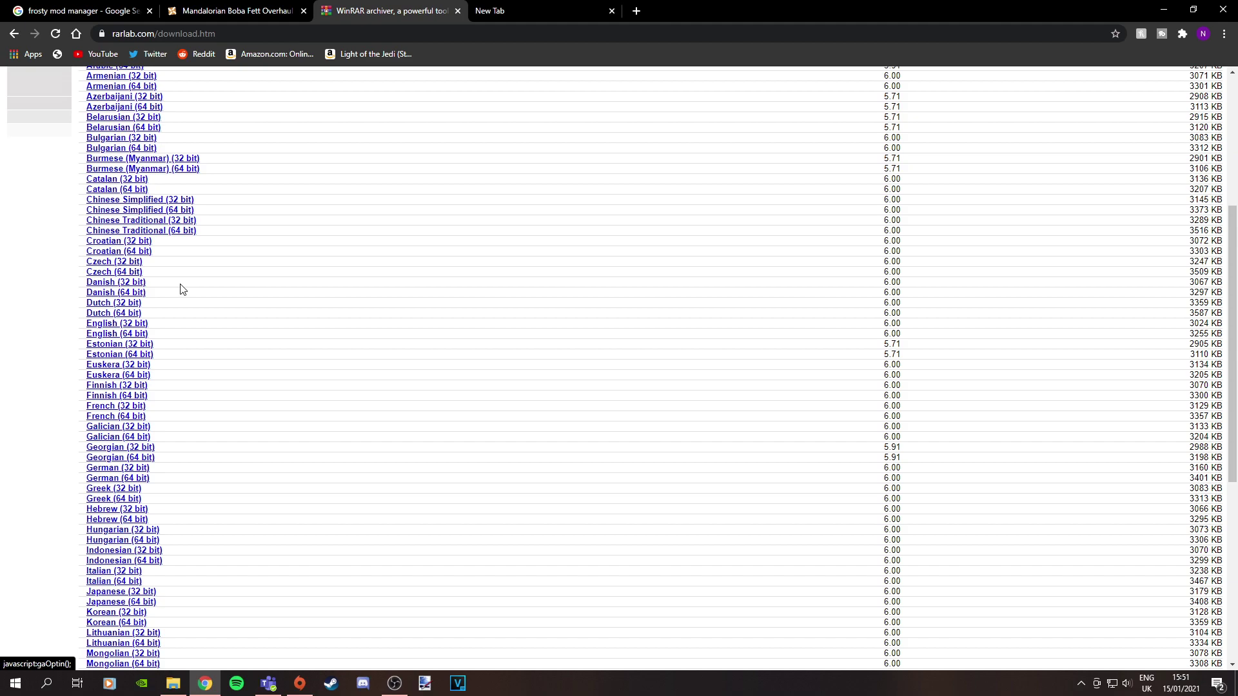
pyautogui.scroll(3, 163, 273)
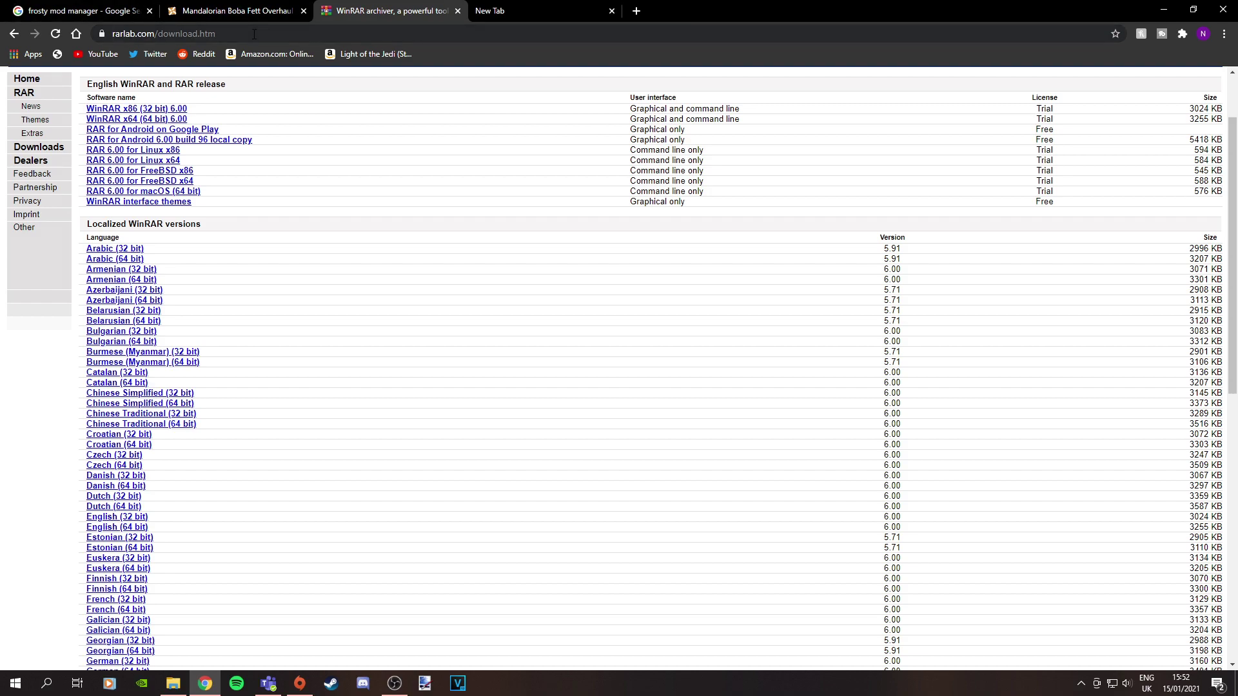
# Step: Open The Frosty Tool Suite site from the frosty mod manager search results and go to its downloads page
pyautogui.click(83, 9)
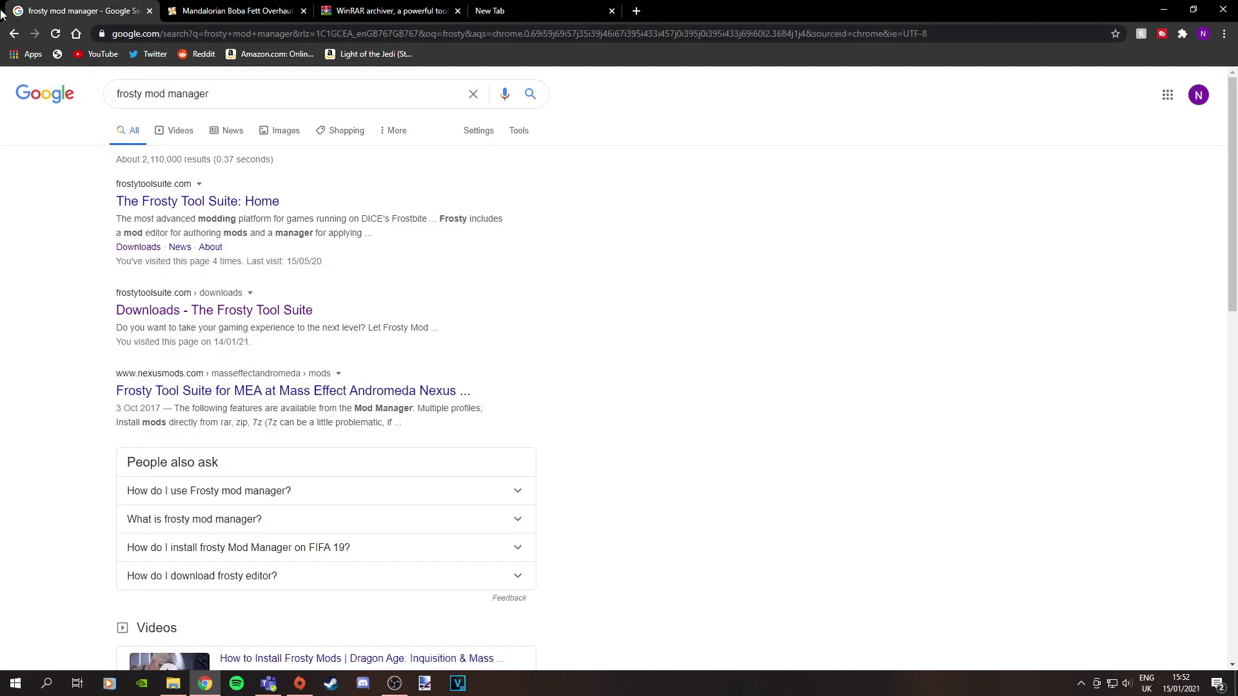
pyautogui.click(245, 93)
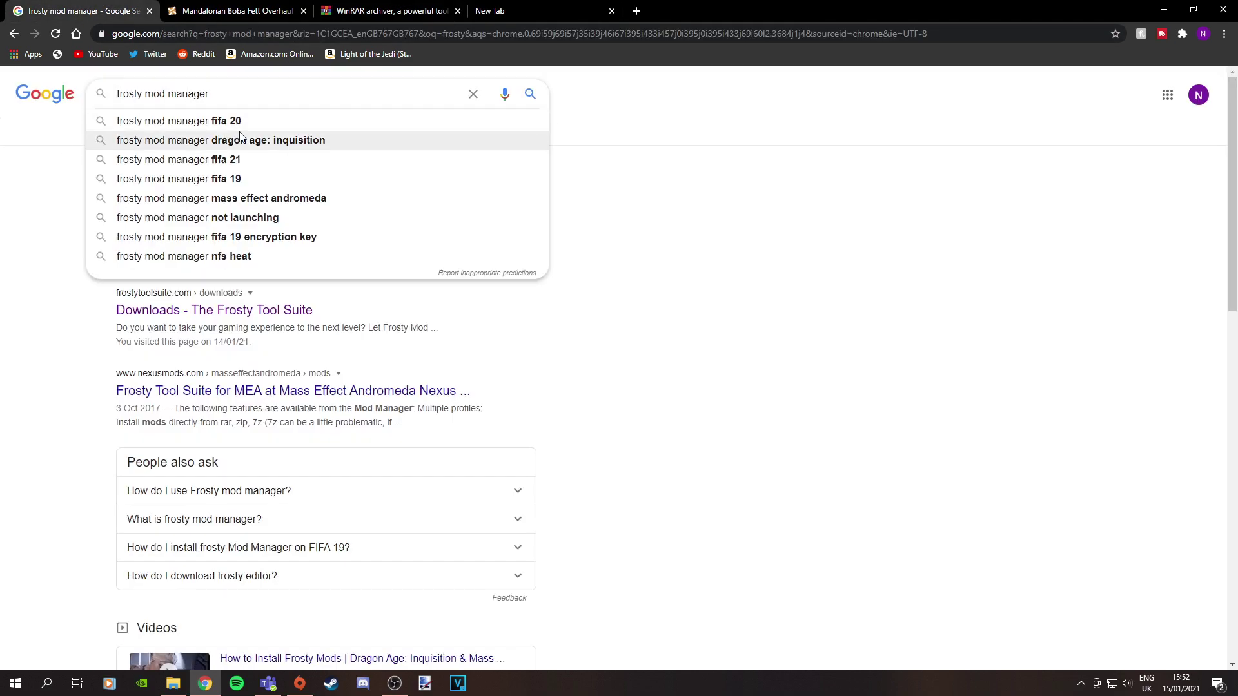
pyautogui.click(3, 219)
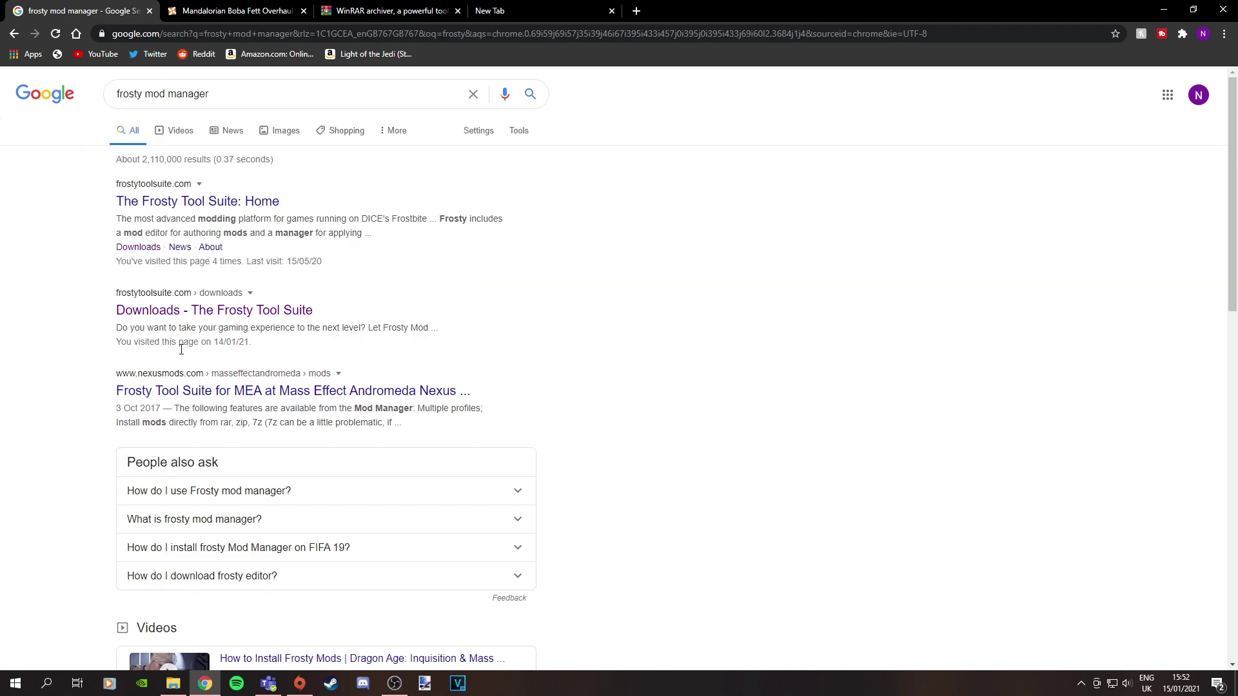
pyautogui.click(182, 201)
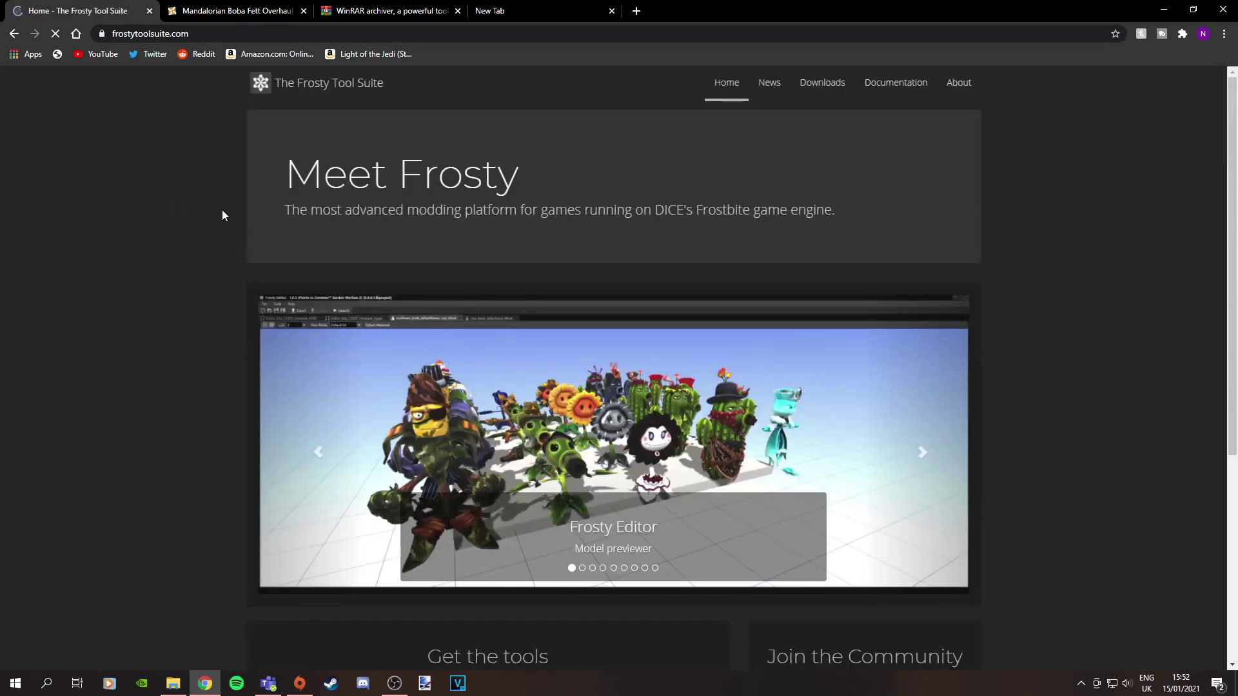
pyautogui.scroll(-3, 297, 219)
pyautogui.scroll(-1, 372, 228)
pyautogui.scroll(5, 451, 233)
# Step: Examine the Mod Manager and Editor download options for Frosty v1.0.5.9
pyautogui.moveTo(378, 252); pyautogui.dragTo(512, 253)
pyautogui.moveTo(754, 252); pyautogui.dragTo(792, 252)
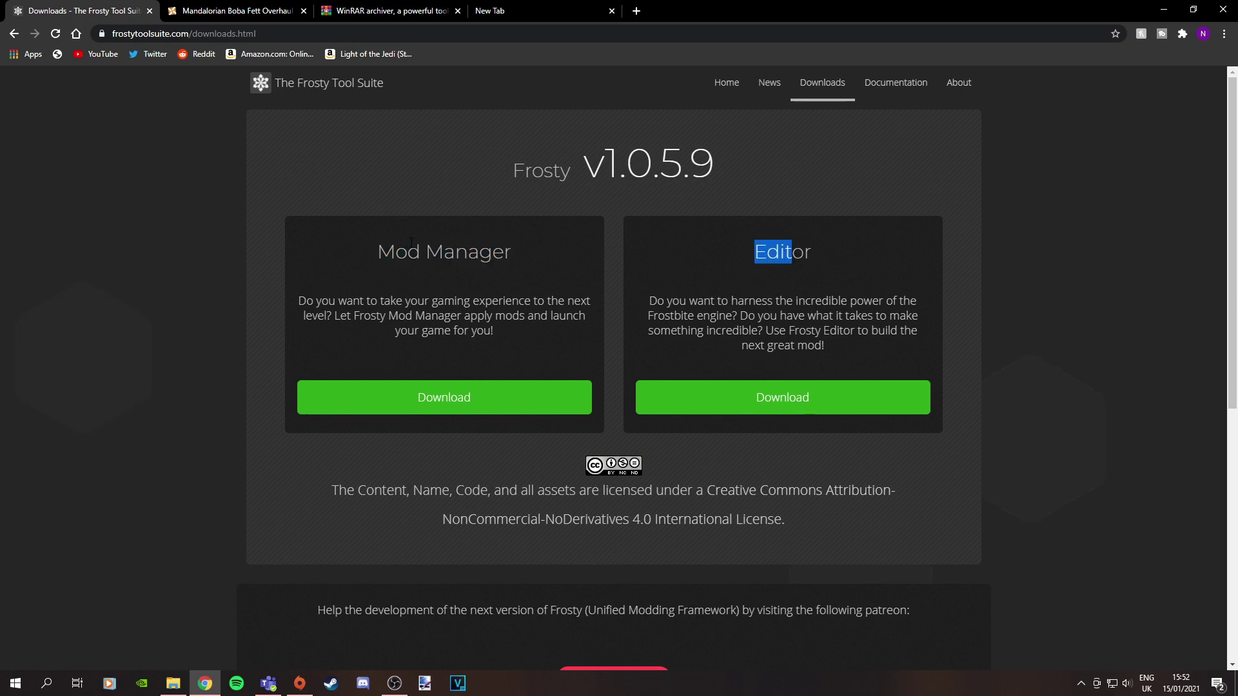
pyautogui.moveTo(411, 242); pyautogui.dragTo(479, 252)
pyautogui.moveTo(766, 252); pyautogui.dragTo(832, 251)
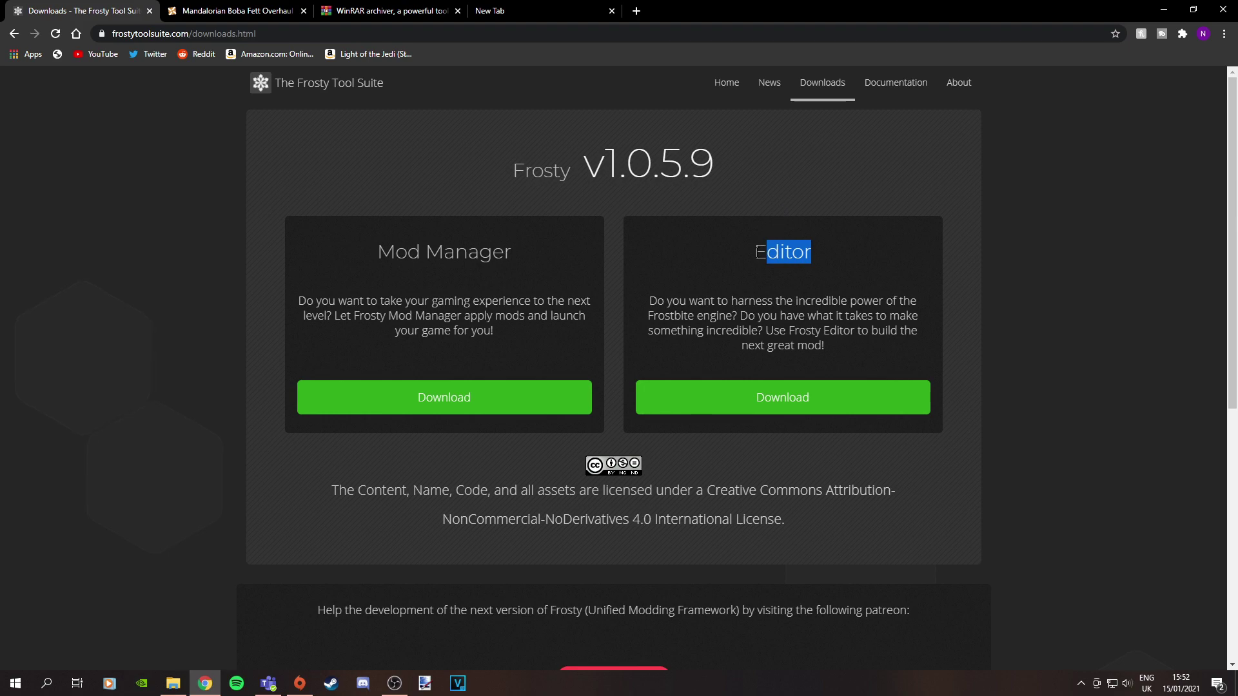
pyautogui.moveTo(758, 252); pyautogui.dragTo(762, 278)
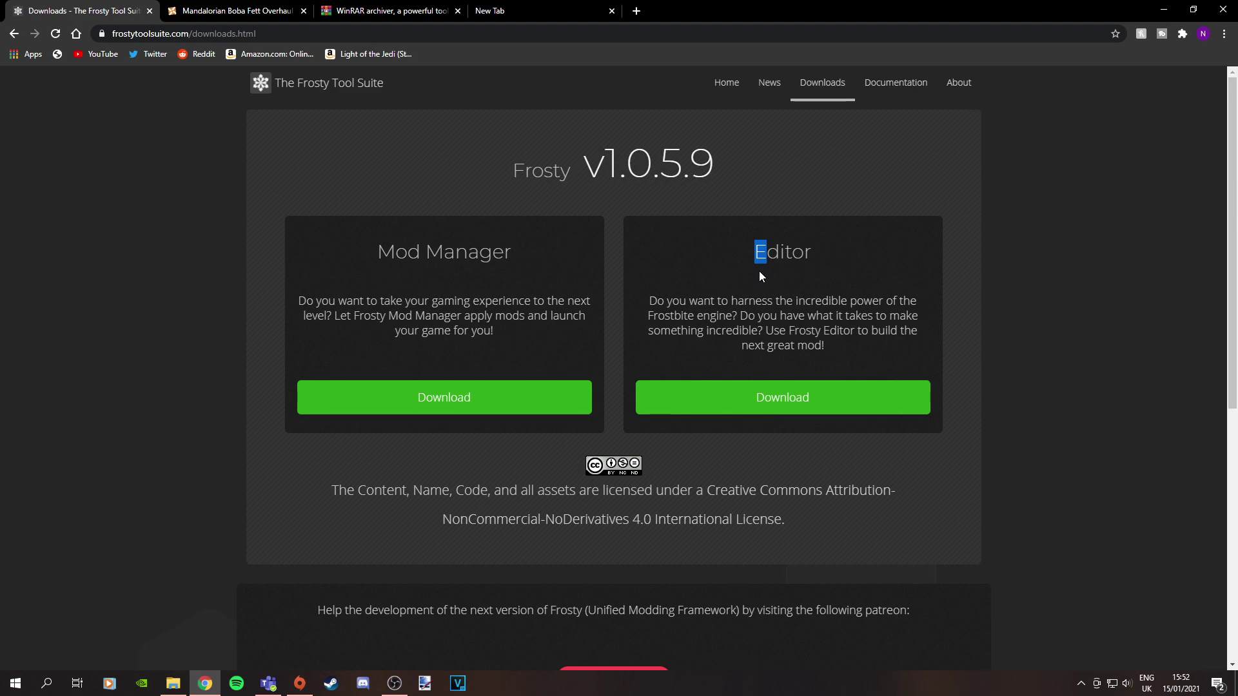
pyautogui.moveTo(374, 255); pyautogui.dragTo(518, 252)
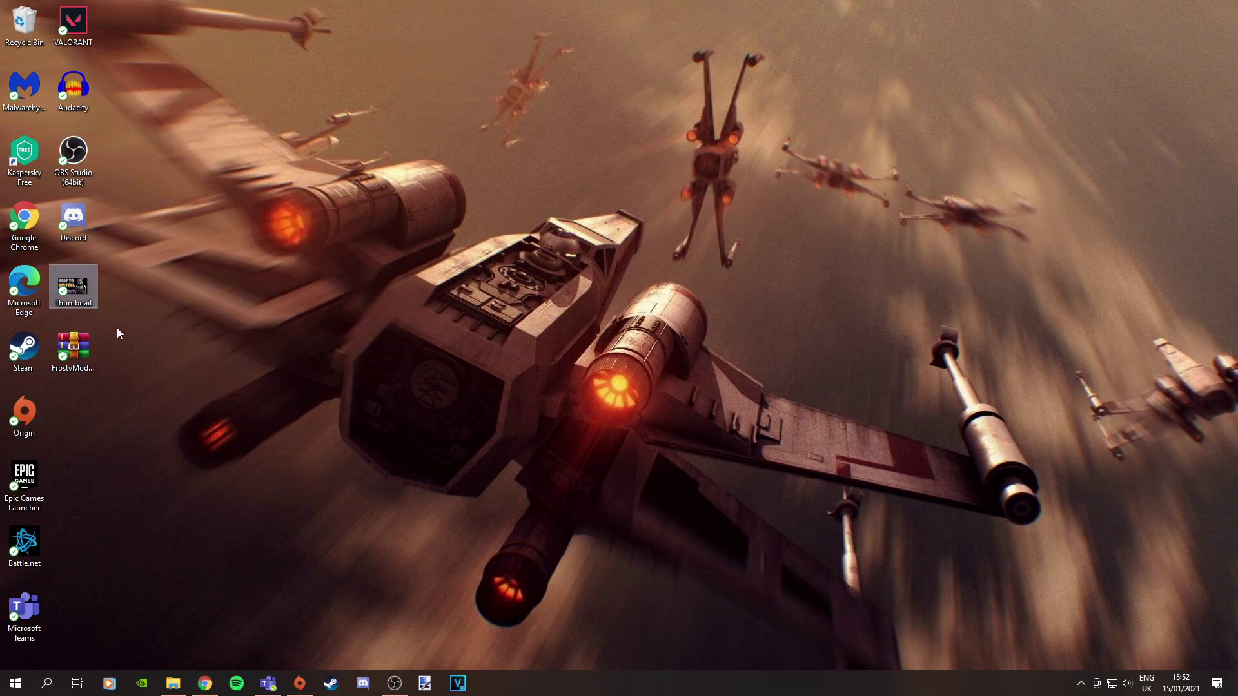
# Step: Move the downloaded FrostyModManager archive to the middle of the desktop
pyautogui.moveTo(92, 352); pyautogui.dragTo(677, 381)
pyautogui.moveTo(614, 422); pyautogui.dragTo(844, 404)
pyautogui.moveTo(574, 315); pyautogui.dragTo(881, 495)
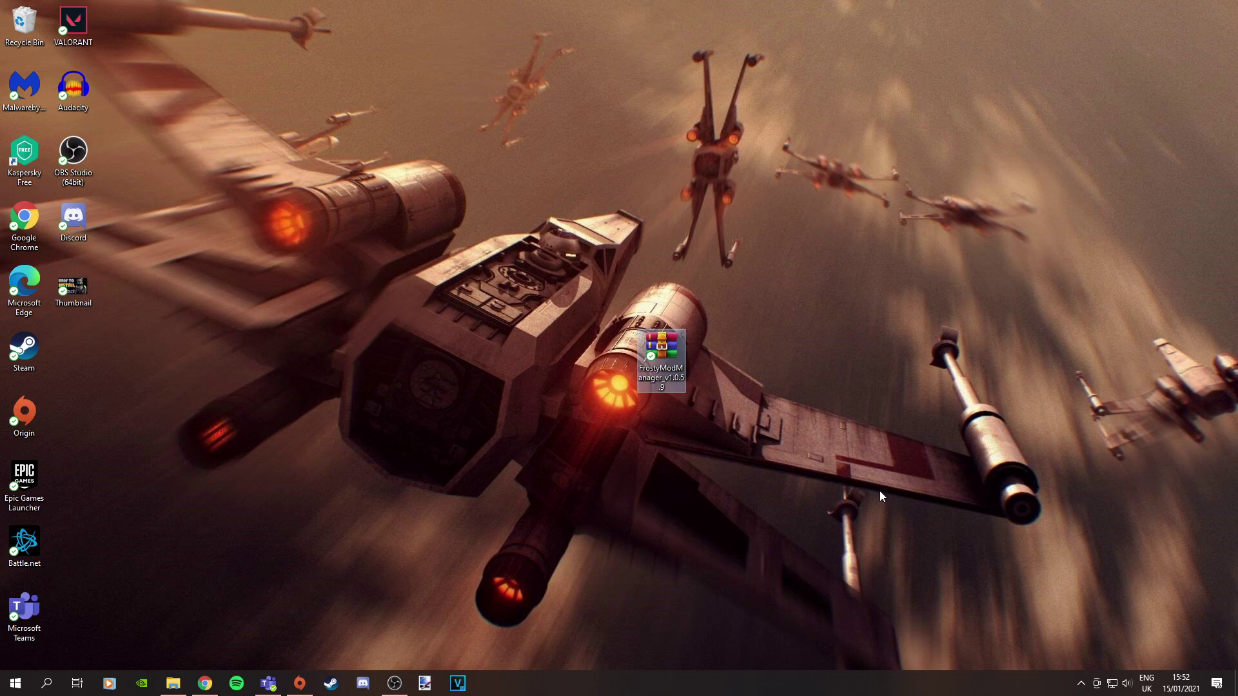
# Step: Open the FrostyModManager_v1.0.5.9 archive in WinRAR and dismiss the license purchase reminder
pyautogui.click(671, 377)
pyautogui.doubleClick(664, 342)
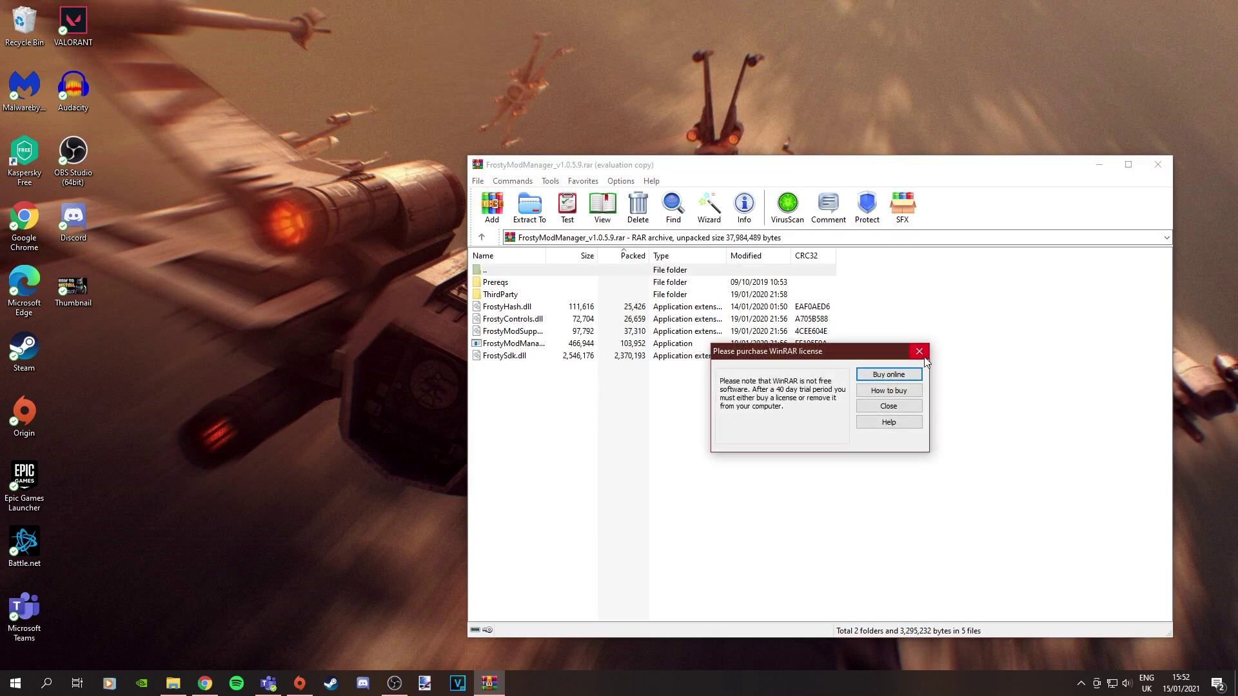
pyautogui.click(919, 352)
# Step: Launch the FrostyModManager application from the archive and start a new game configuration
pyautogui.click(568, 345)
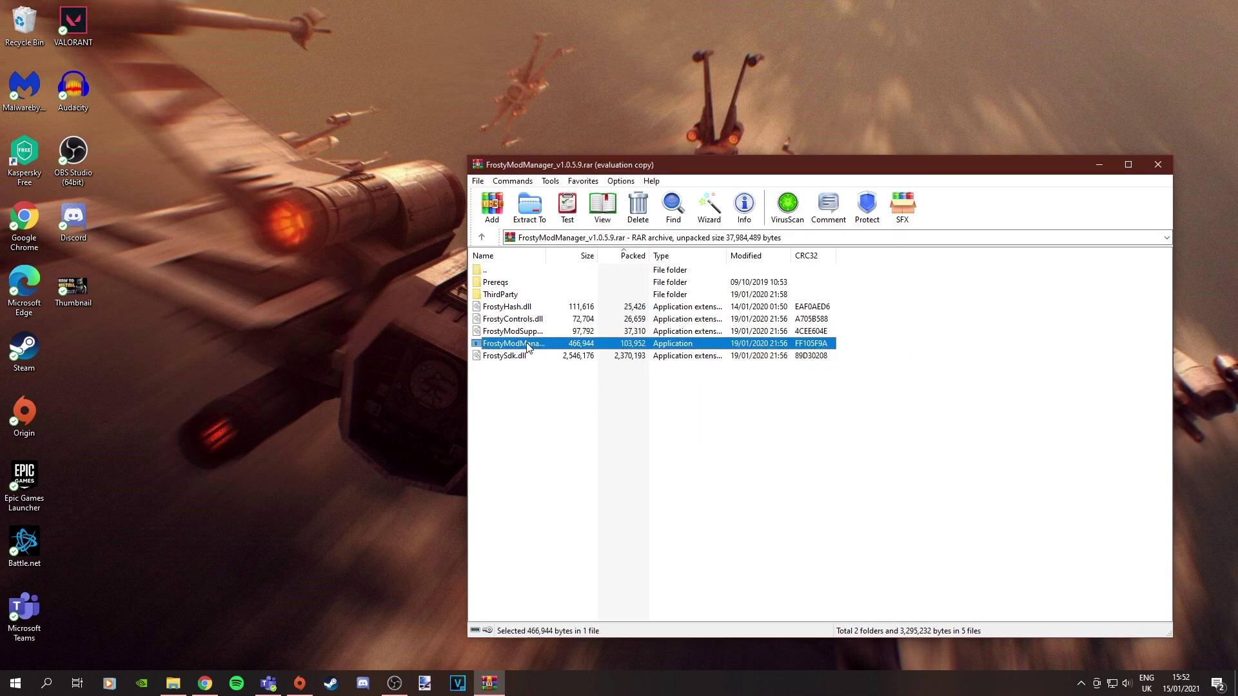
pyautogui.doubleClick(680, 344)
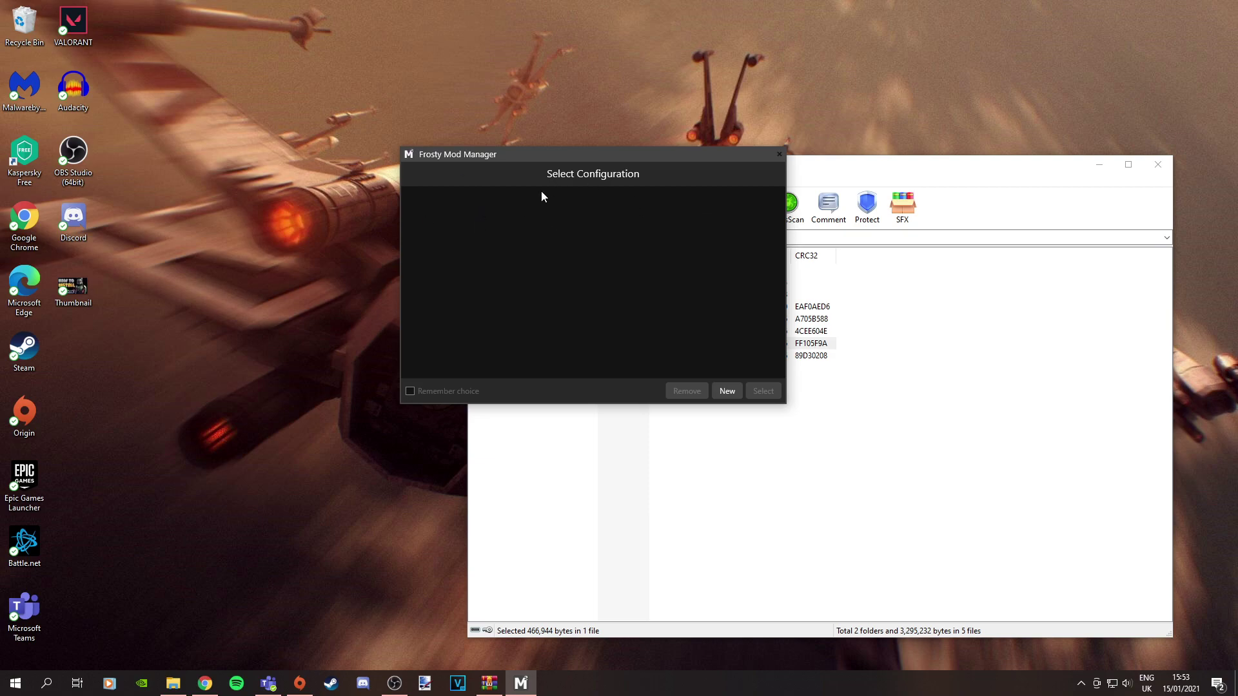
pyautogui.click(726, 392)
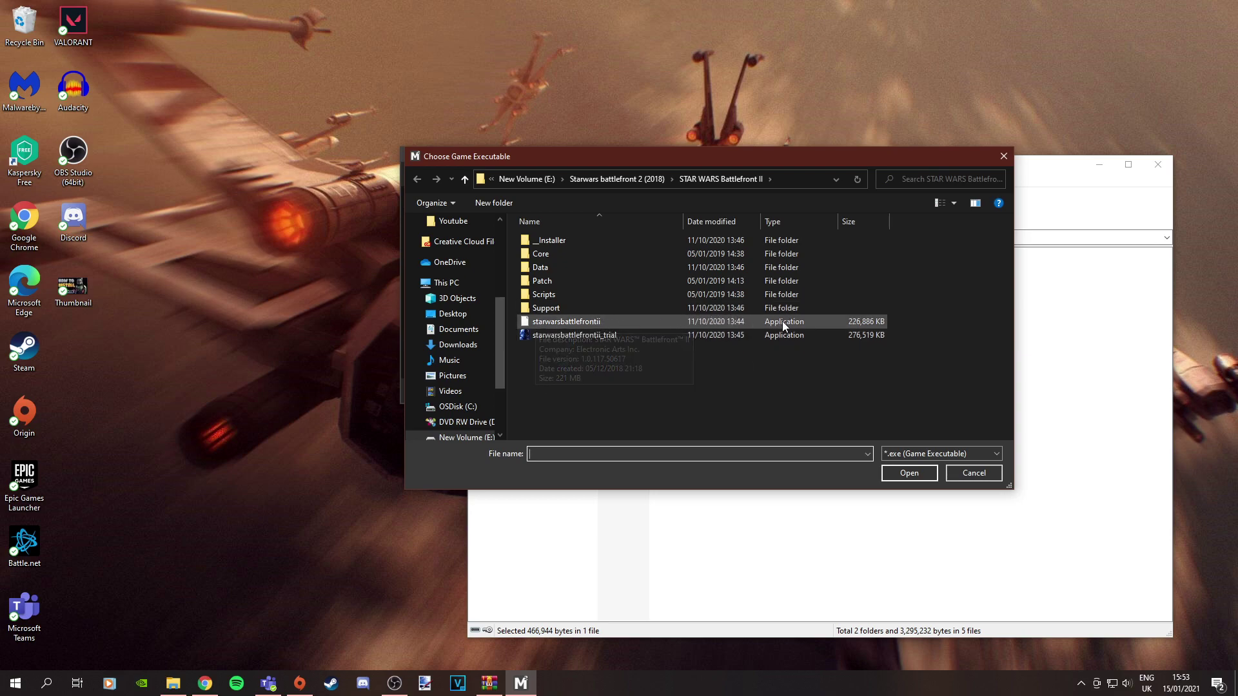
# Step: Browse New Volume (E:) to Starwars battlefront 2 (2018)\STAR WARS Battlefront II and select the starwarsbattlefrontii executable
pyautogui.scroll(-2, 484, 412)
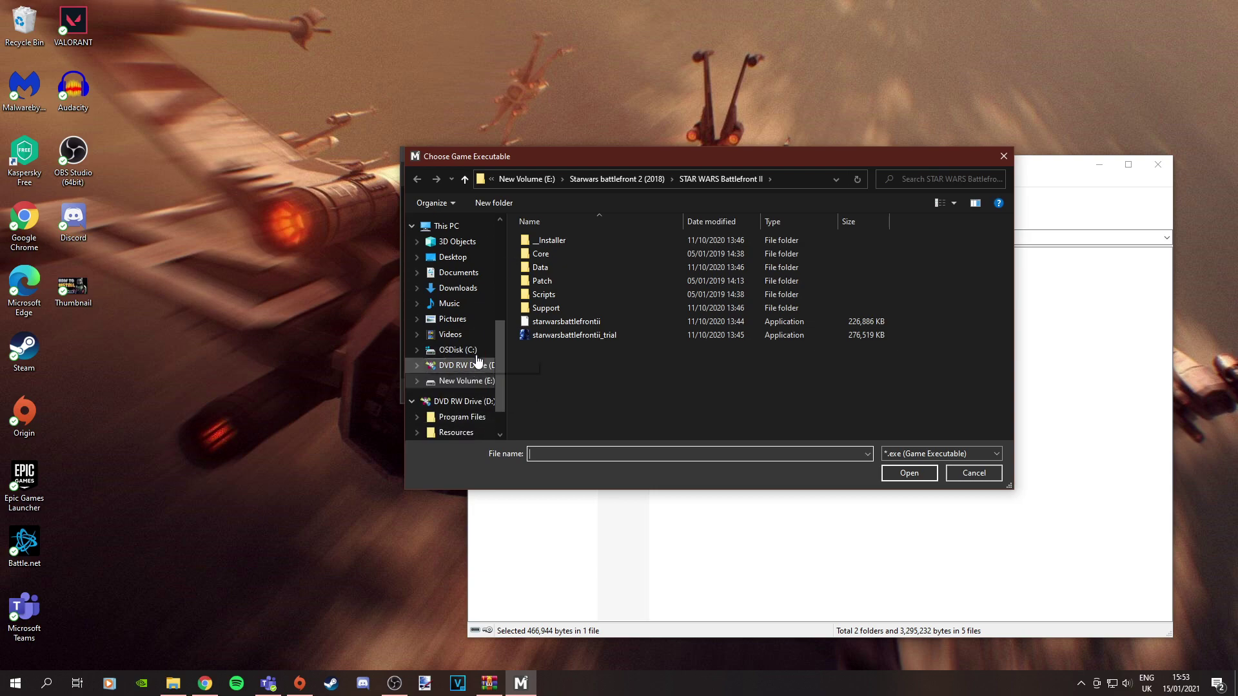
pyautogui.click(476, 380)
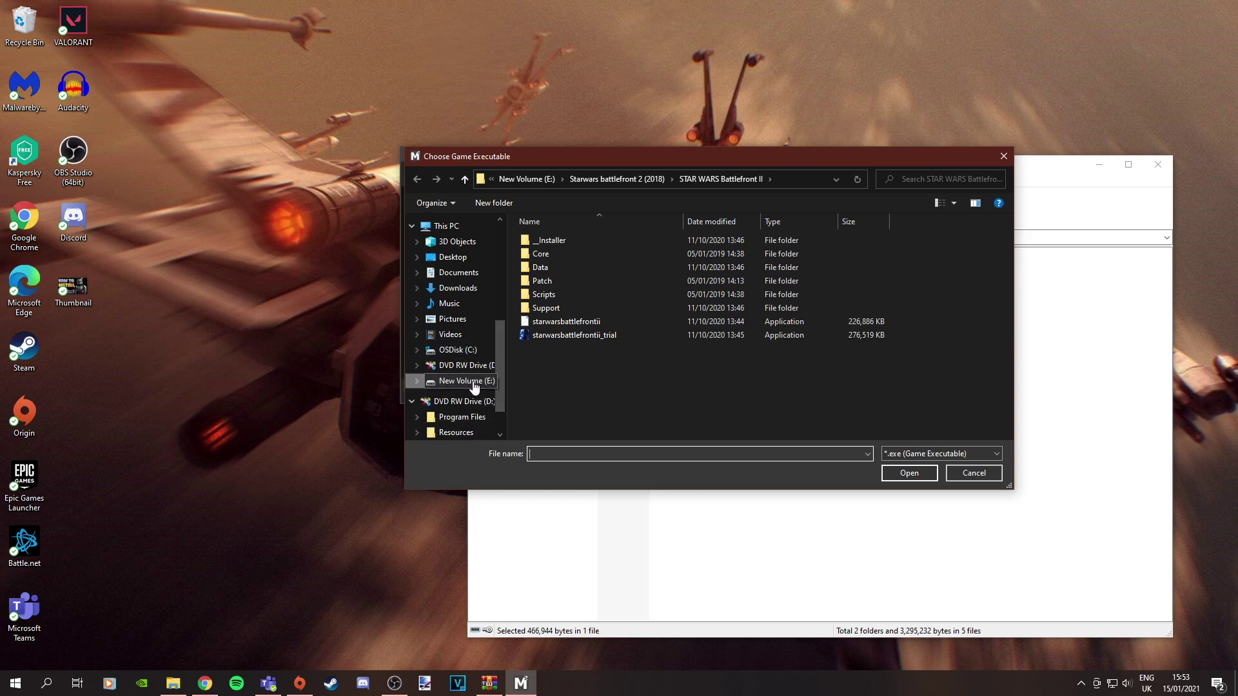
pyautogui.scroll(-1, 629, 427)
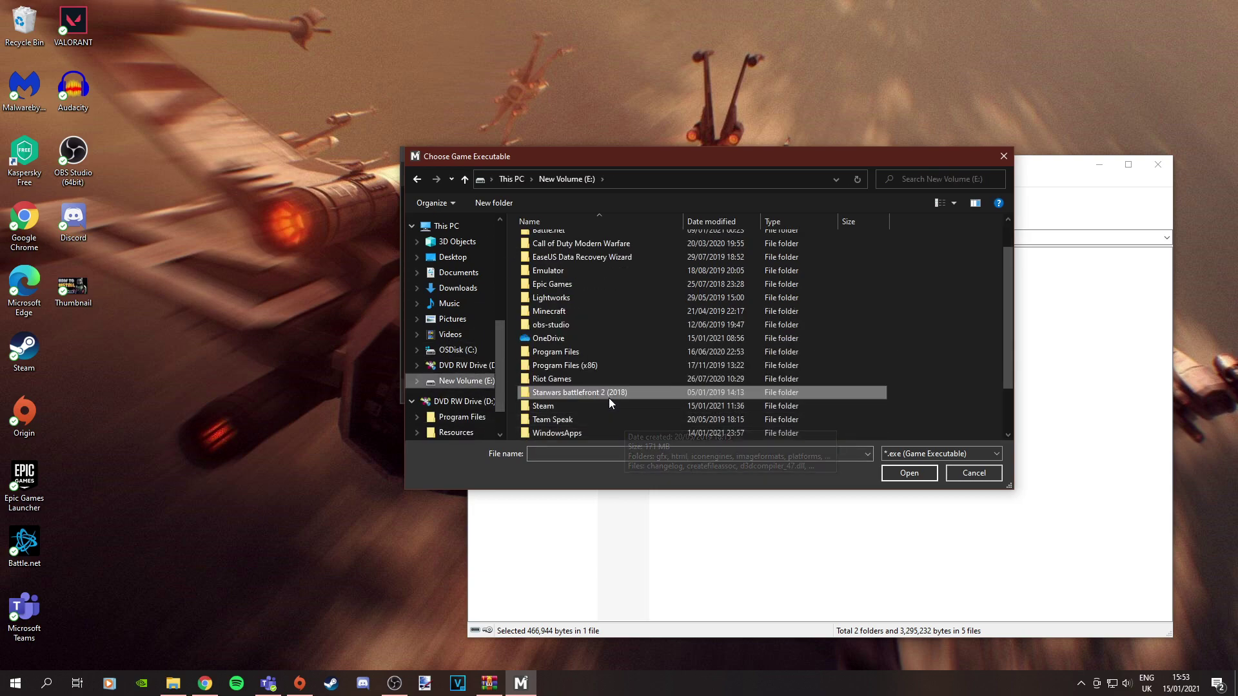
pyautogui.doubleClick(607, 393)
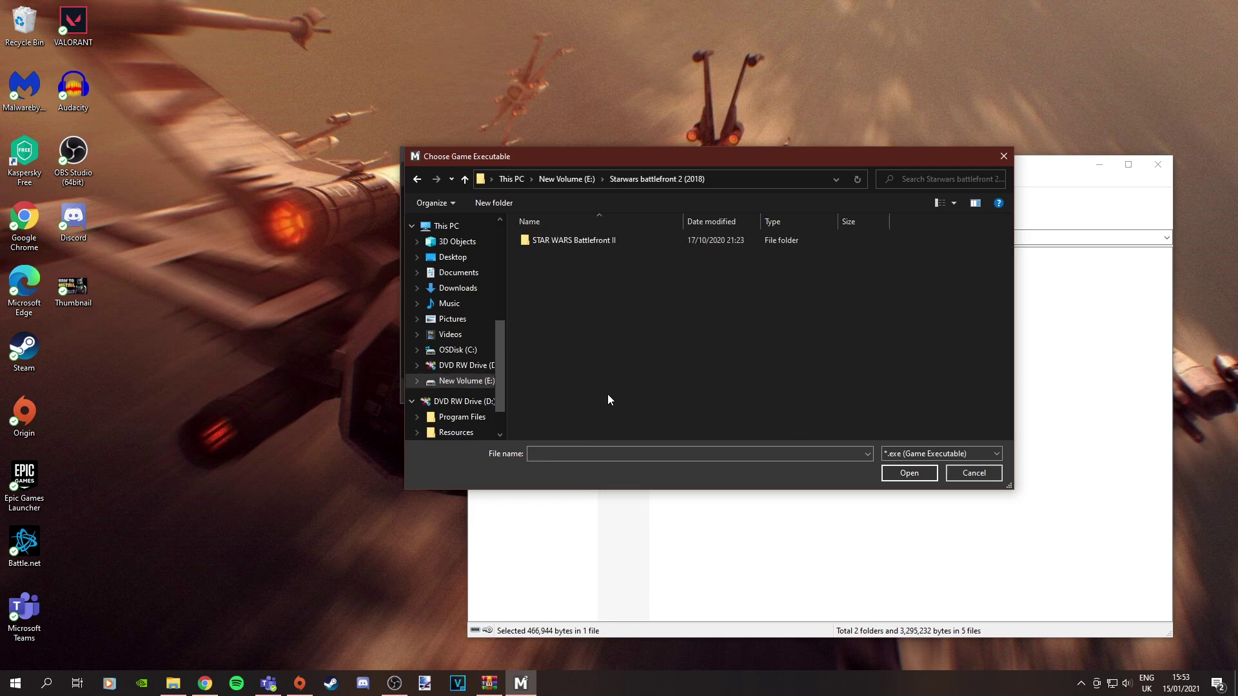
pyautogui.doubleClick(600, 247)
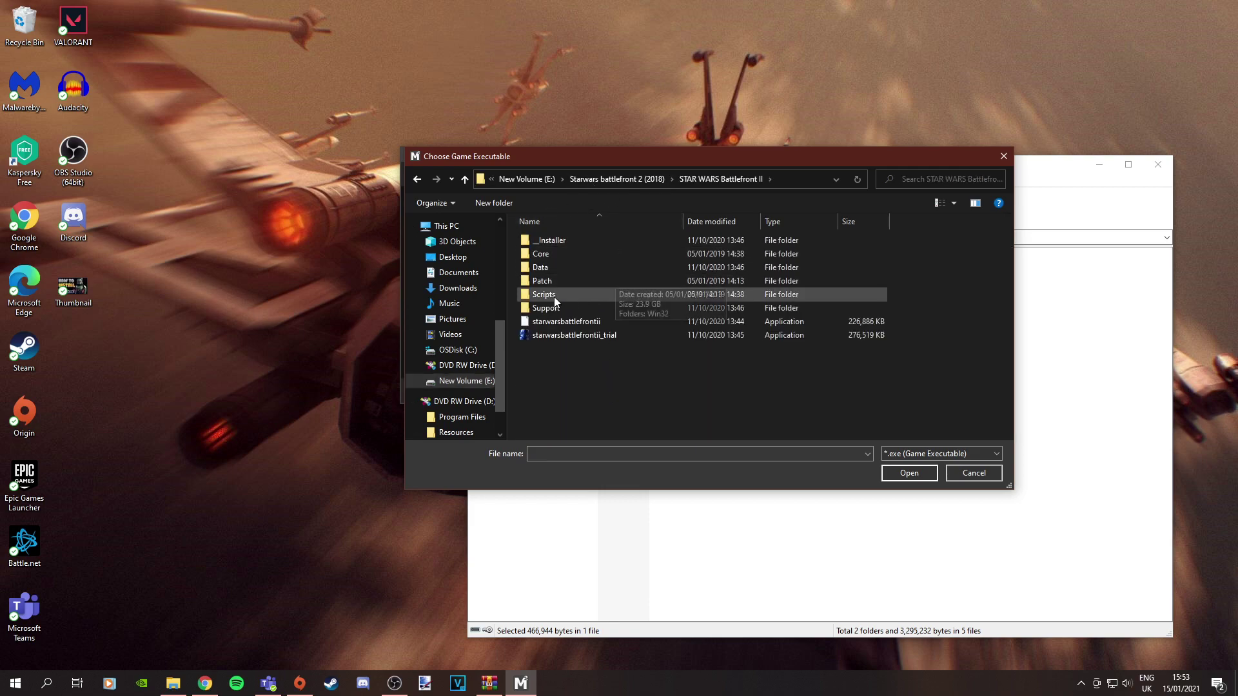
pyautogui.click(606, 323)
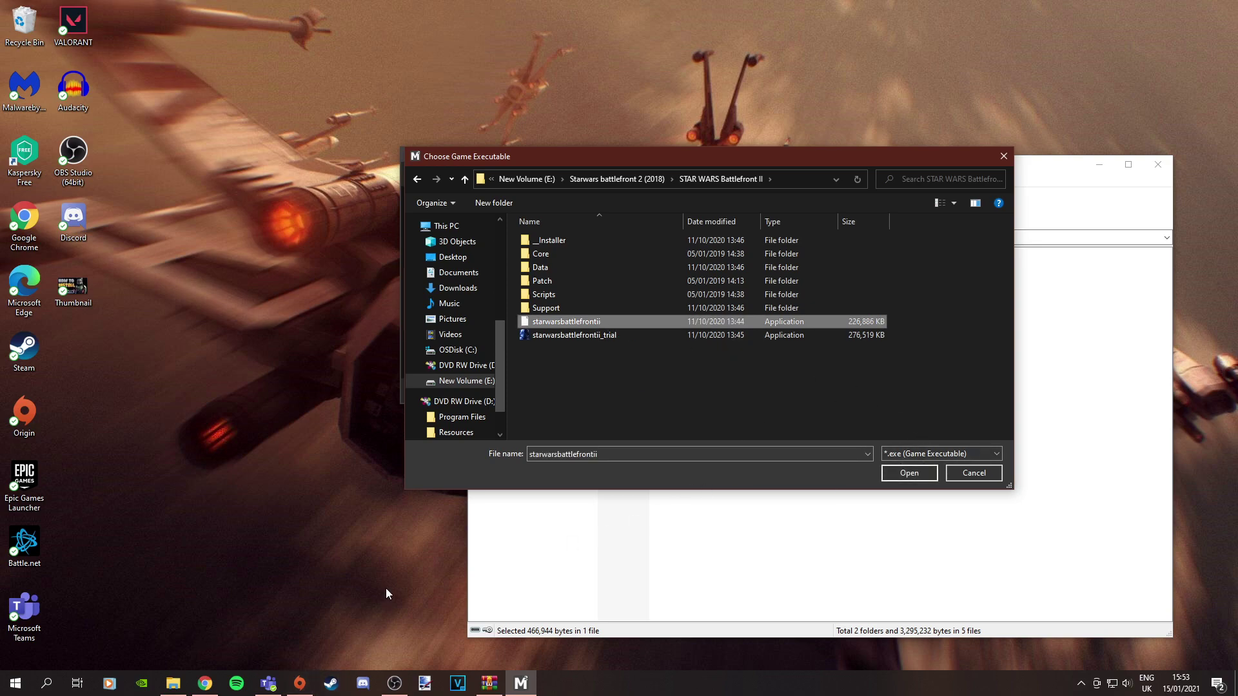
# Step: Switch to Origin and check the game library location in the Installs & Saves application settings
pyautogui.click(307, 683)
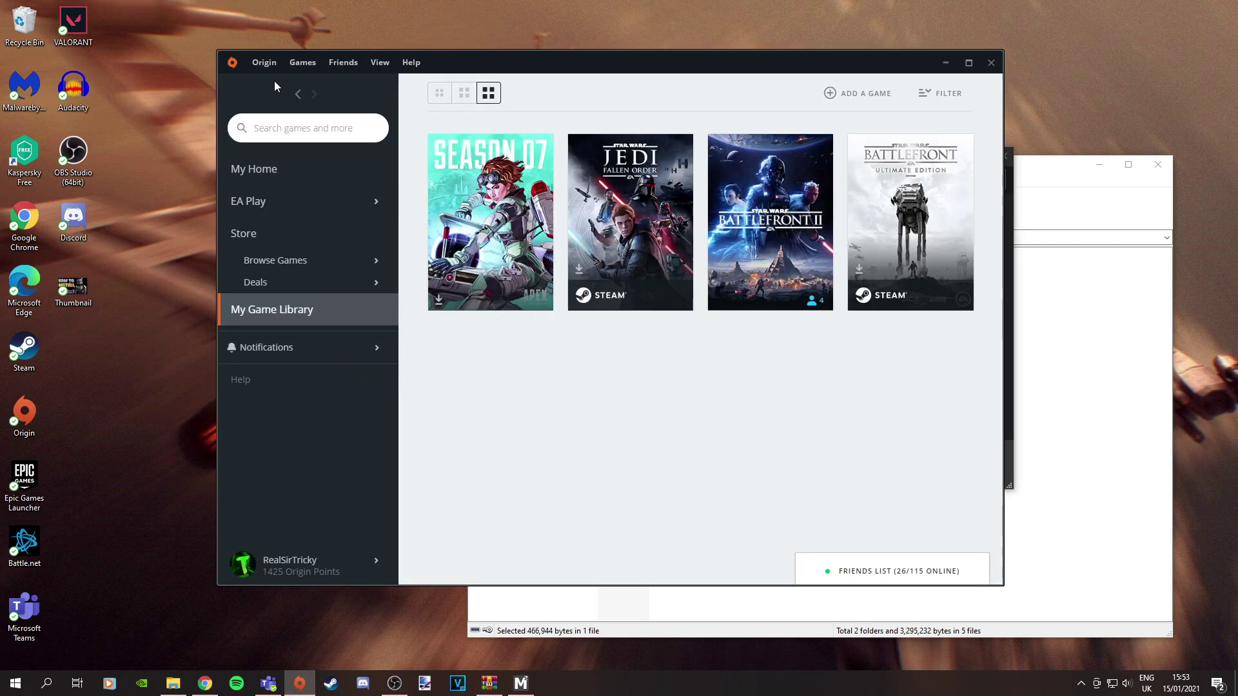
pyautogui.click(266, 64)
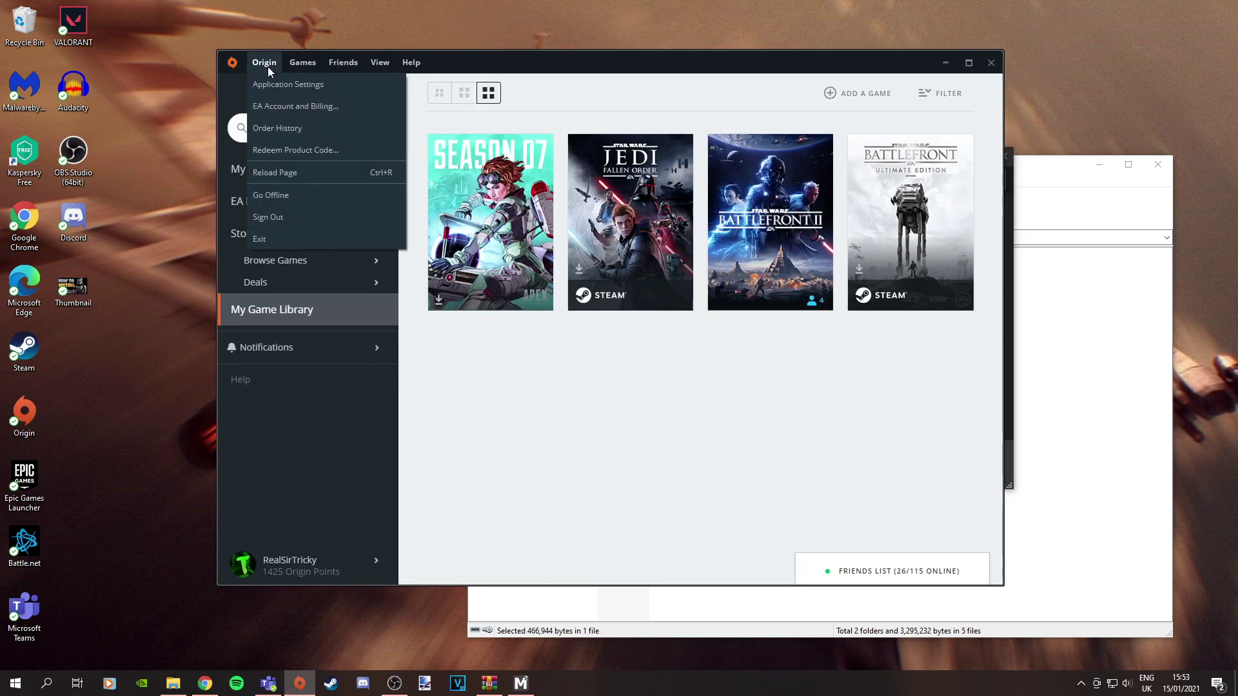
pyautogui.click(276, 87)
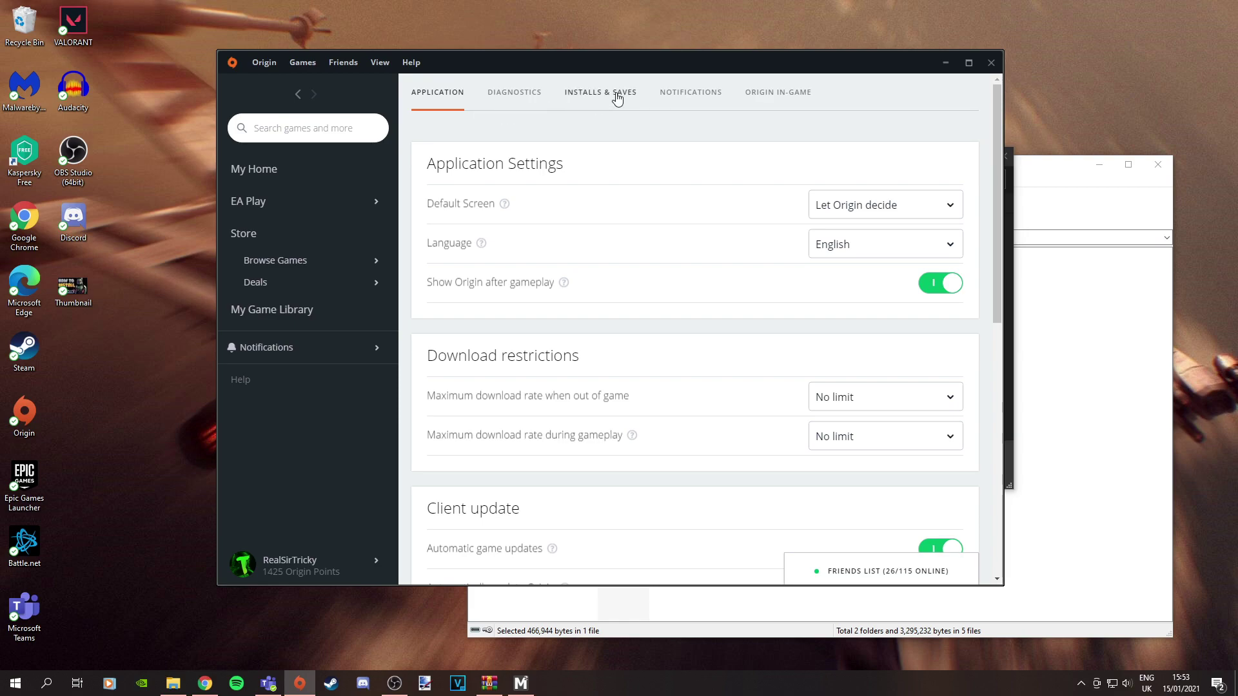
pyautogui.click(615, 94)
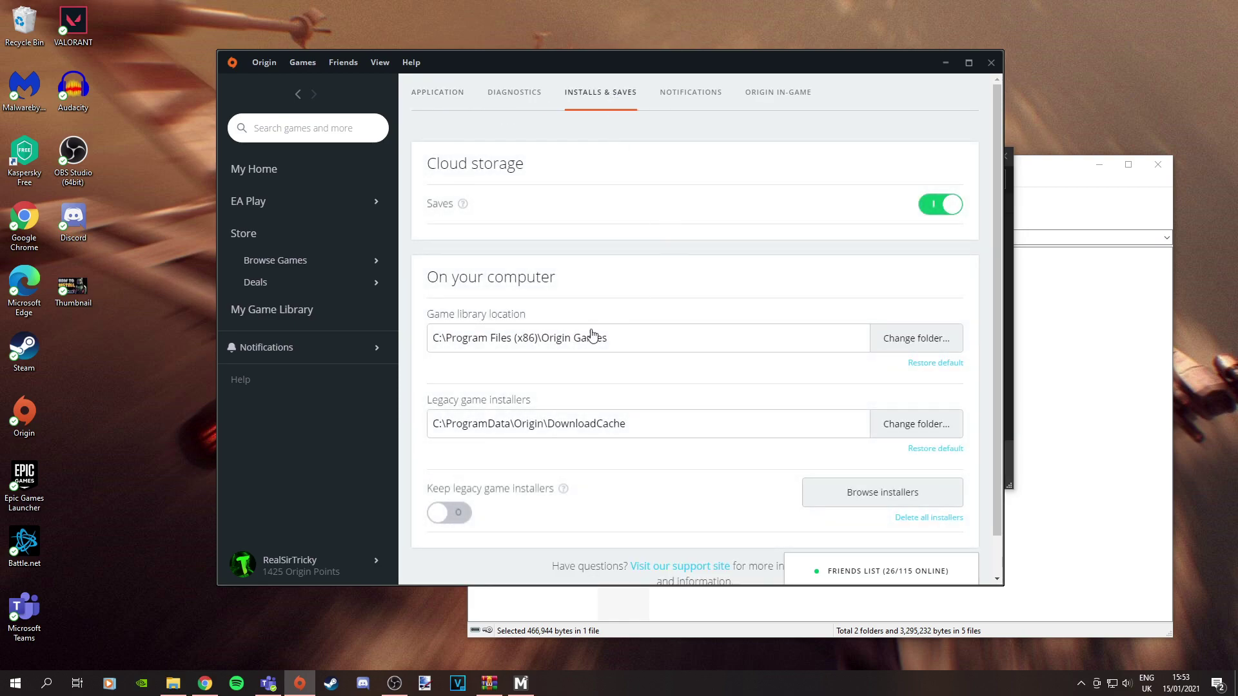
pyautogui.moveTo(498, 302); pyautogui.dragTo(556, 303)
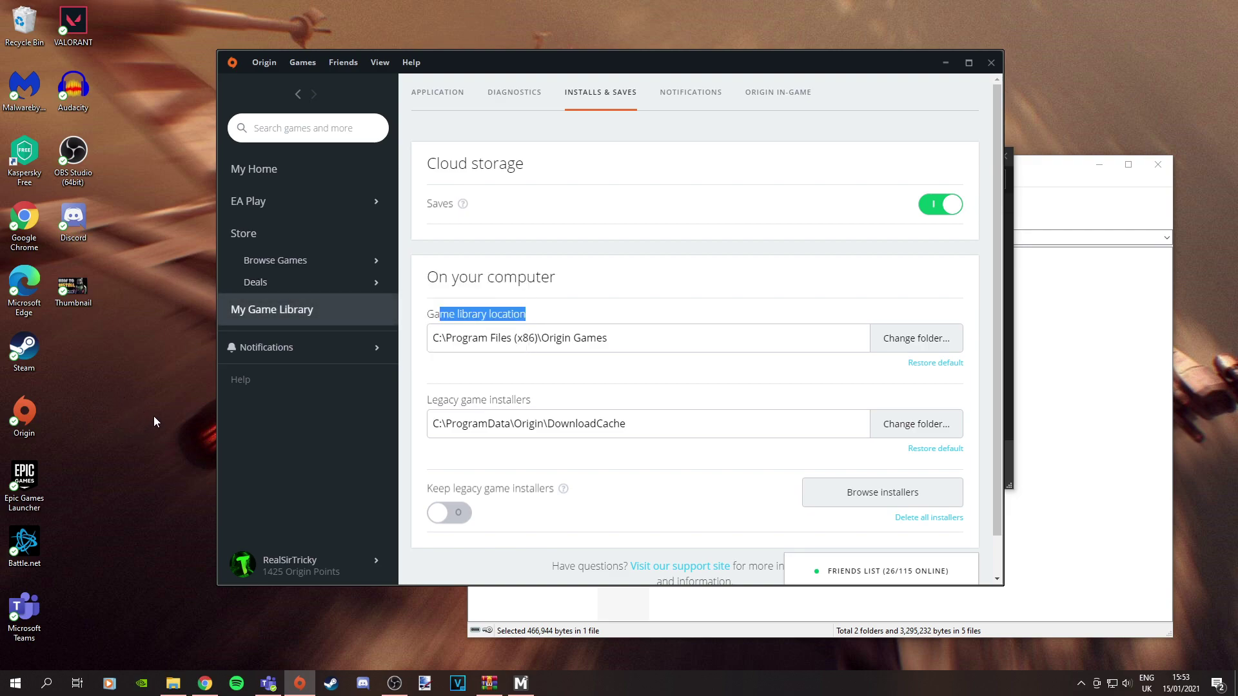
pyautogui.click(297, 564)
# Step: Return to Frosty Mod Manager, add the starwarsbattlefrontii executable and load the STAR WARS Battlefront II configuration
pyautogui.click(521, 682)
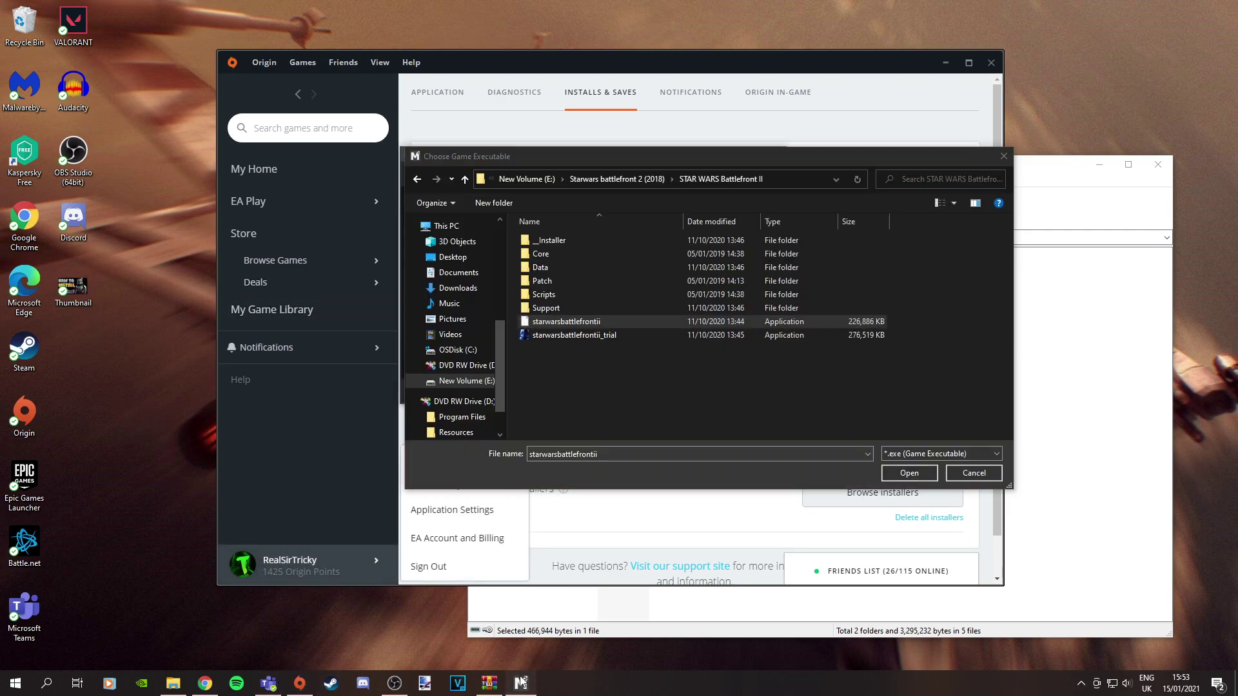
pyautogui.doubleClick(601, 321)
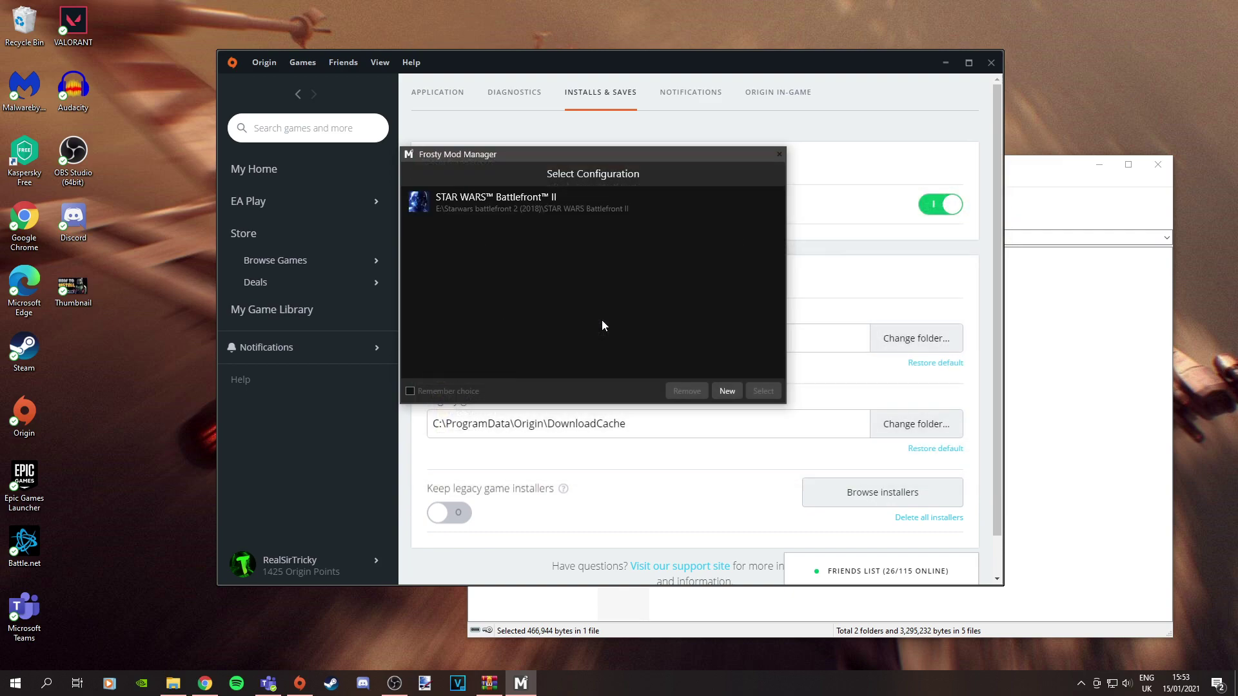
pyautogui.doubleClick(513, 203)
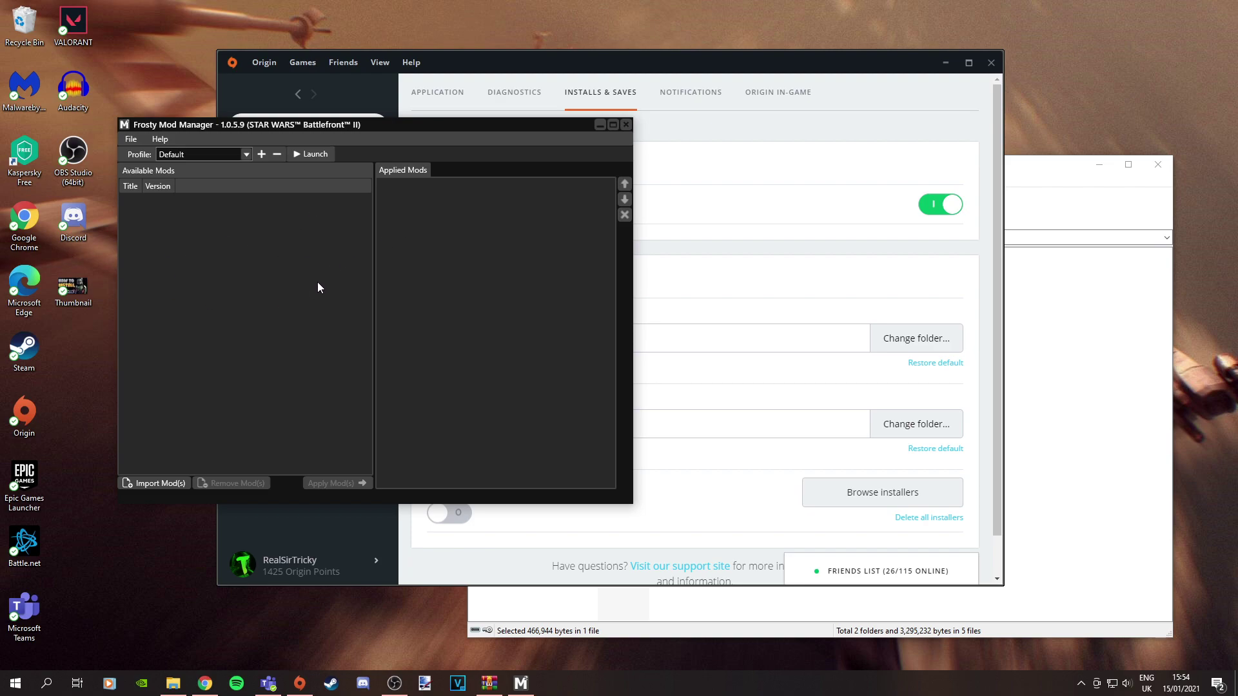
# Step: Minimize the Origin and WinRAR windows, leaving Frosty Mod Manager on the desktop
pyautogui.click(936, 60)
pyautogui.click(943, 62)
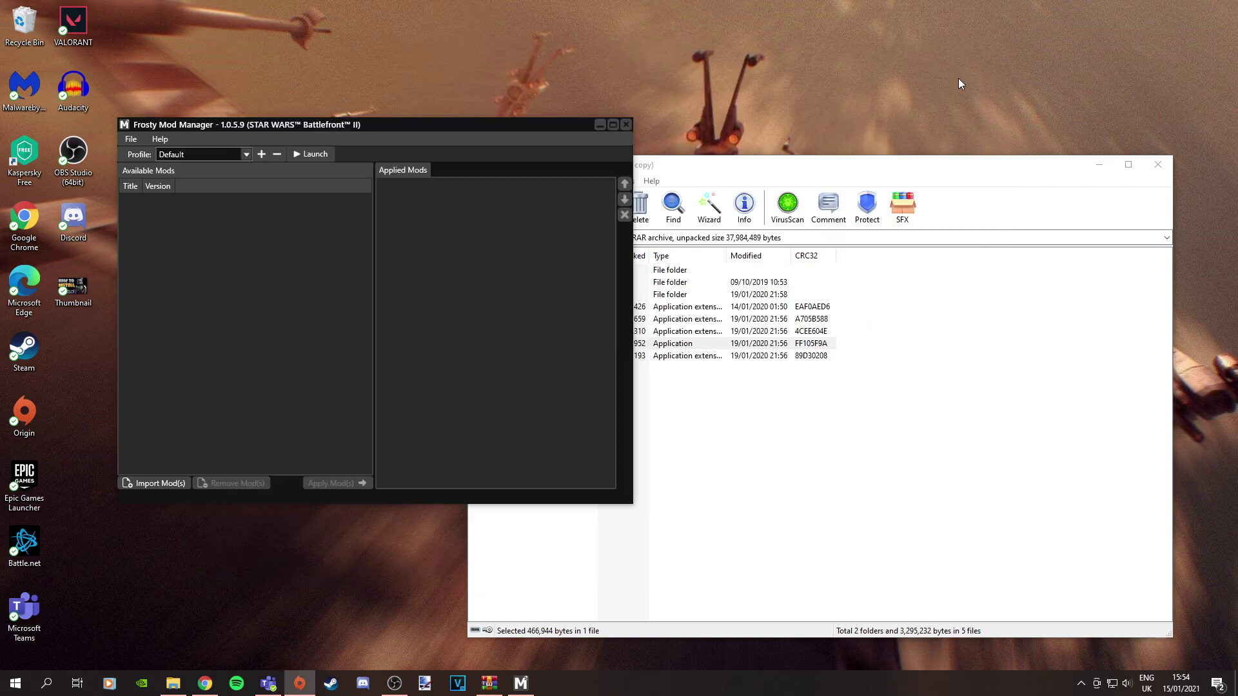
pyautogui.click(1094, 166)
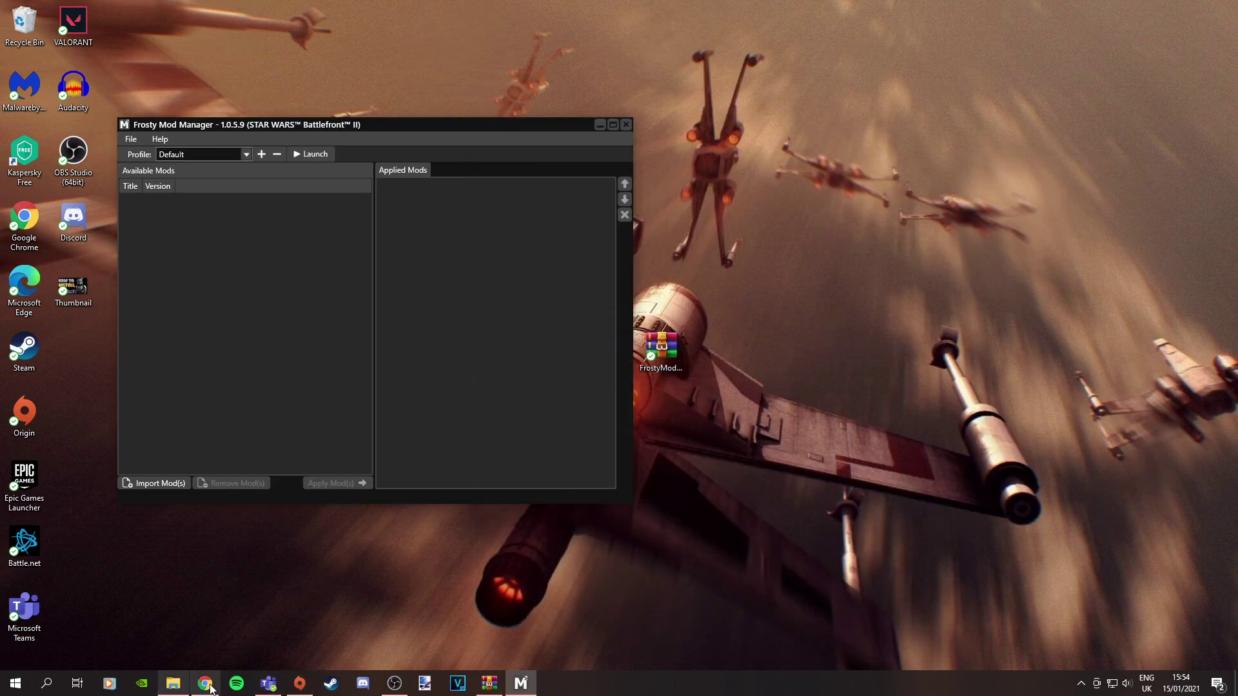
# Step: Switch to Chrome, go from the Mandalorian Boba Fett Overhaul page to the Nexus Mods home page, and look through its listed games
pyautogui.click(204, 683)
pyautogui.click(235, 11)
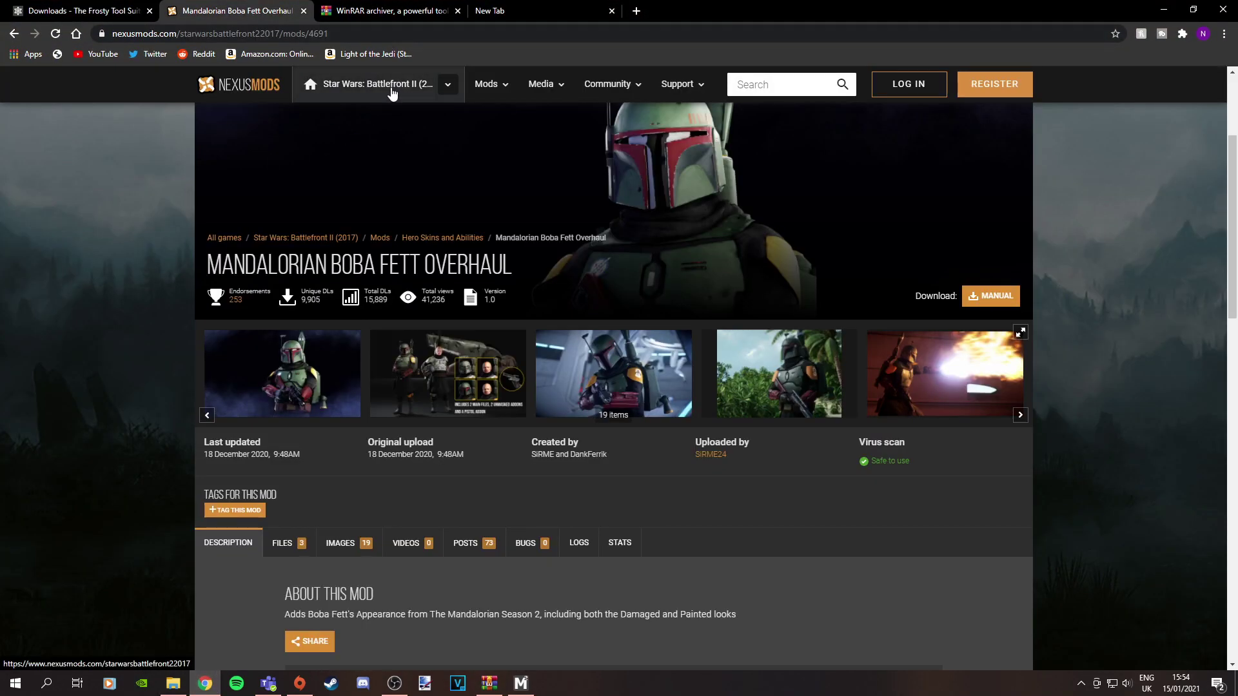
pyautogui.click(212, 92)
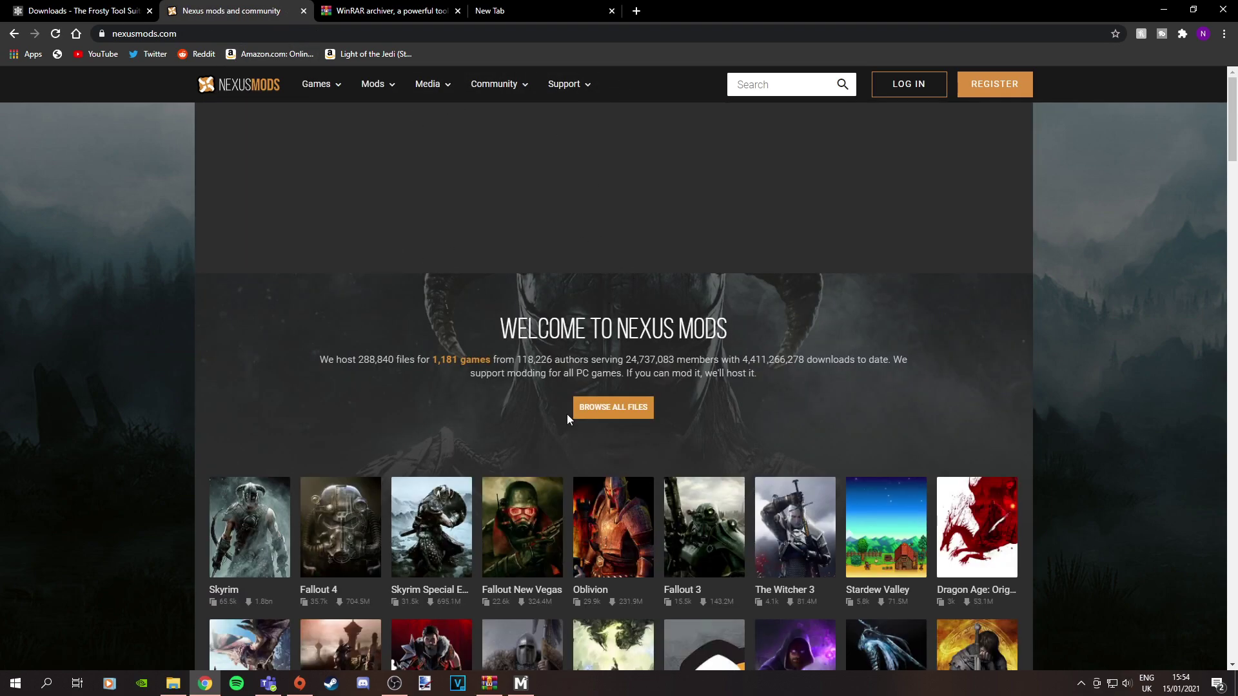
pyautogui.scroll(-3, 619, 429)
pyautogui.scroll(-3, 838, 425)
pyautogui.scroll(1, 942, 394)
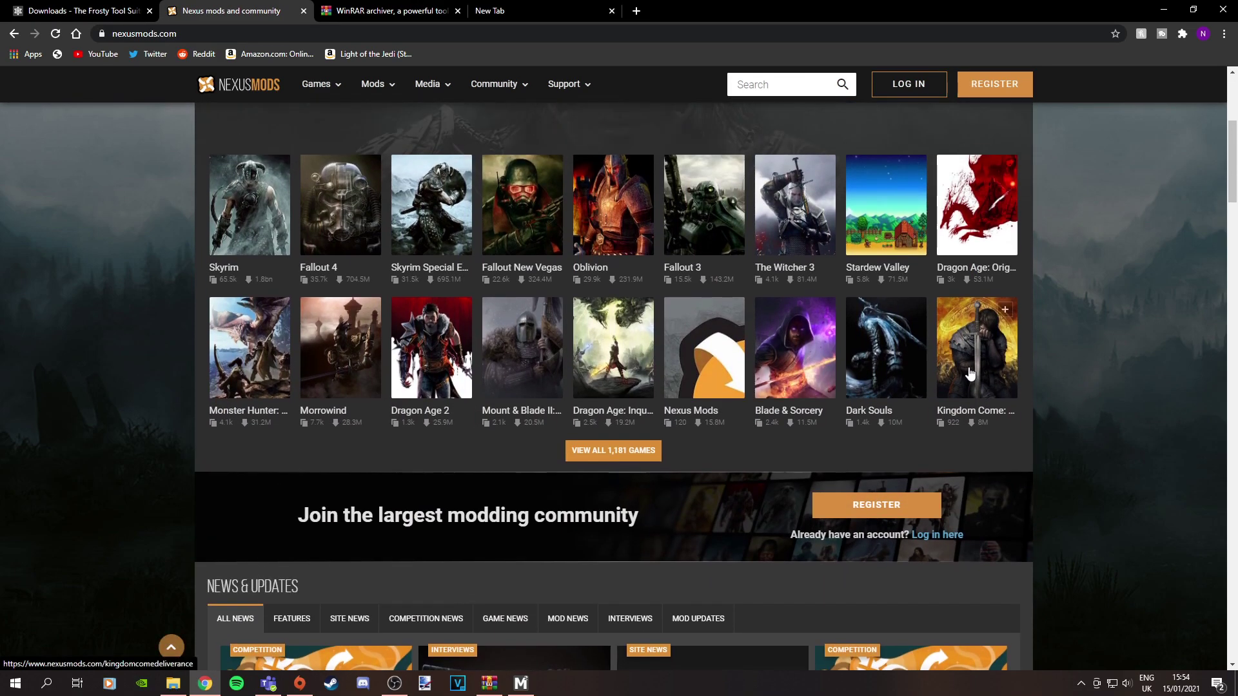
pyautogui.scroll(5, 970, 373)
# Step: Search the Nexus Mods games for "Star Wars" and open the Star Wars: Battlefront II (2017) page
pyautogui.click(735, 87)
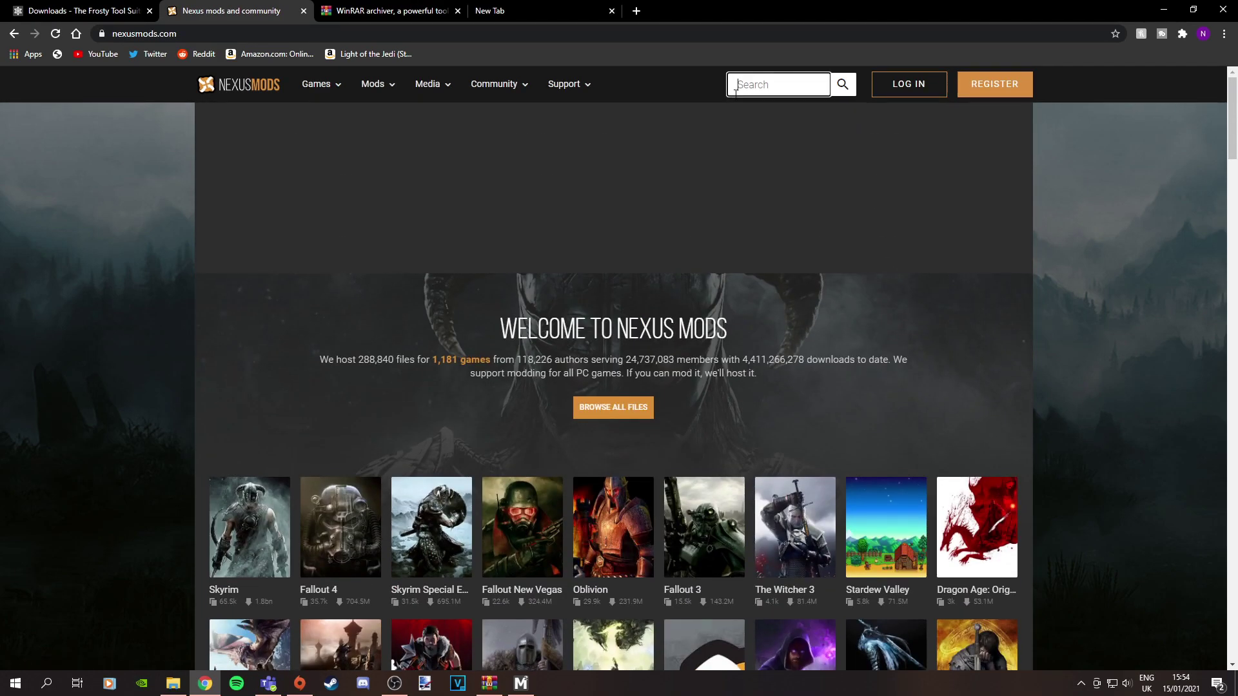
pyautogui.click(837, 82)
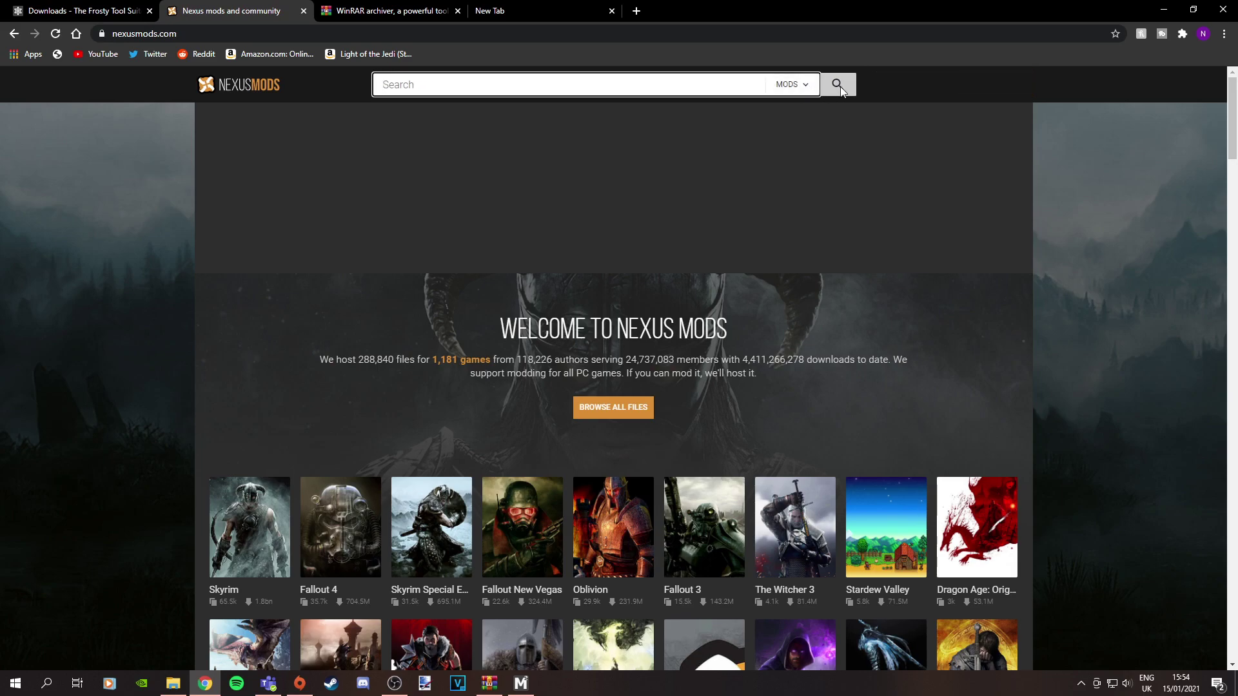
pyautogui.click(797, 84)
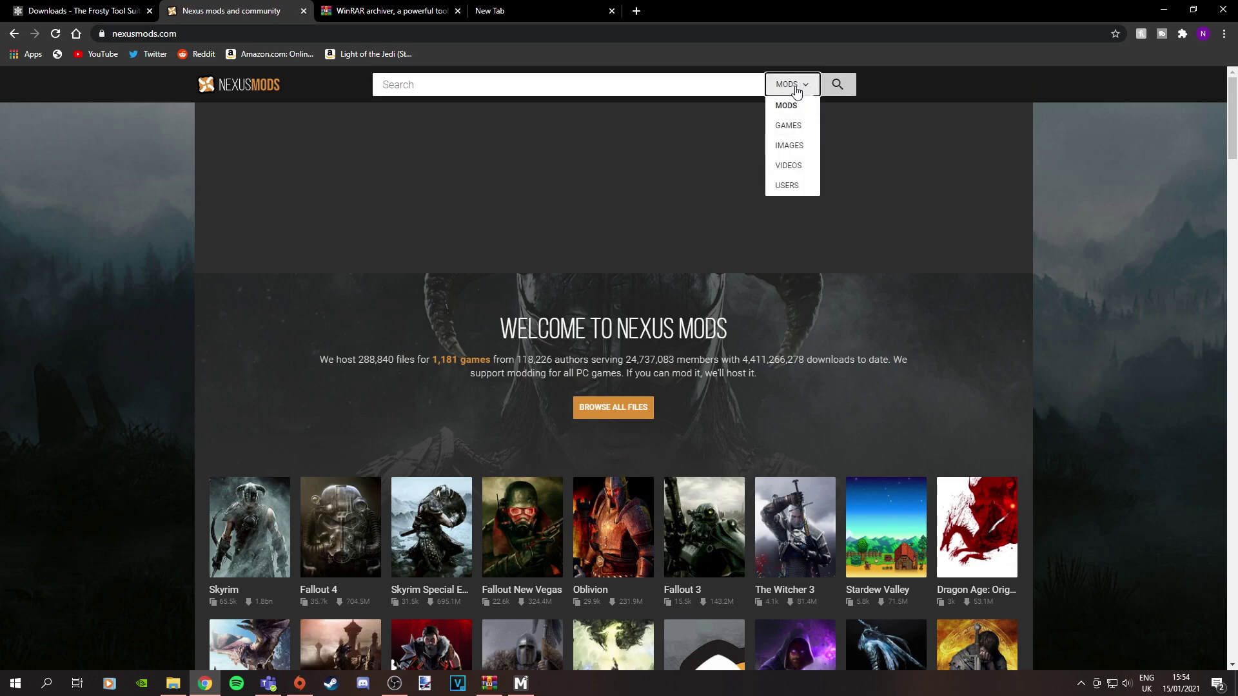
pyautogui.click(788, 125)
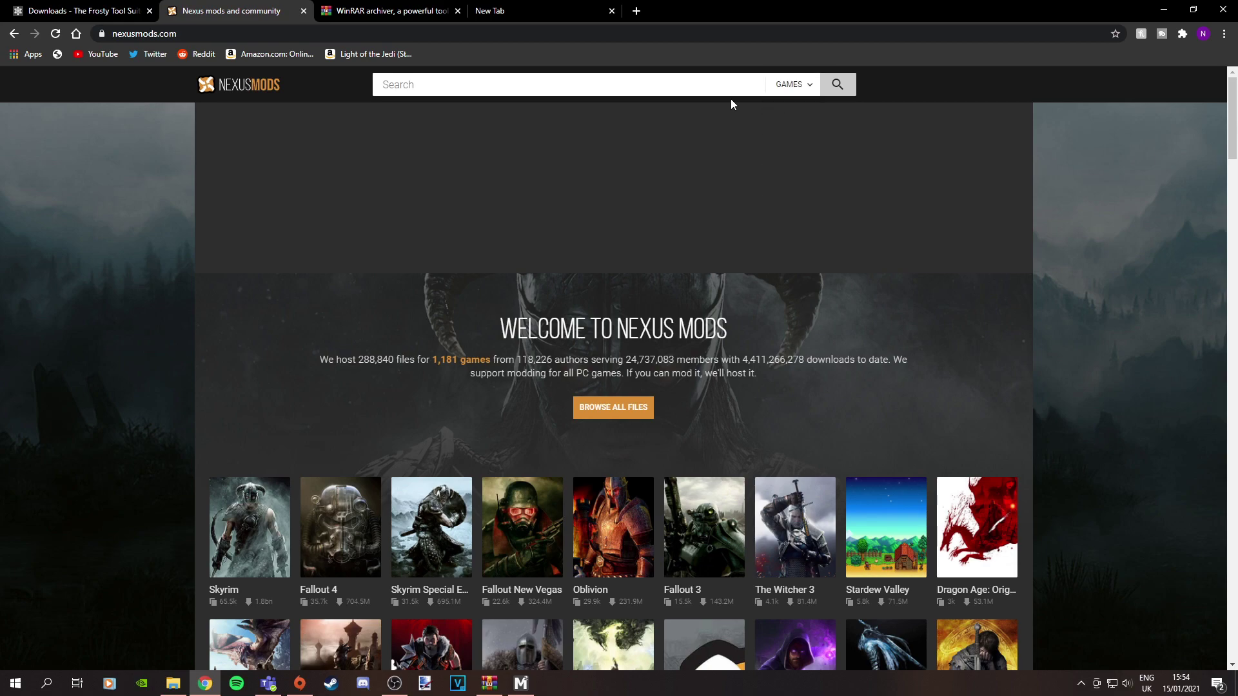
pyautogui.click(691, 88)
pyautogui.write('Star Wars')
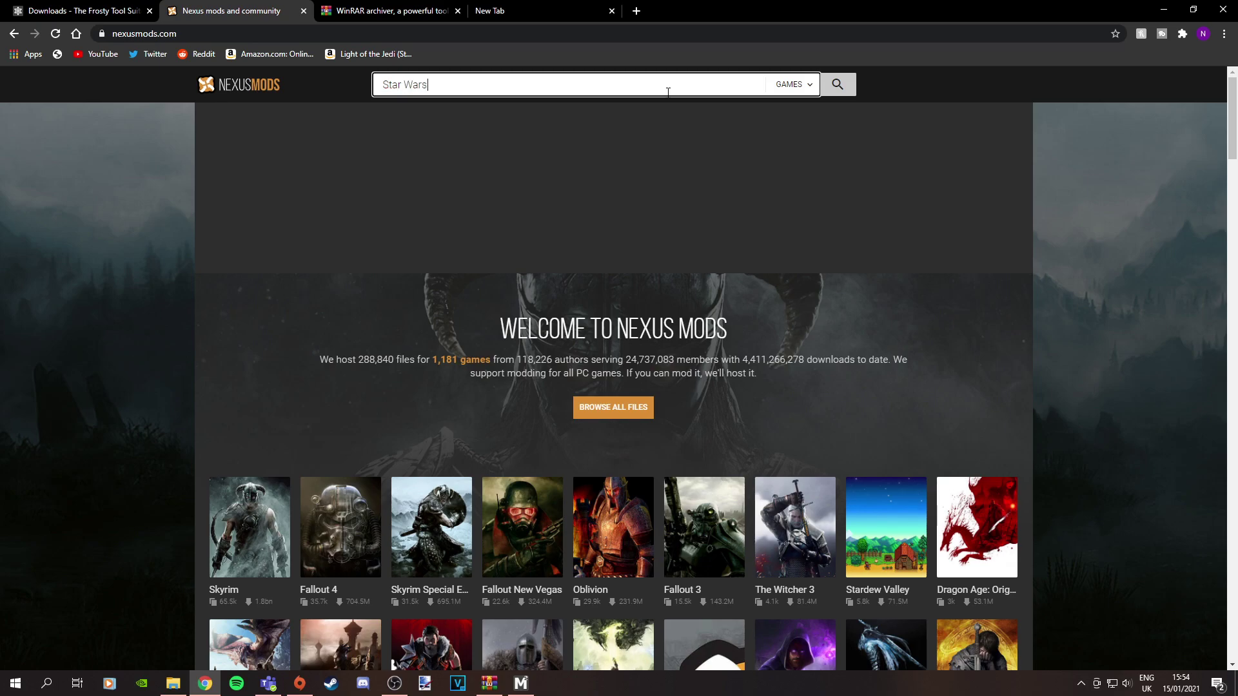
pyautogui.press('Return')
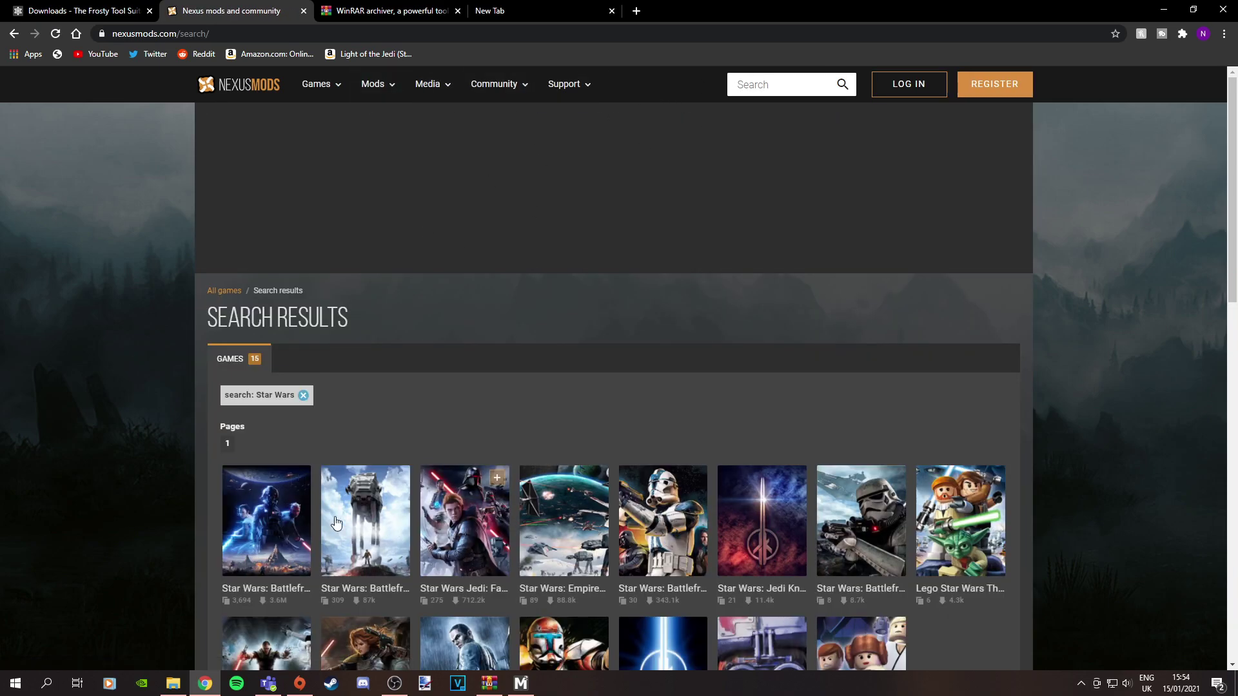
pyautogui.scroll(-3, 293, 385)
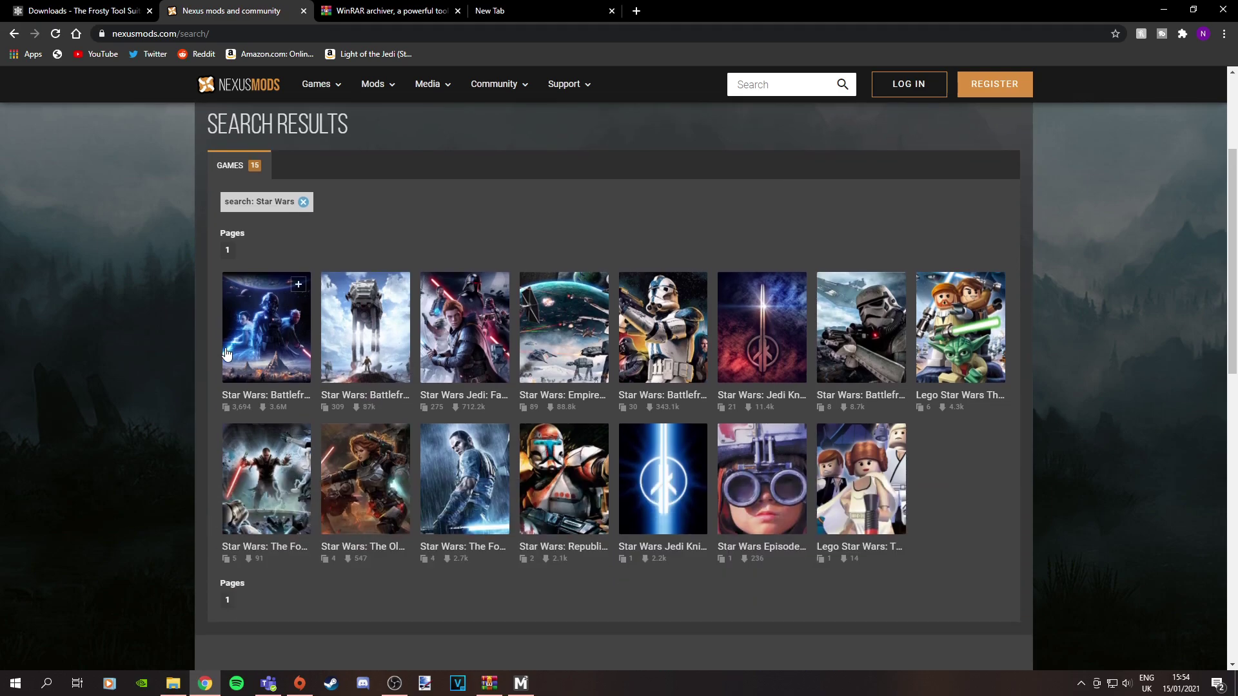
pyautogui.click(272, 347)
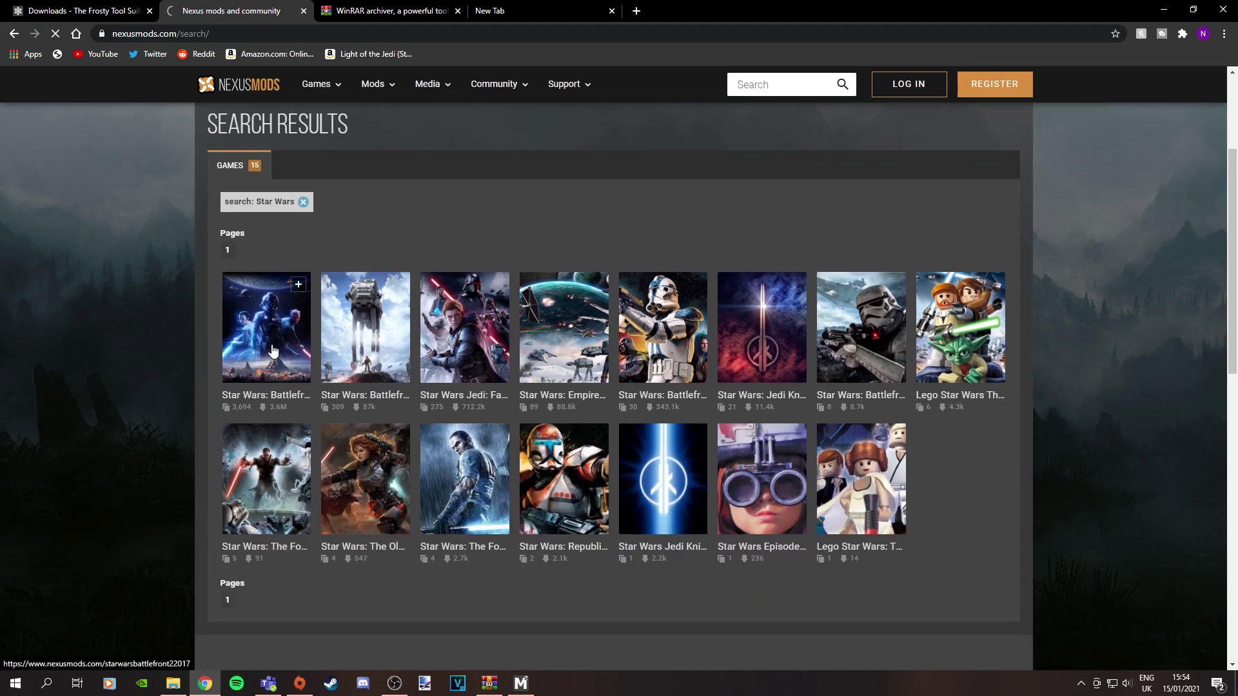
# Step: Look through the hot and new mods for Star Wars: Battlefront II (2017) and open the mod search field
pyautogui.scroll(-5, 387, 387)
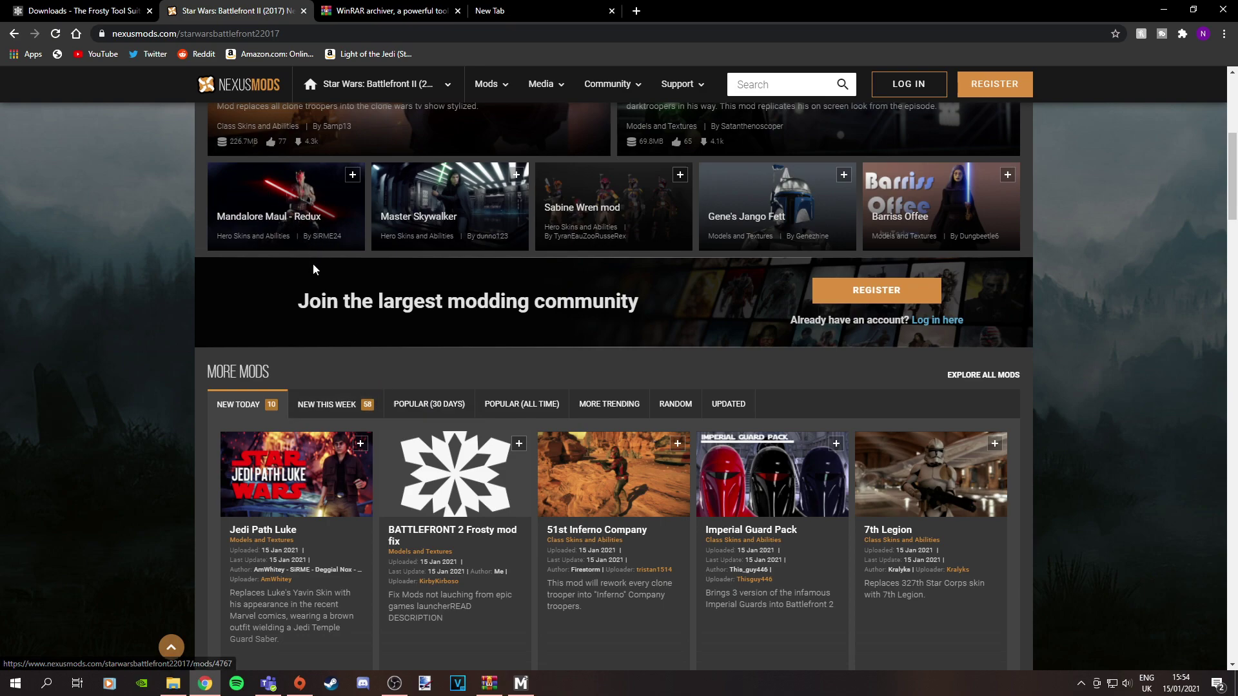
pyautogui.scroll(2, 313, 268)
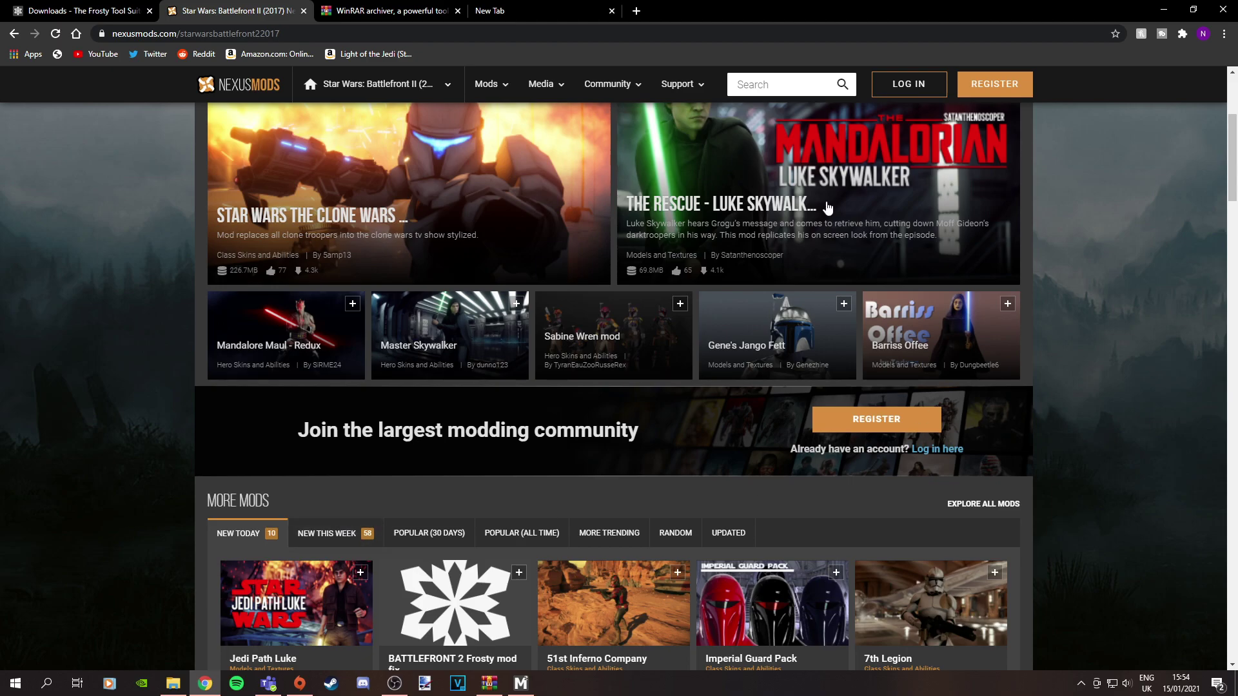
pyautogui.scroll(1, 787, 66)
pyautogui.scroll(-3, 403, 512)
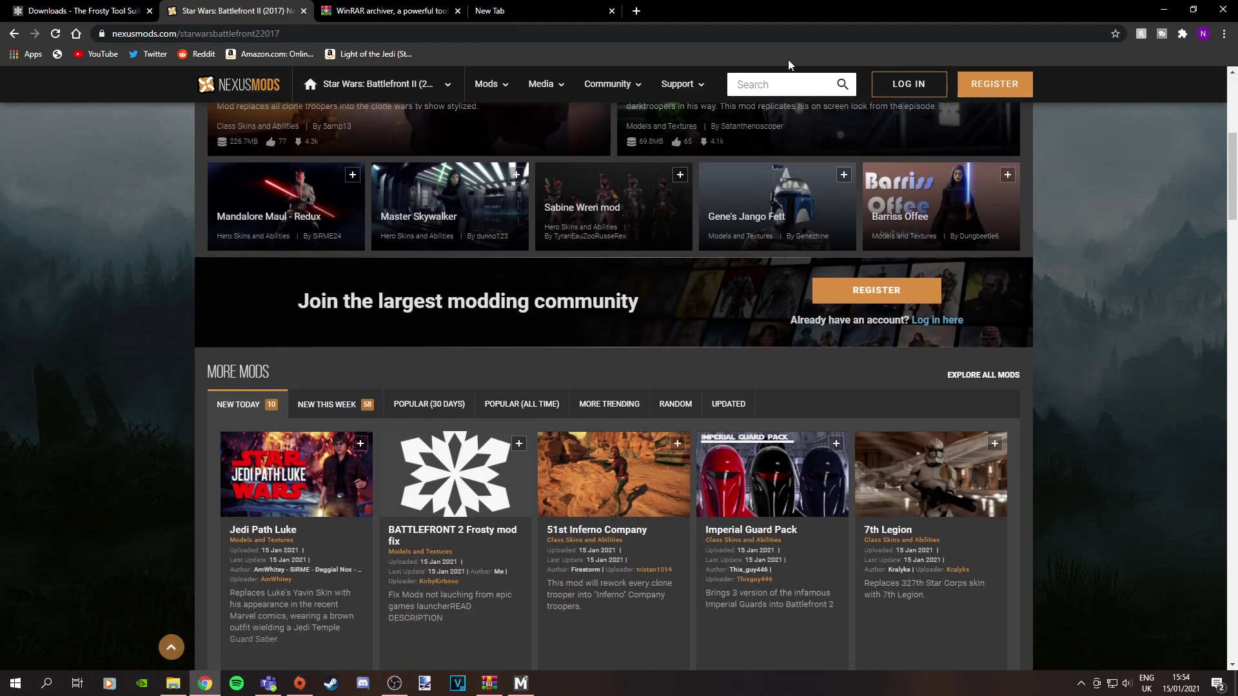
pyautogui.click(799, 79)
pyautogui.scroll(3, 510, 285)
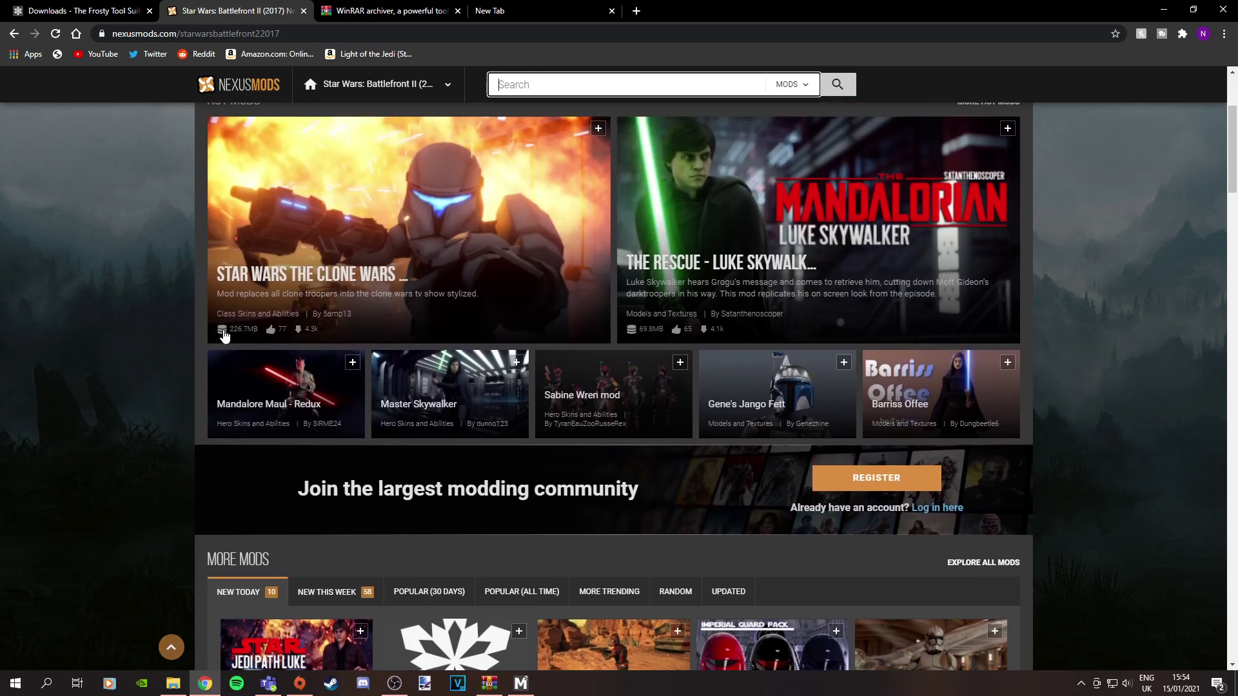
pyautogui.scroll(3, 516, 228)
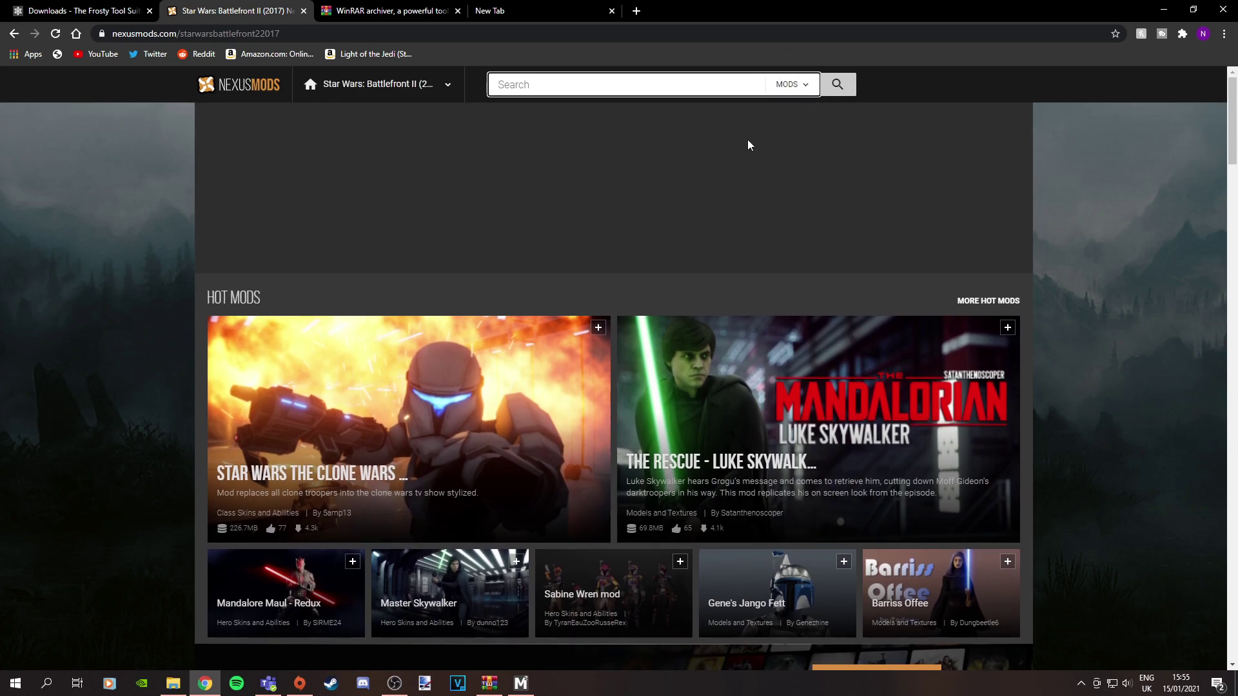
# Step: Look through the Star Wars: Battlefront II (2017) mods that are new this week
pyautogui.scroll(-4, 414, 161)
pyautogui.scroll(-3, 414, 316)
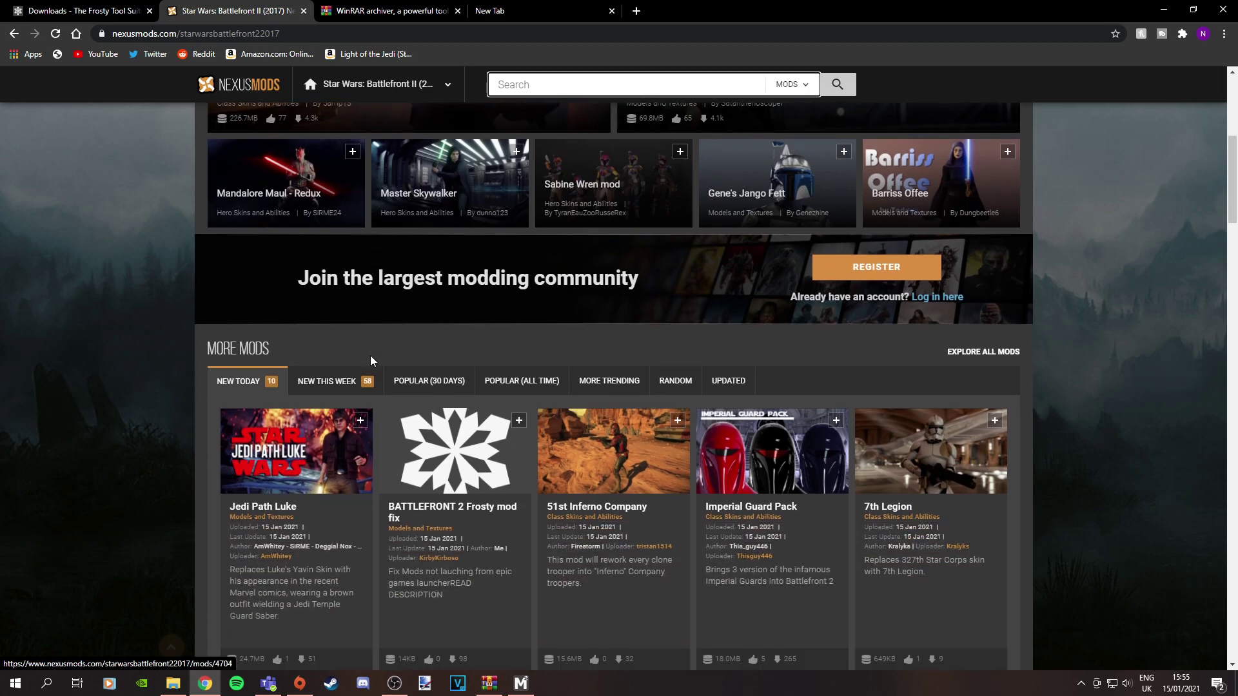
pyautogui.click(365, 346)
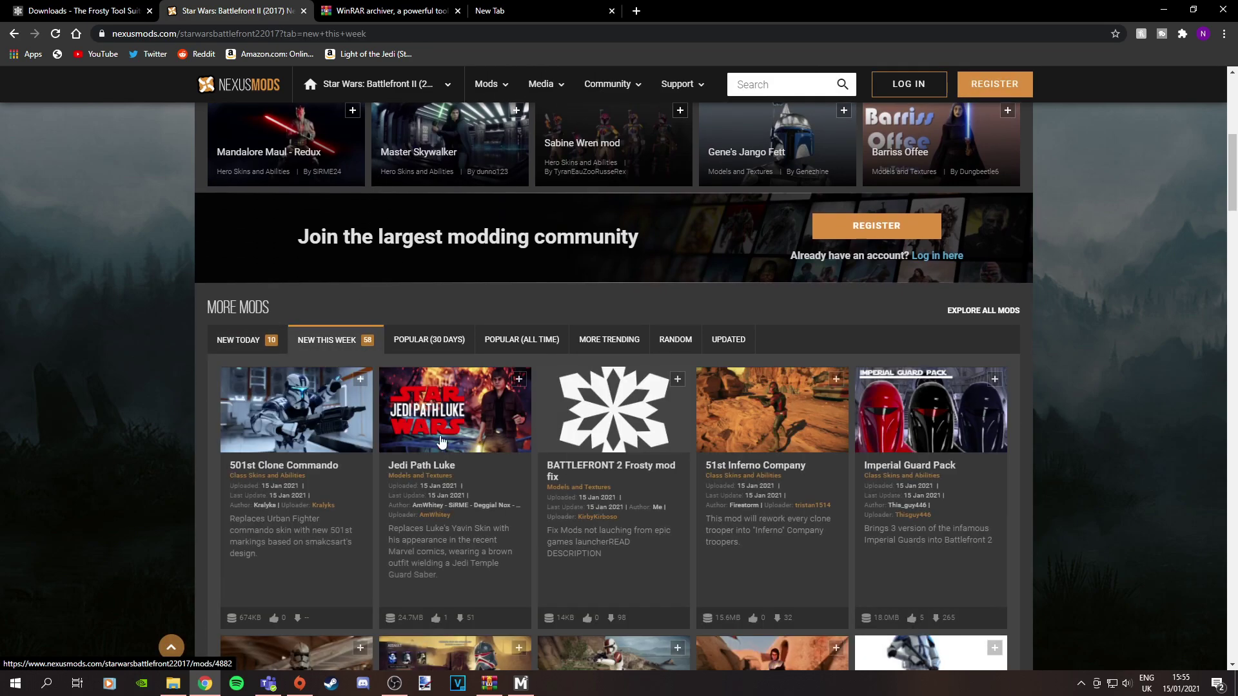
pyautogui.scroll(-7, 638, 467)
pyautogui.scroll(-6, 638, 467)
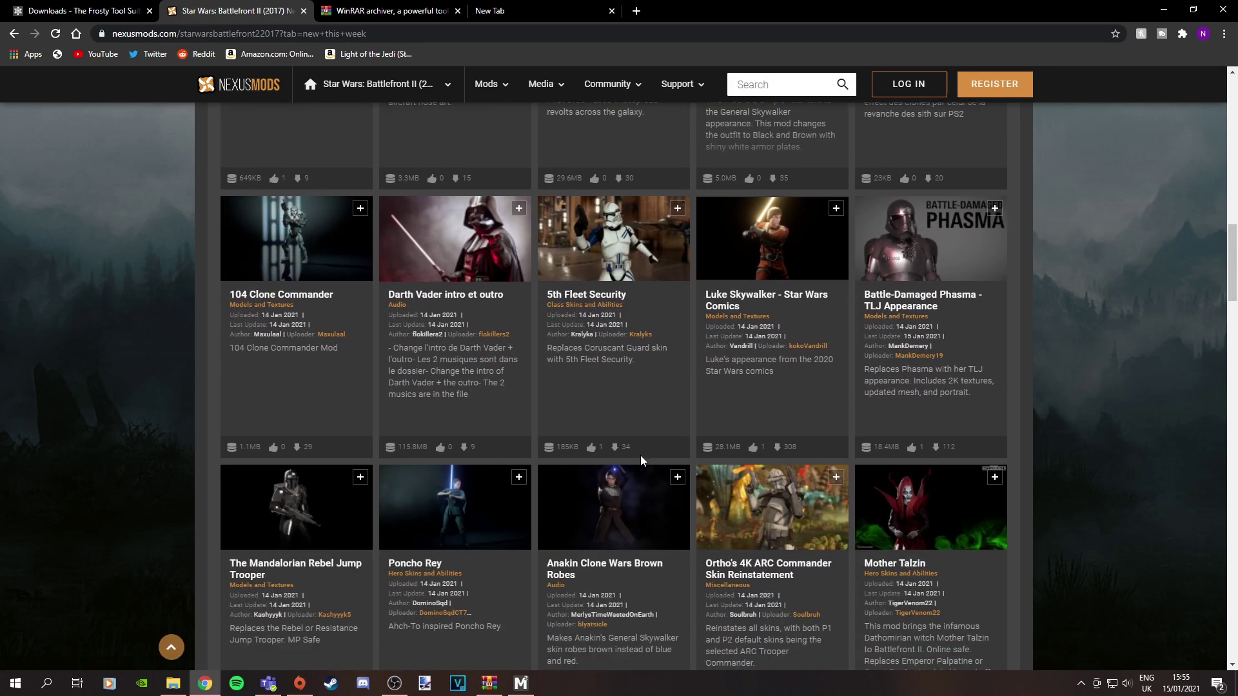
pyautogui.scroll(4, 815, 463)
pyautogui.scroll(14, 815, 462)
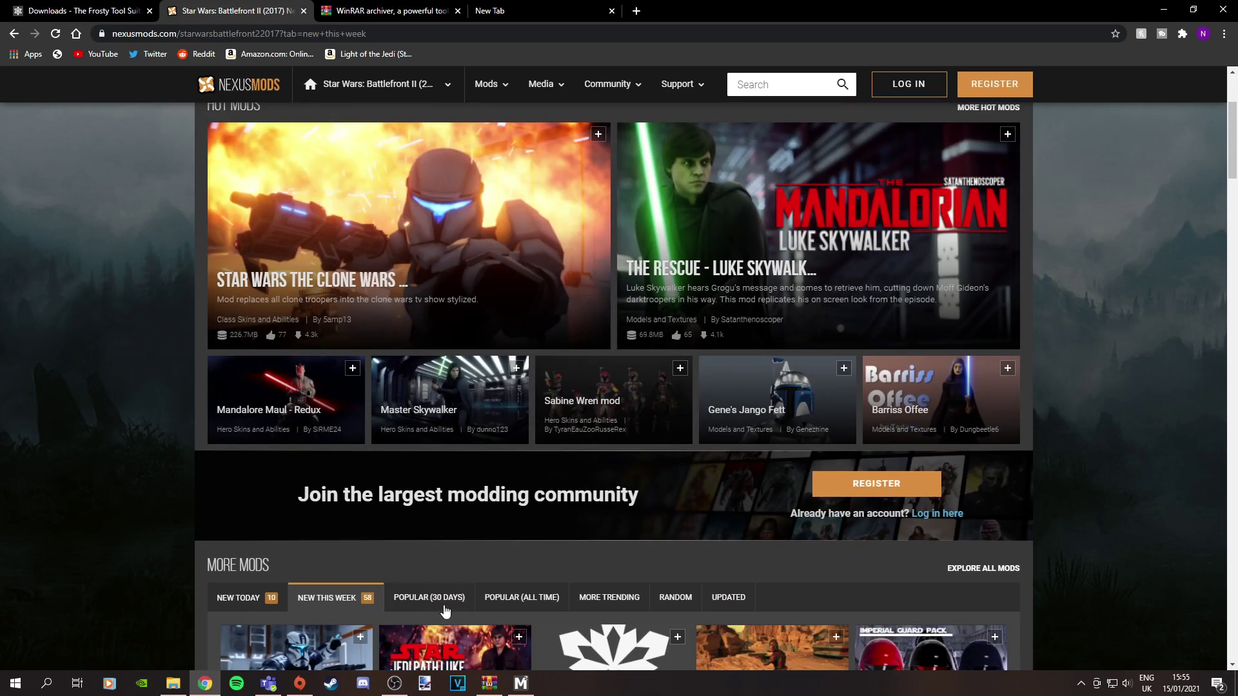
# Step: List the mods popular over the last 30 days and open the Mandalorian Boba Fett Overhaul page
pyautogui.click(429, 597)
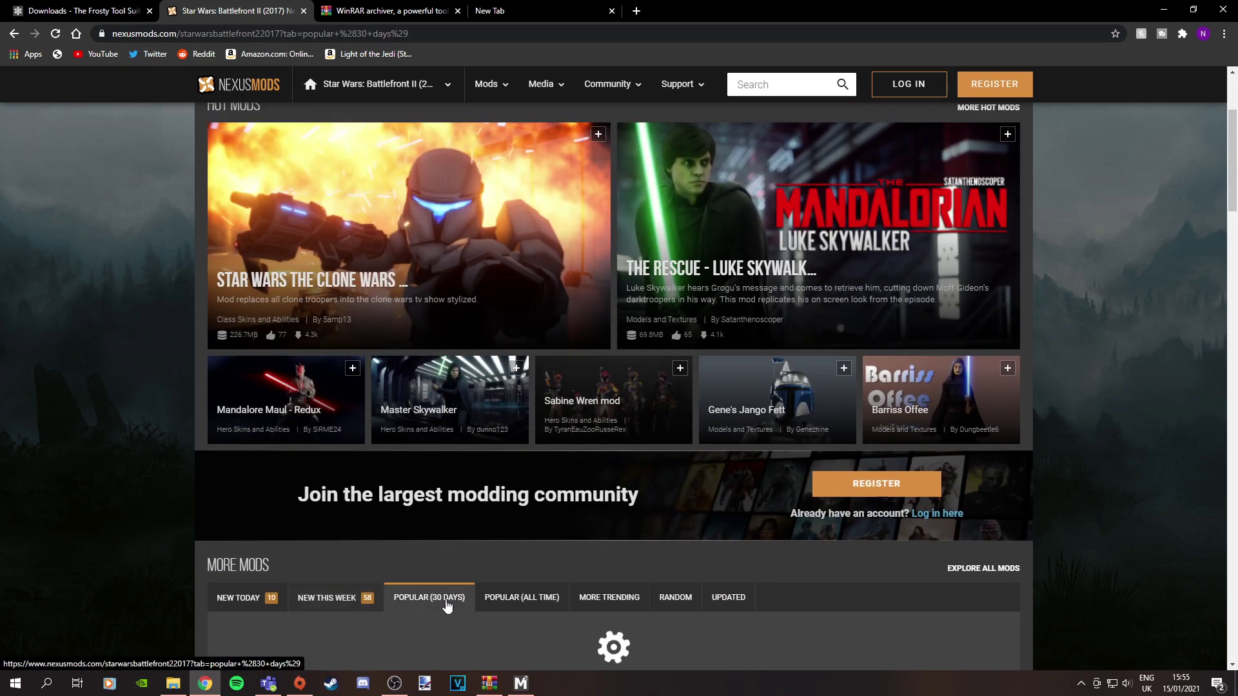
pyautogui.scroll(-4, 452, 599)
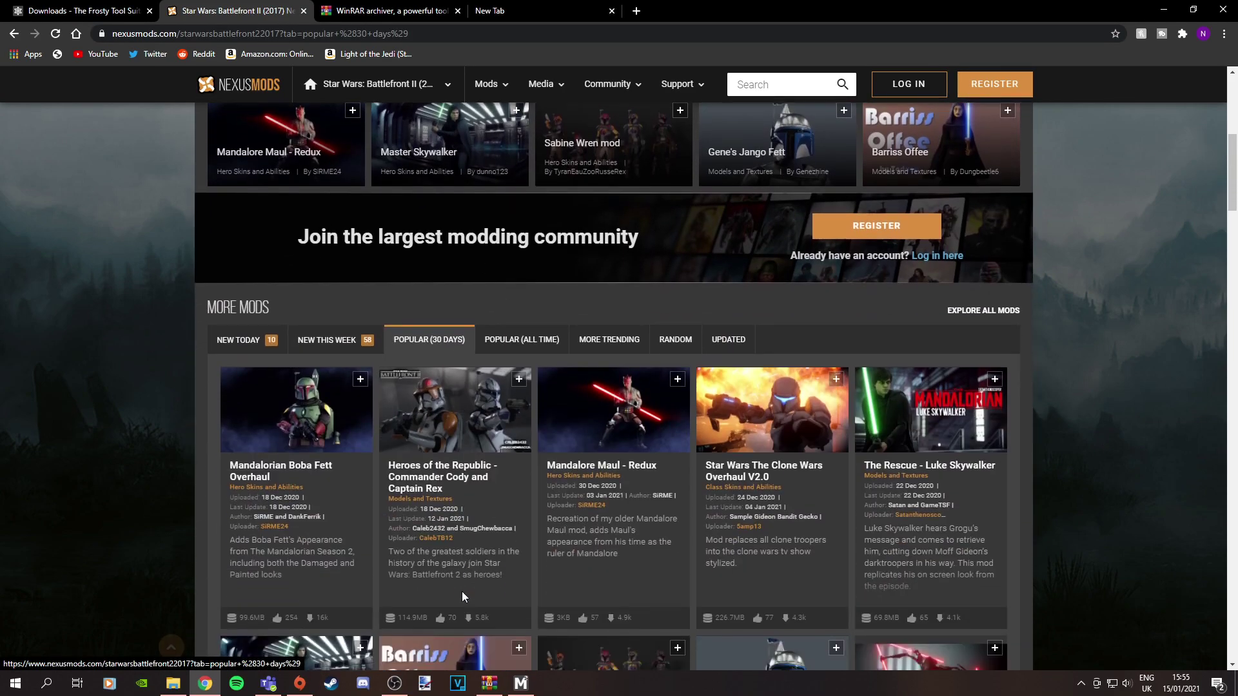
pyautogui.click(290, 444)
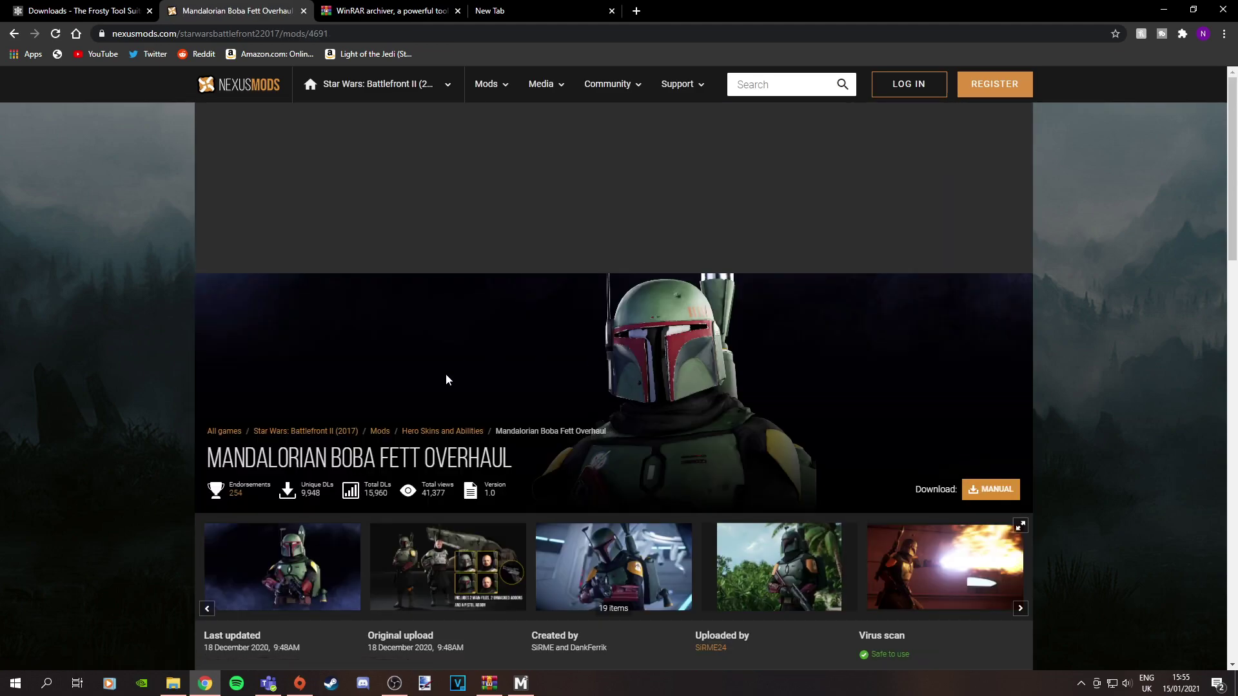
# Step: Read the Mandalorian Boba Fett Overhaul description, then open the mod's file list and look through its main files
pyautogui.scroll(-9, 462, 366)
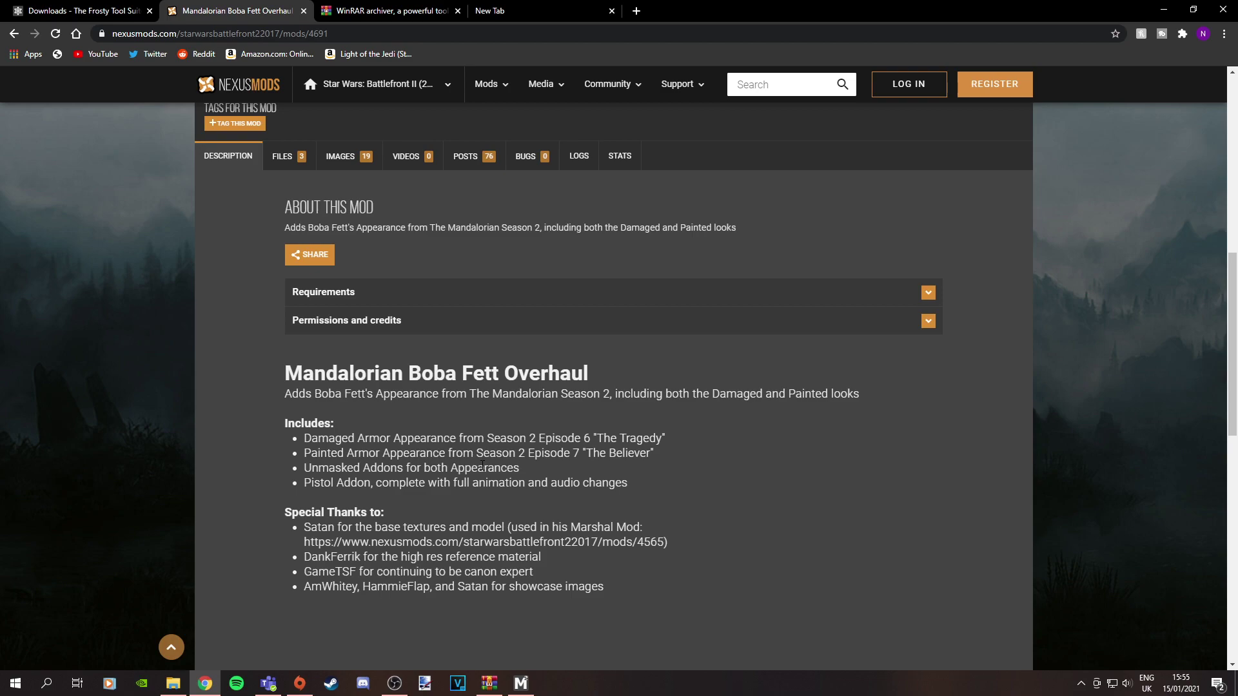
pyautogui.moveTo(327, 392); pyautogui.dragTo(458, 418)
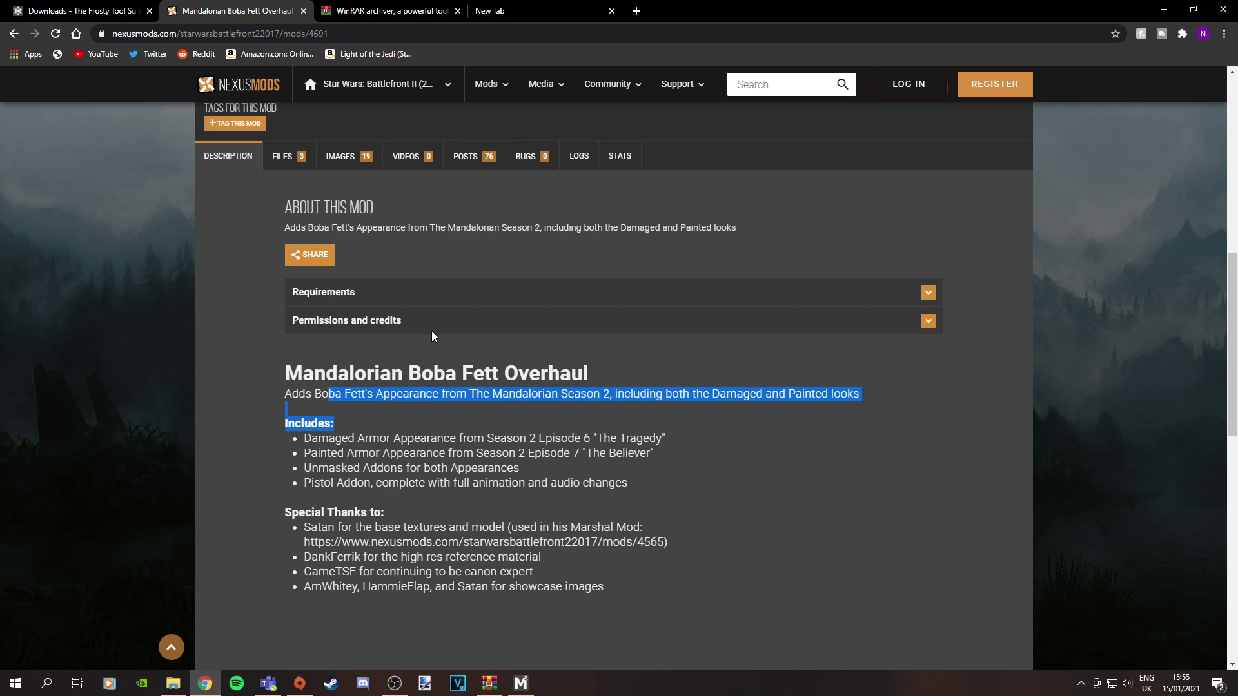
pyautogui.click(414, 242)
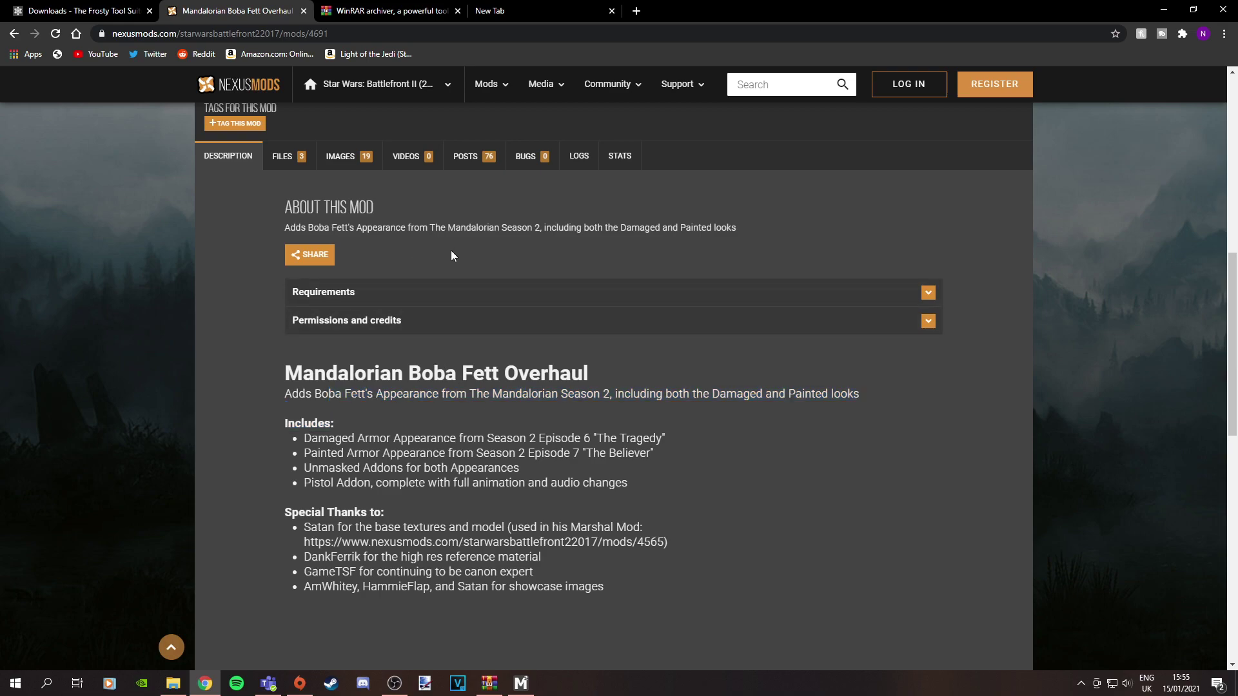
pyautogui.click(290, 166)
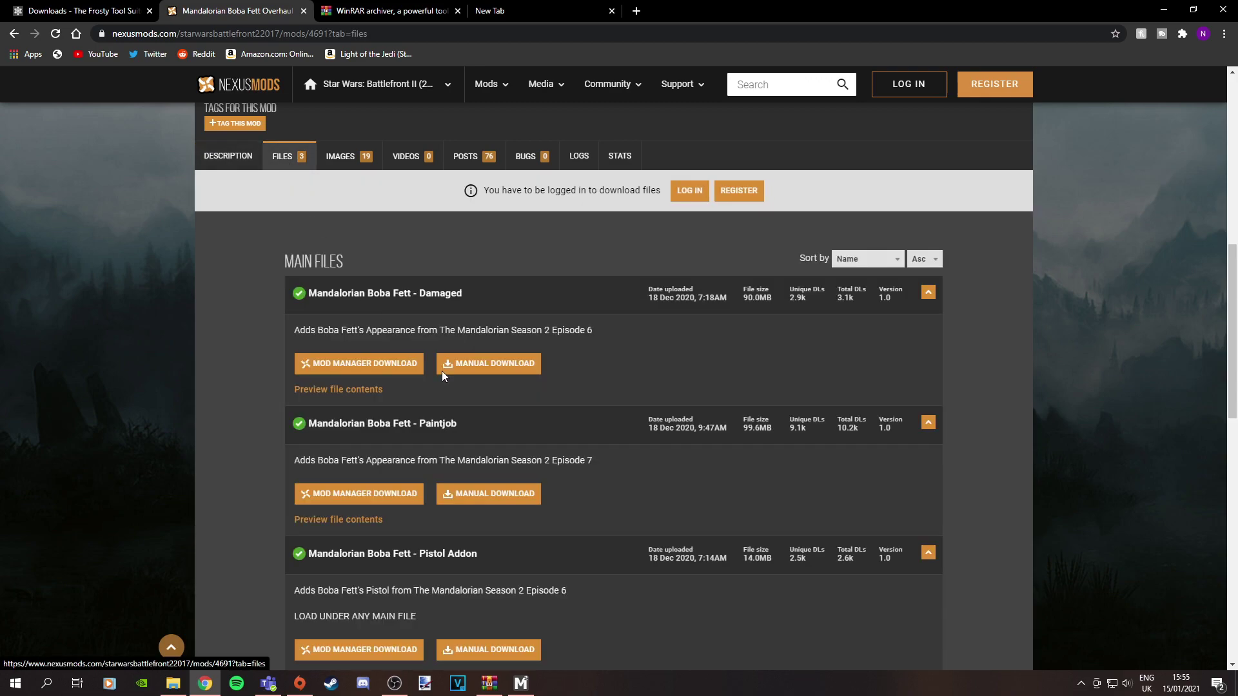
pyautogui.scroll(-1, 284, 167)
pyautogui.scroll(-2, 354, 320)
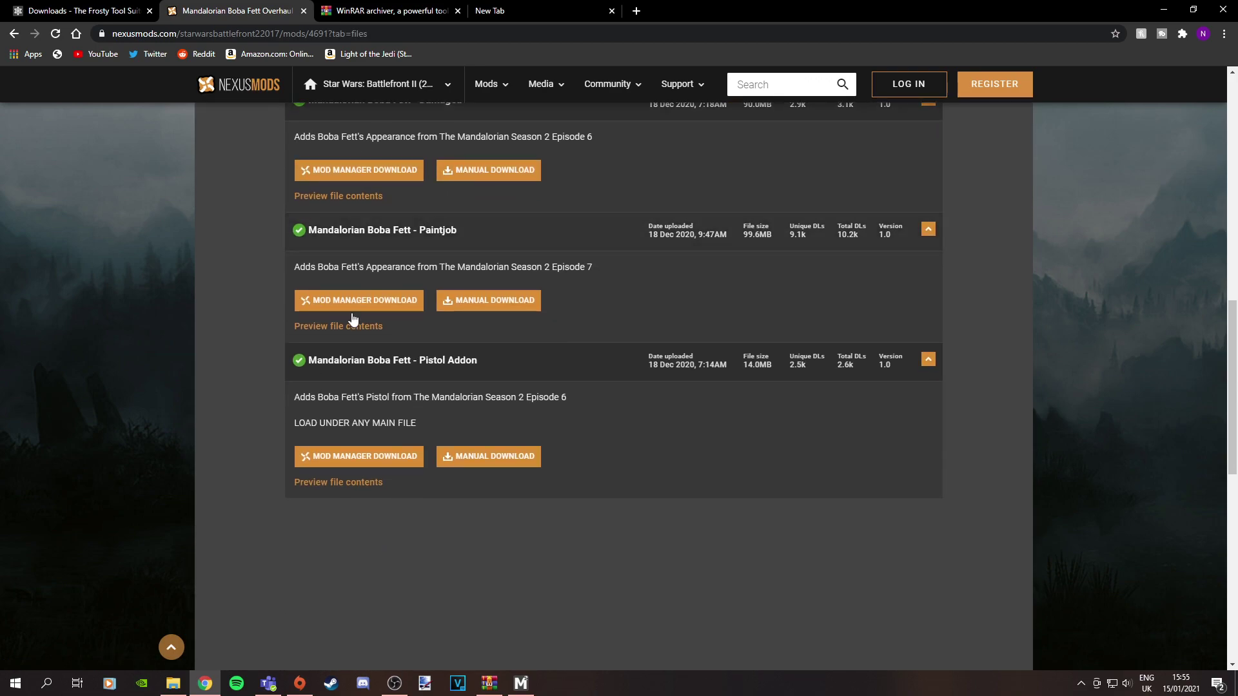
pyautogui.scroll(2, 461, 244)
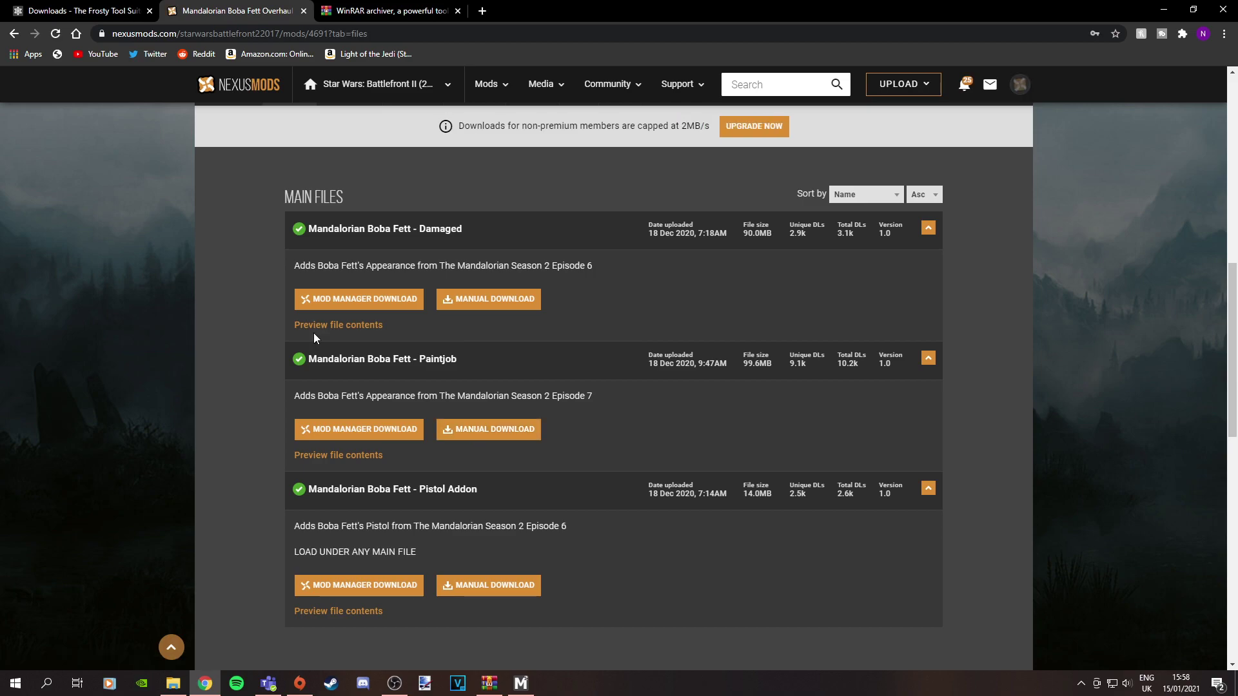
# Step: Download the Mandalorian Boba Fett - Paintjob file manually, using the free slow download
pyautogui.click(475, 435)
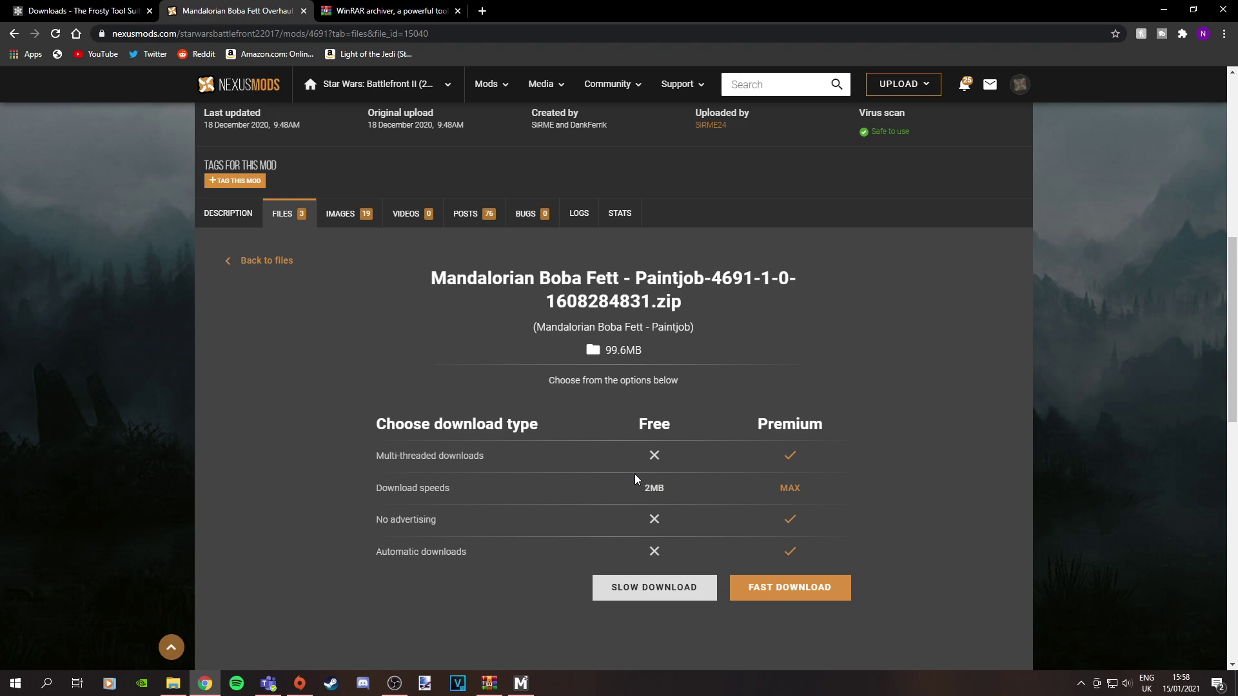
pyautogui.click(627, 588)
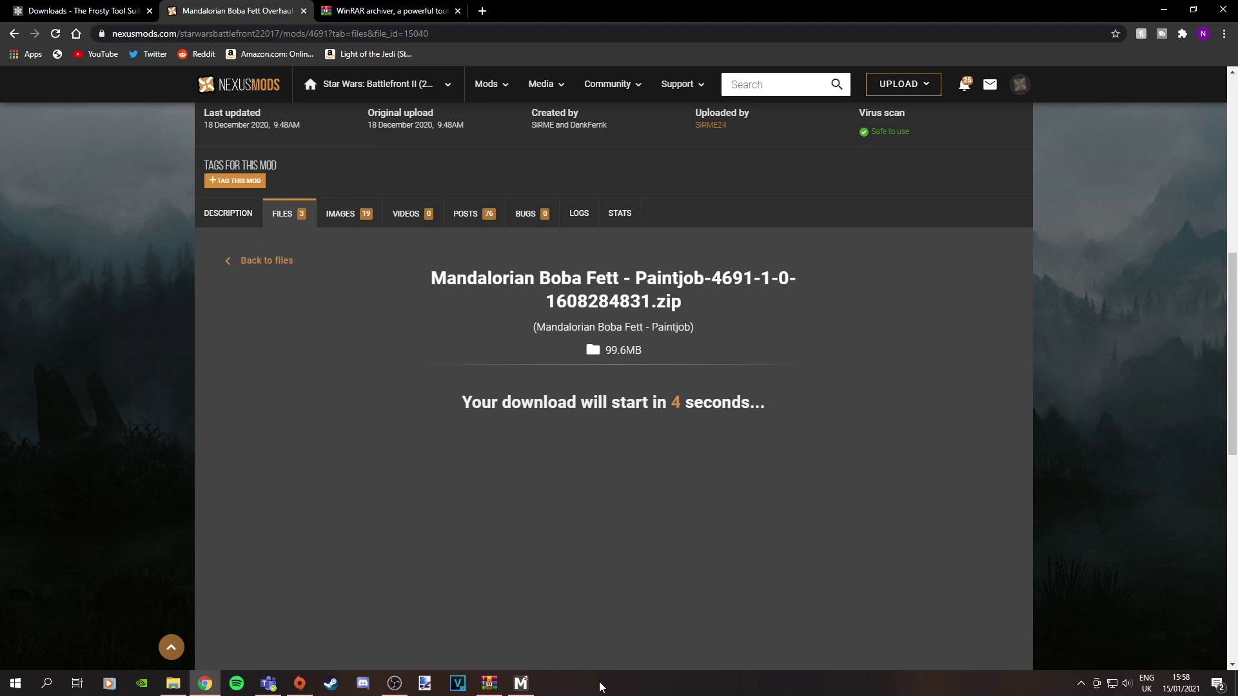
pyautogui.moveTo(460, 402); pyautogui.dragTo(751, 401)
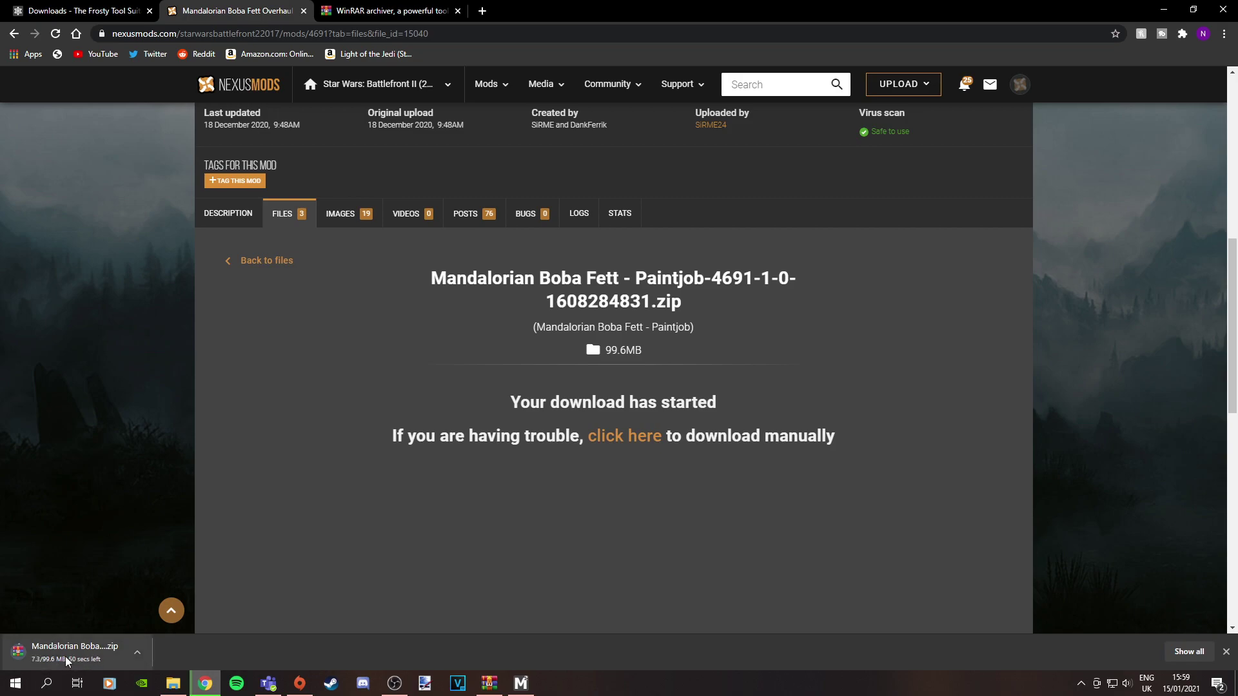
# Step: Shrink the browser window and place the downloaded Mandalorian Boba Fett - Paintjob zip on the desktop
pyautogui.moveTo(508, 684)
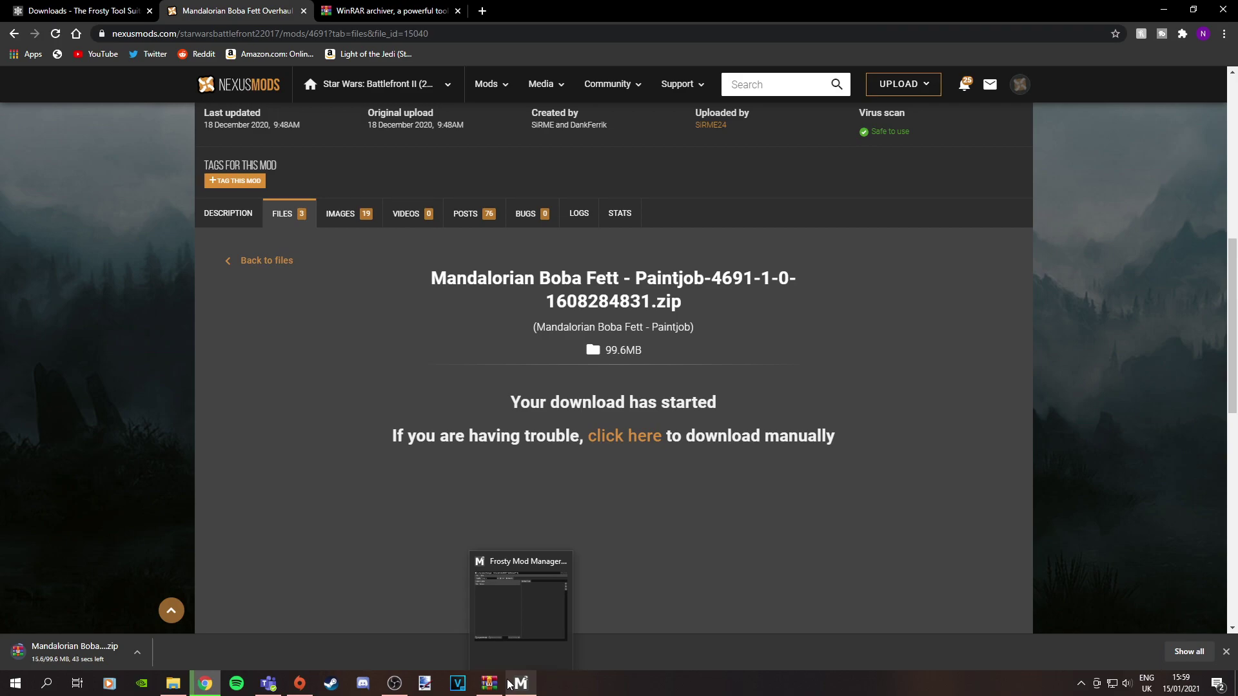
pyautogui.click(1192, 10)
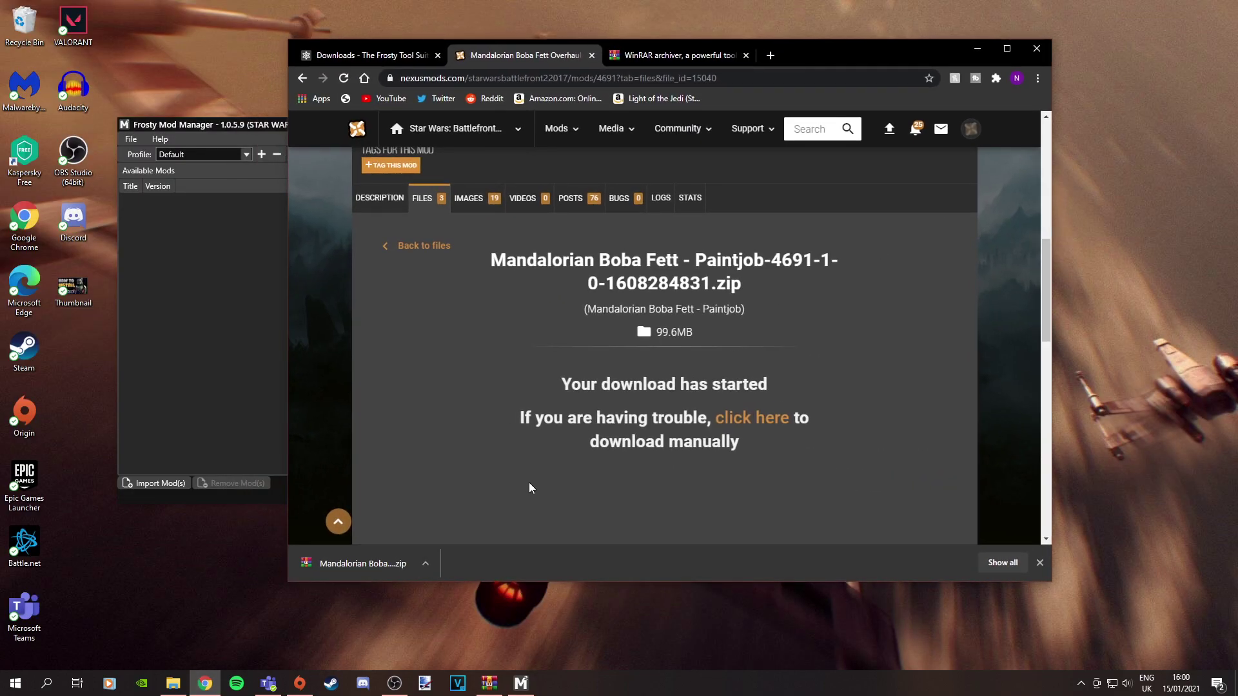
pyautogui.moveTo(374, 562); pyautogui.dragTo(284, 619)
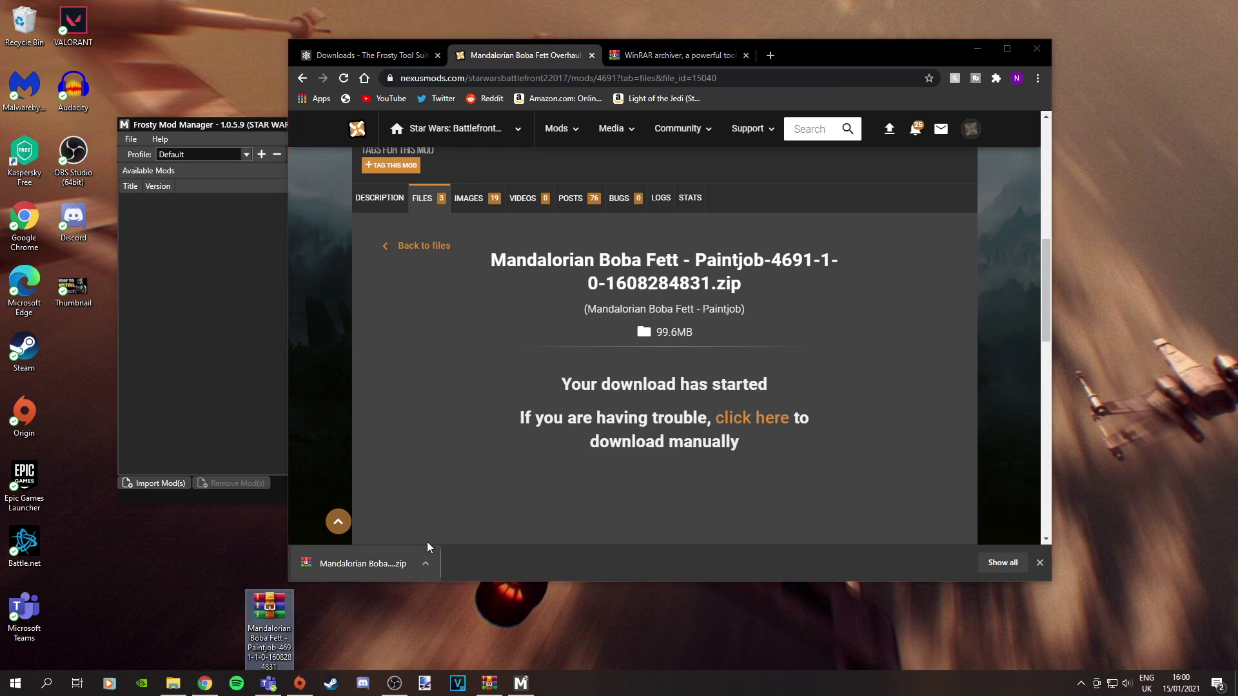
# Step: Minimize the browser and import the Mandalorian Boba Fett - Paintjob zip into Frosty Mod Manager's available mods
pyautogui.click(978, 49)
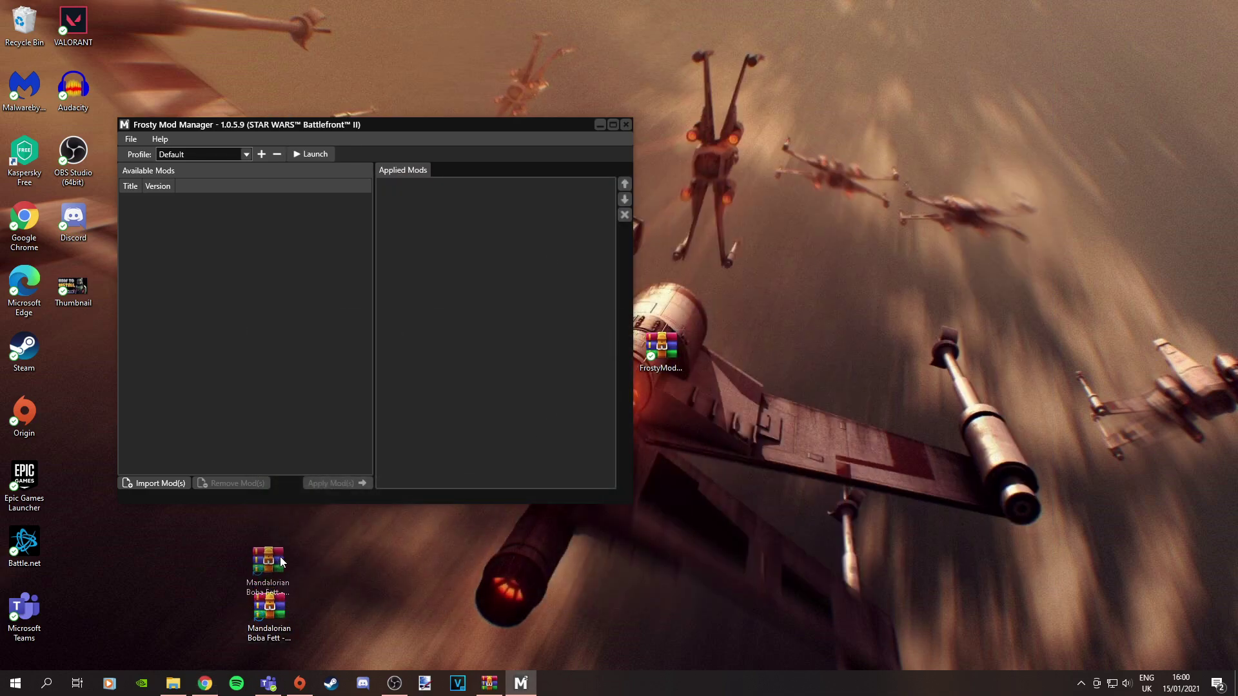
pyautogui.moveTo(282, 611); pyautogui.dragTo(267, 582)
pyautogui.moveTo(225, 314); pyautogui.dragTo(226, 316)
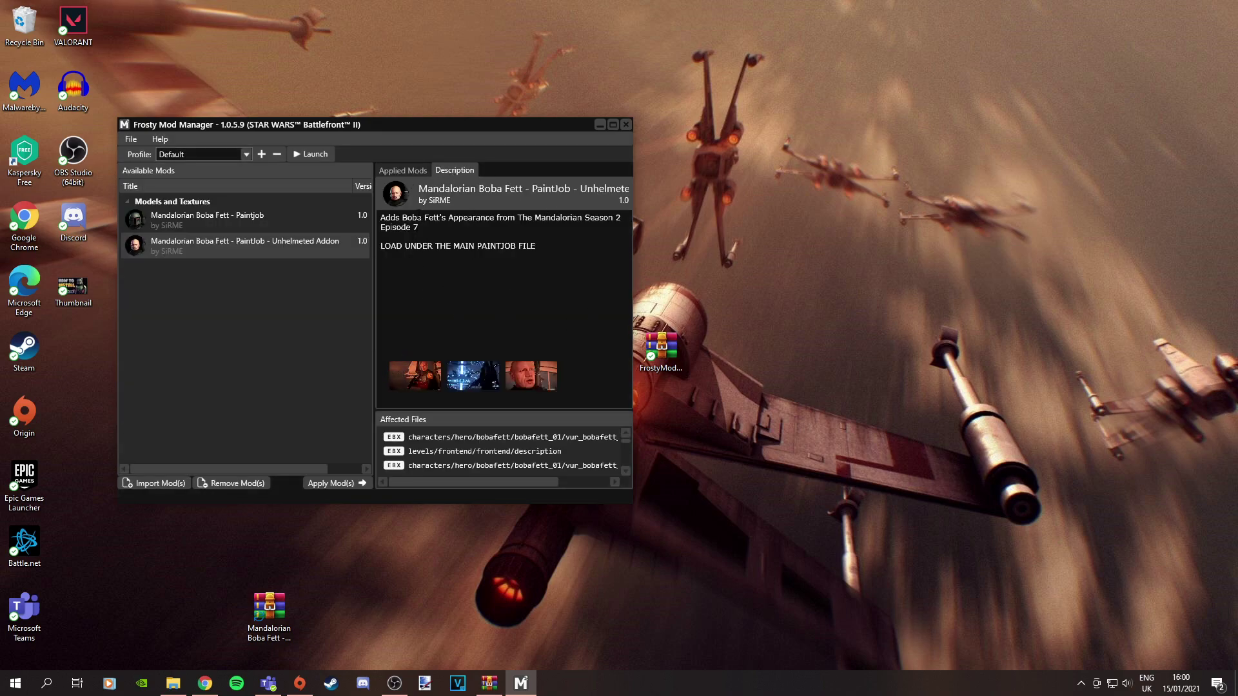
# Step: Apply both the Mandalorian Boba Fett Paintjob mod and its Unhelmeted Addon to the Default profile
pyautogui.click(418, 171)
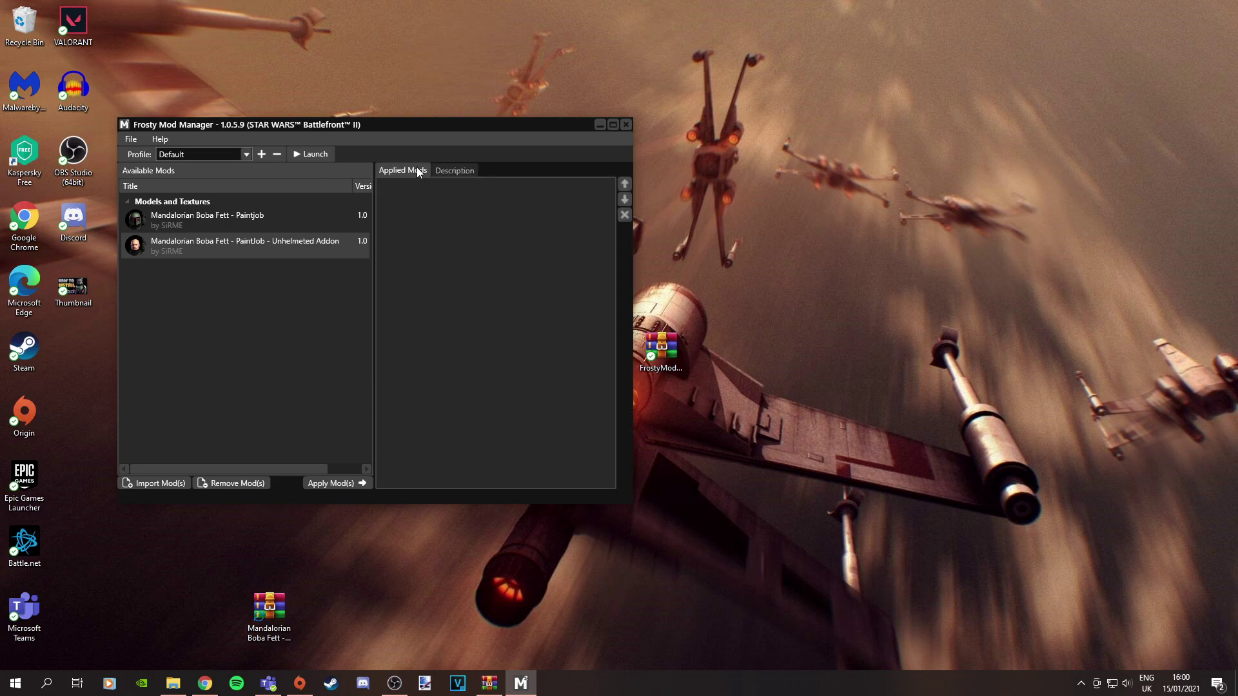
pyautogui.click(279, 226)
pyautogui.click(250, 253)
pyautogui.click(266, 222)
pyautogui.click(257, 251)
pyautogui.click(331, 483)
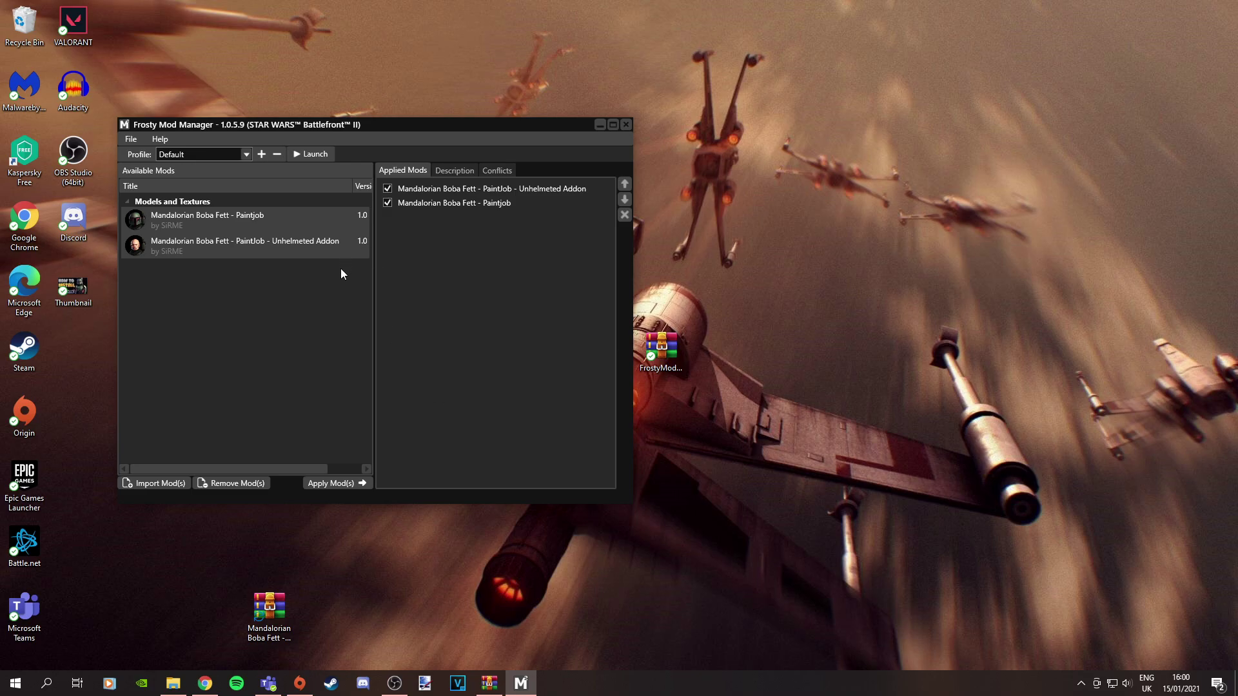
# Step: Launch STAR WARS Battlefront II with the applied mods and accept the new installation notice
pyautogui.click(318, 157)
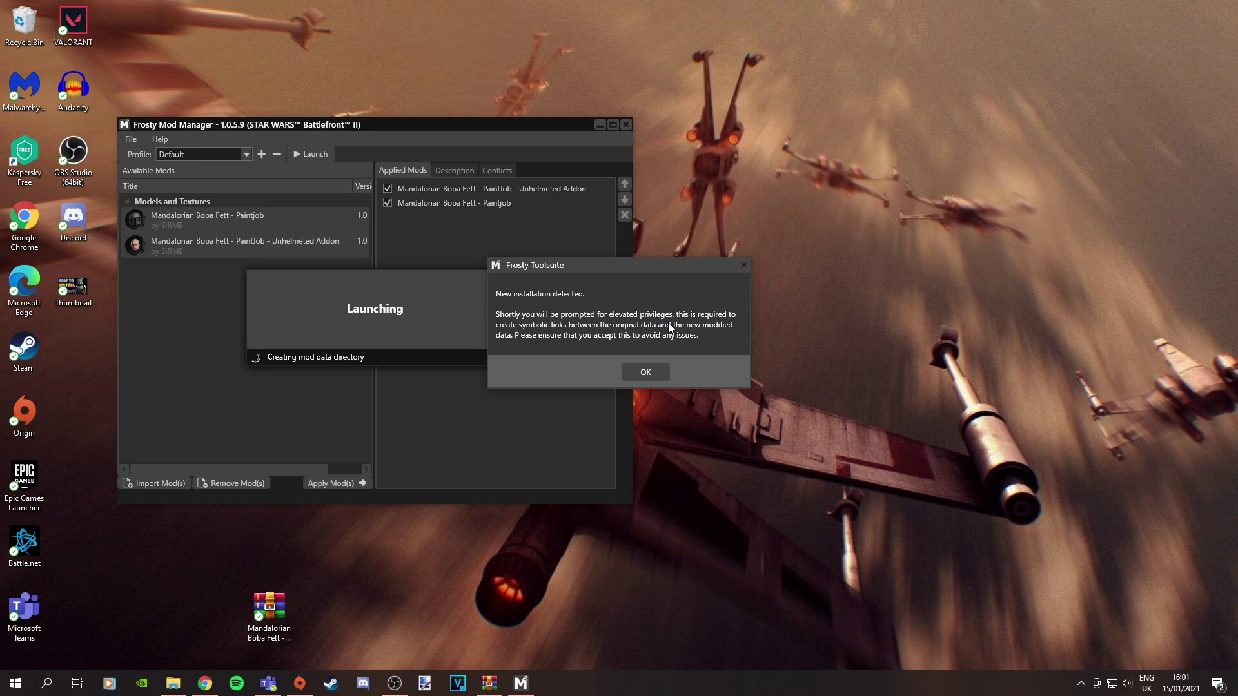
pyautogui.click(650, 373)
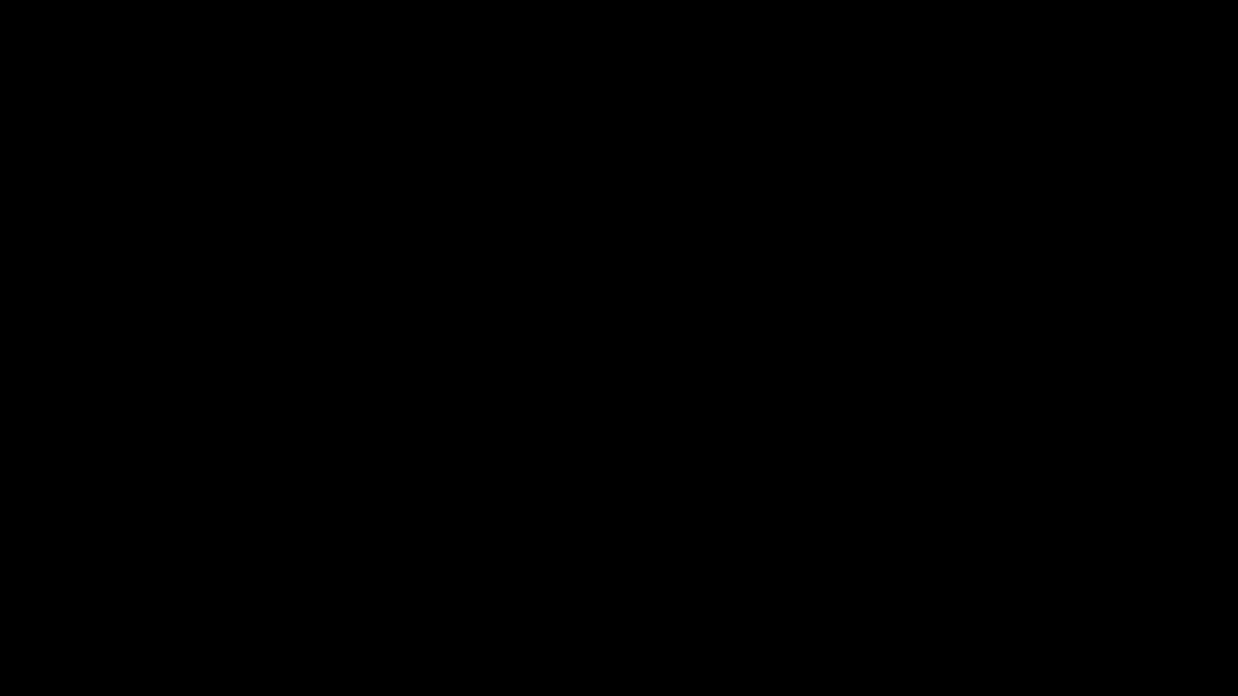
pyautogui.click(565, 419)
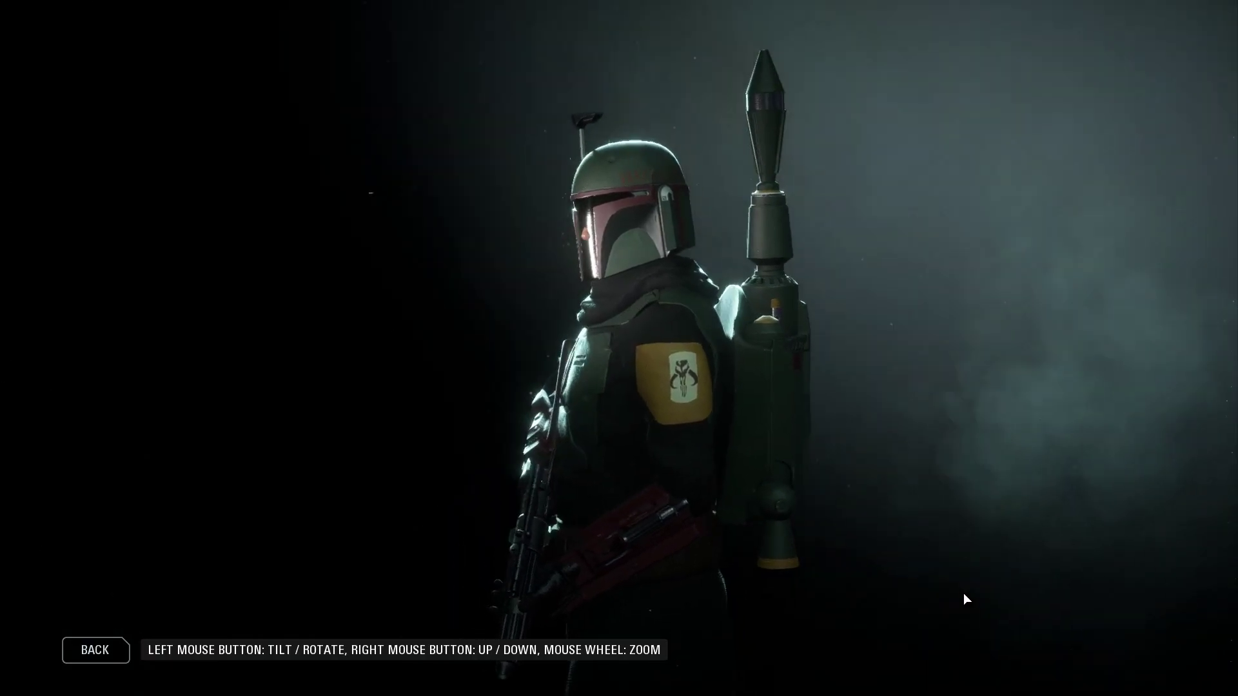
# Step: Inspect the modded Boba Fett model from the front, sides and back, then leave the inspection view
pyautogui.moveTo(963, 594); pyautogui.dragTo(1202, 579)
pyautogui.moveTo(832, 519); pyautogui.dragTo(578, 245)
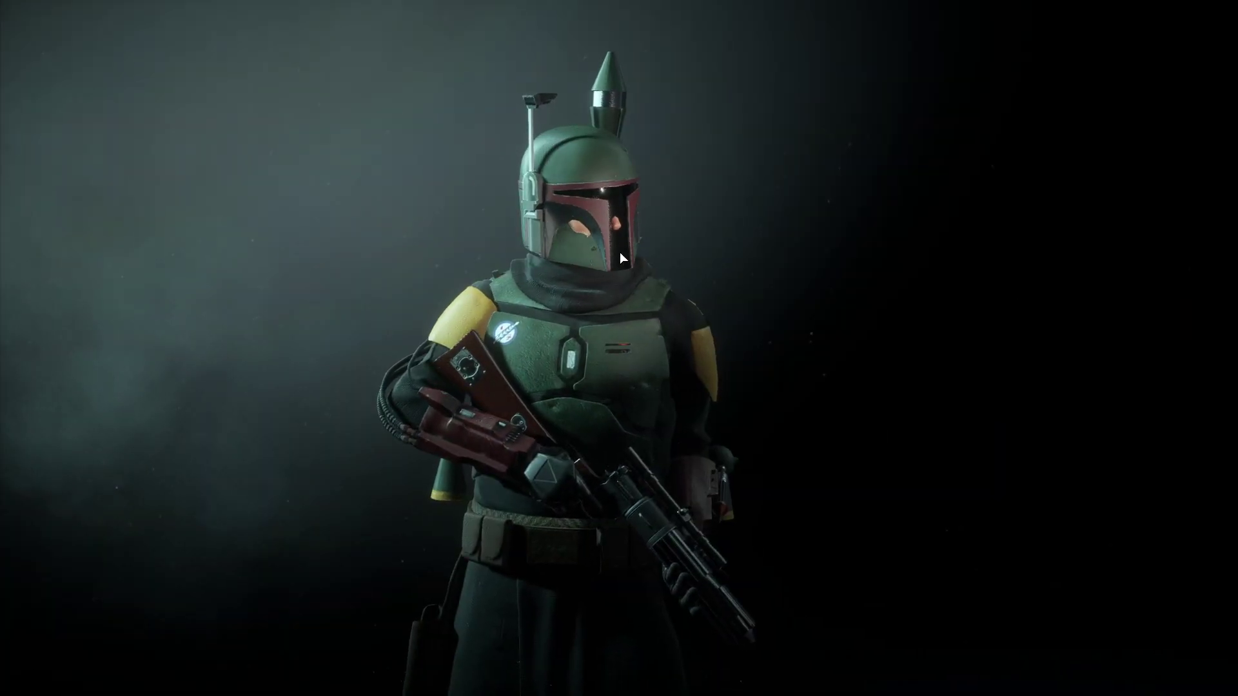
pyautogui.moveTo(668, 407); pyautogui.dragTo(6, 435)
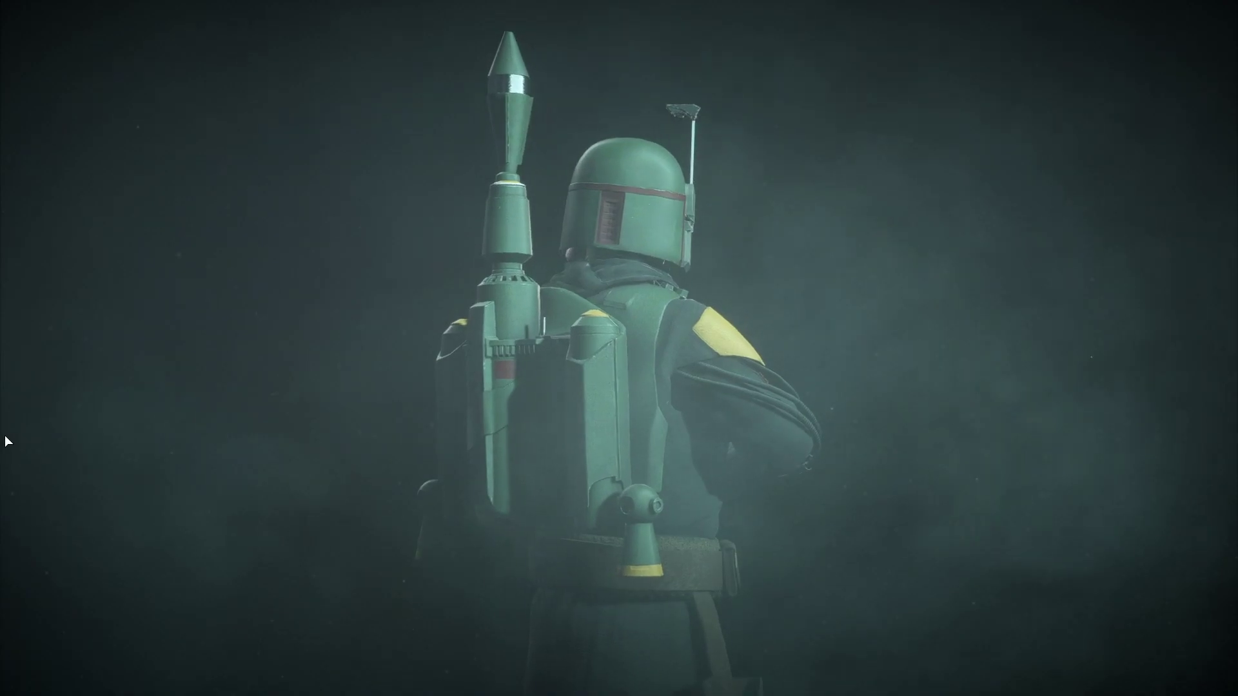
pyautogui.moveTo(468, 462); pyautogui.dragTo(1024, 450)
pyautogui.press('Escape')
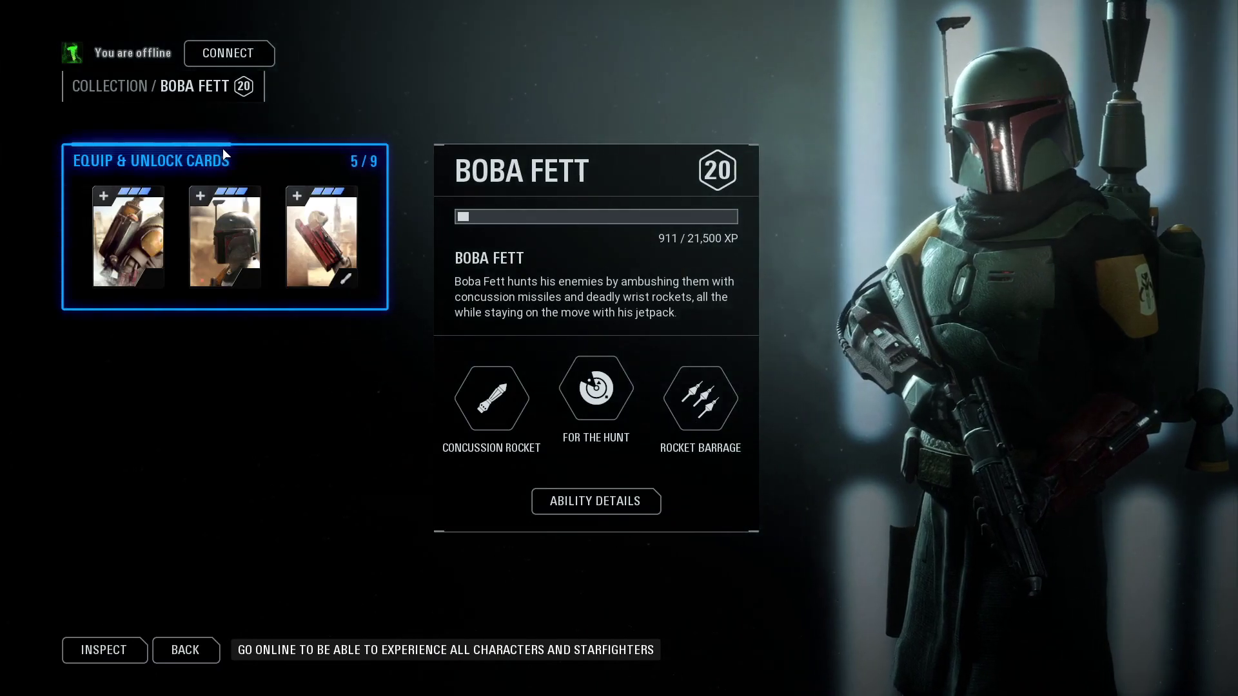
# Step: Leave Boba Fett's collection page and open the Arcade mode for single player
pyautogui.press('Escape')
pyautogui.click(253, 87)
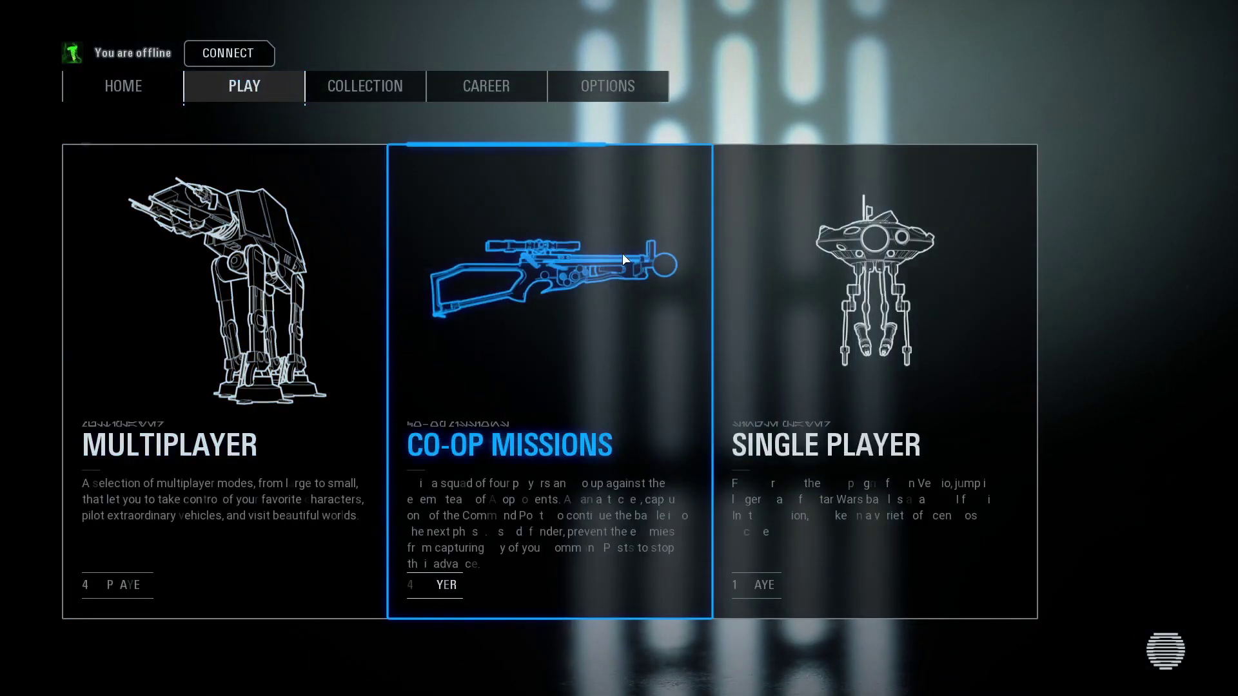
pyautogui.click(855, 320)
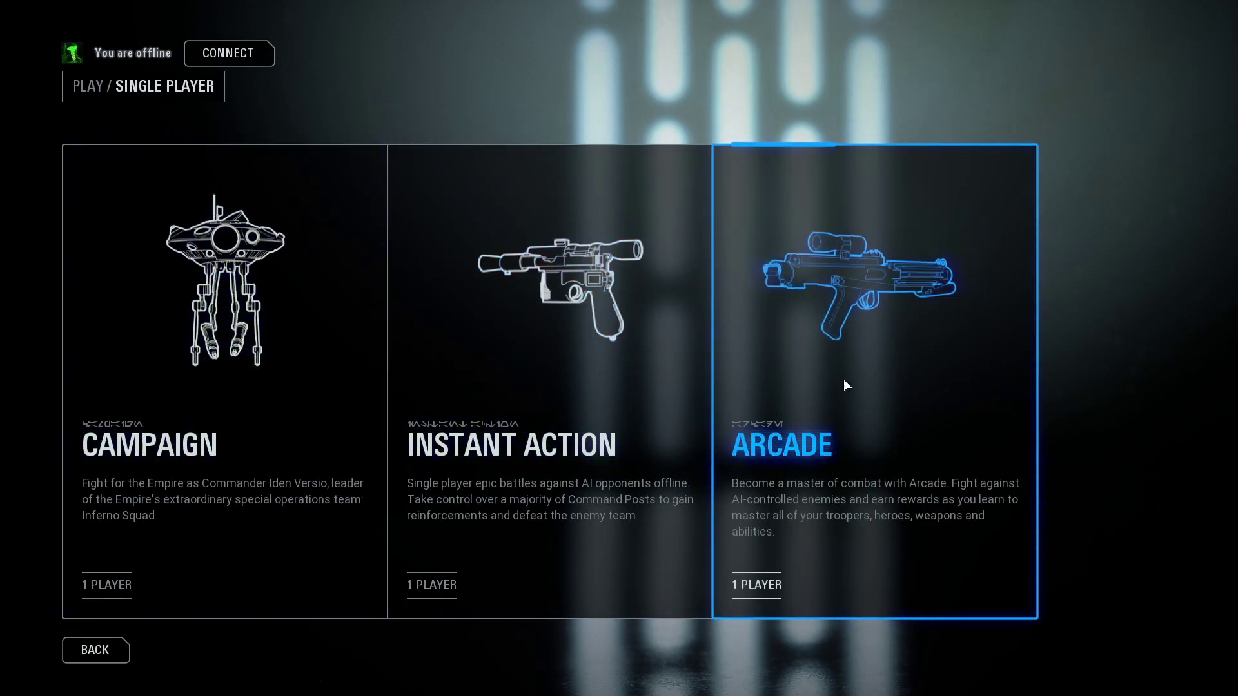
pyautogui.click(863, 385)
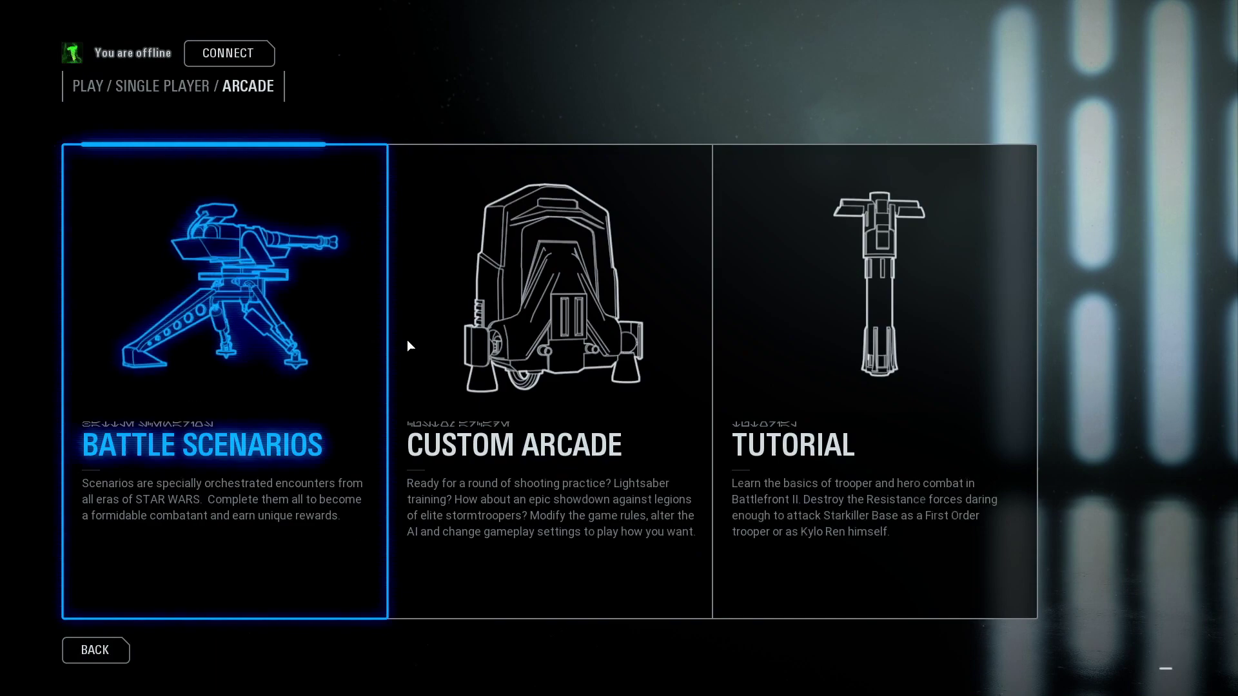
# Step: Open Custom Arcade, start the battle as Boba Fett and move him forward on the map
pyautogui.press('Escape')
pyautogui.click(888, 362)
pyautogui.click(524, 358)
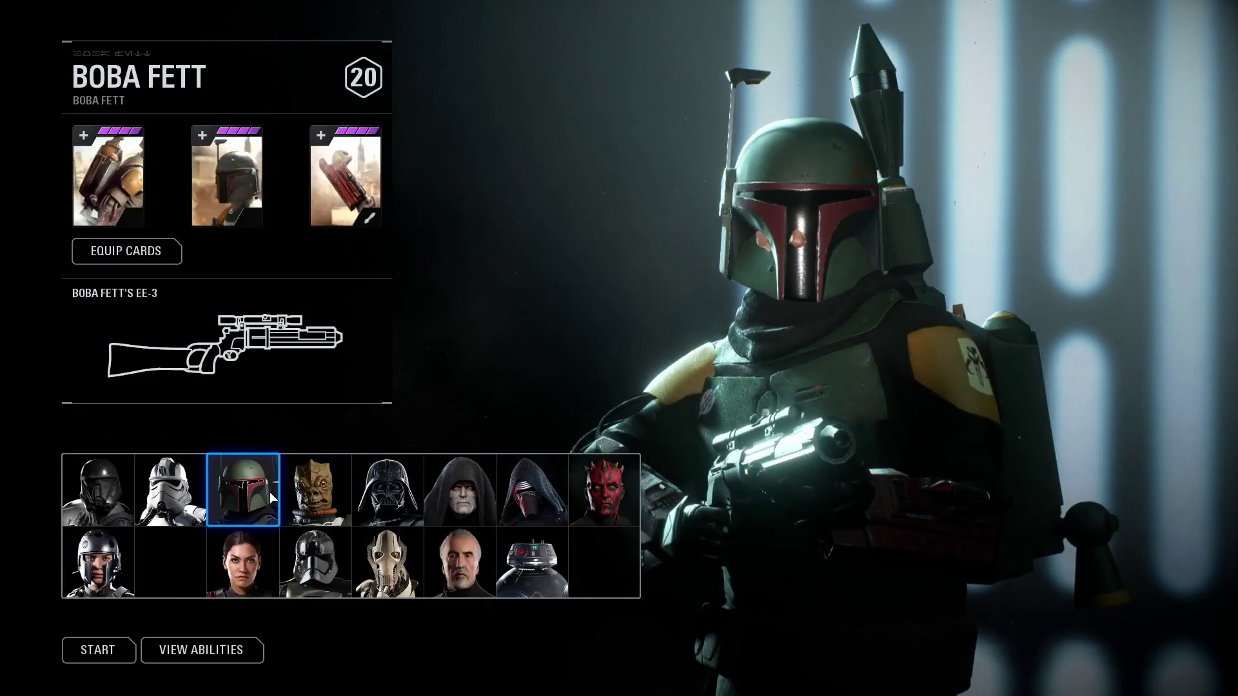
pyautogui.press('space')
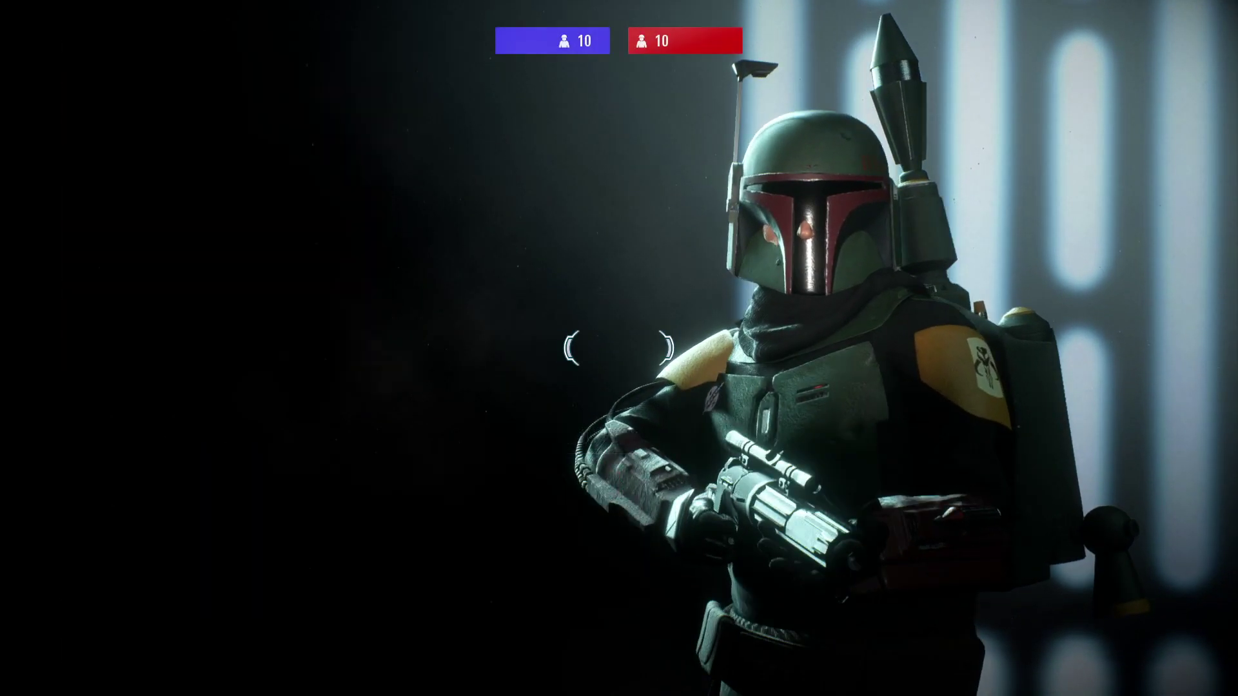
pyautogui.press('w')
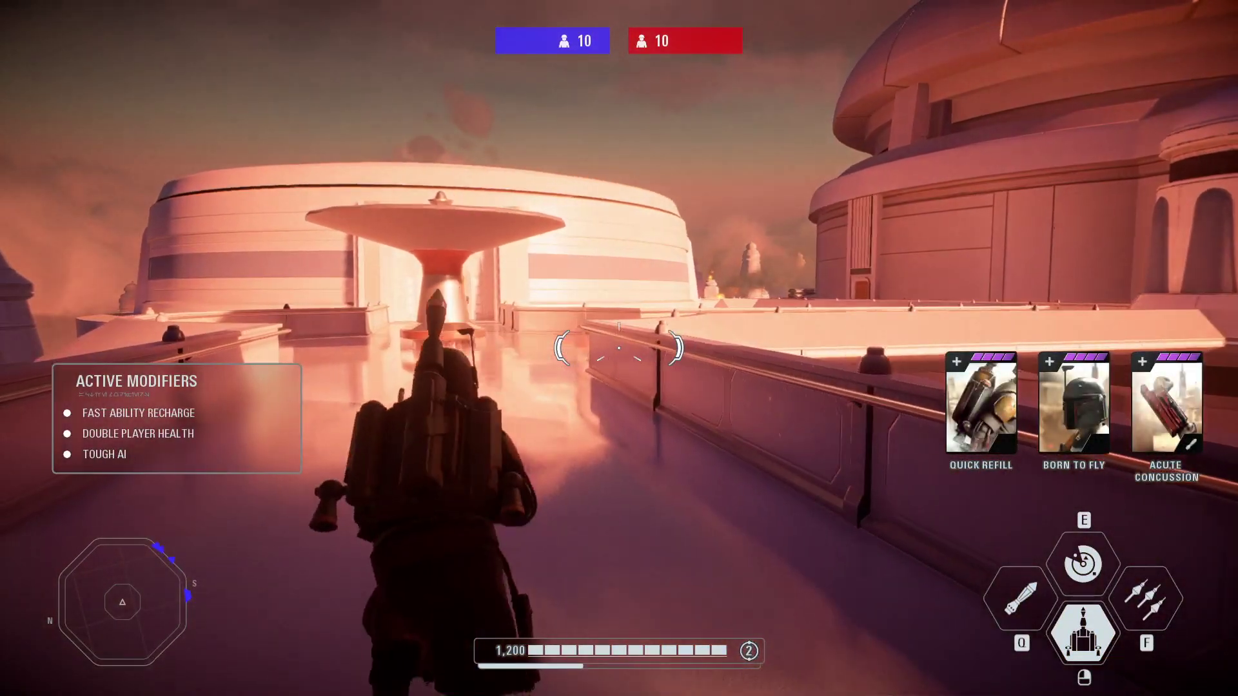
# Step: Fly and run Boba Fett across the walkways and around the domed pillar using the jetpack
pyautogui.press('space')
pyautogui.press('w')
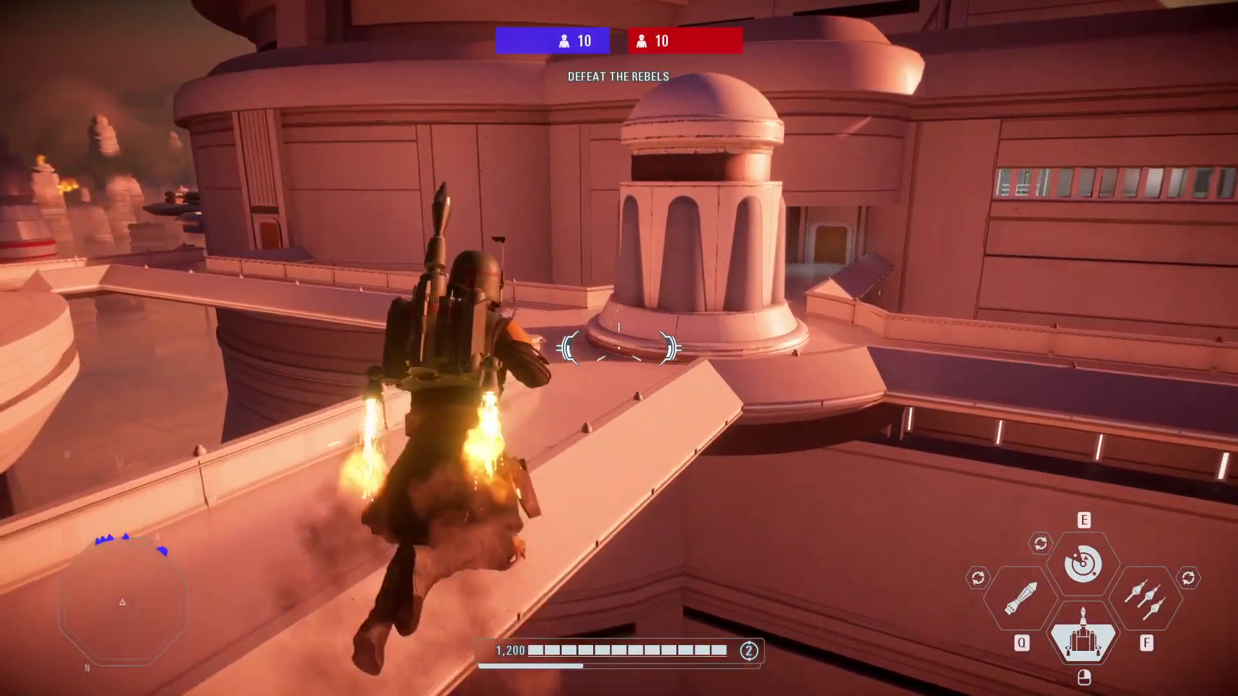
pyautogui.press('w')
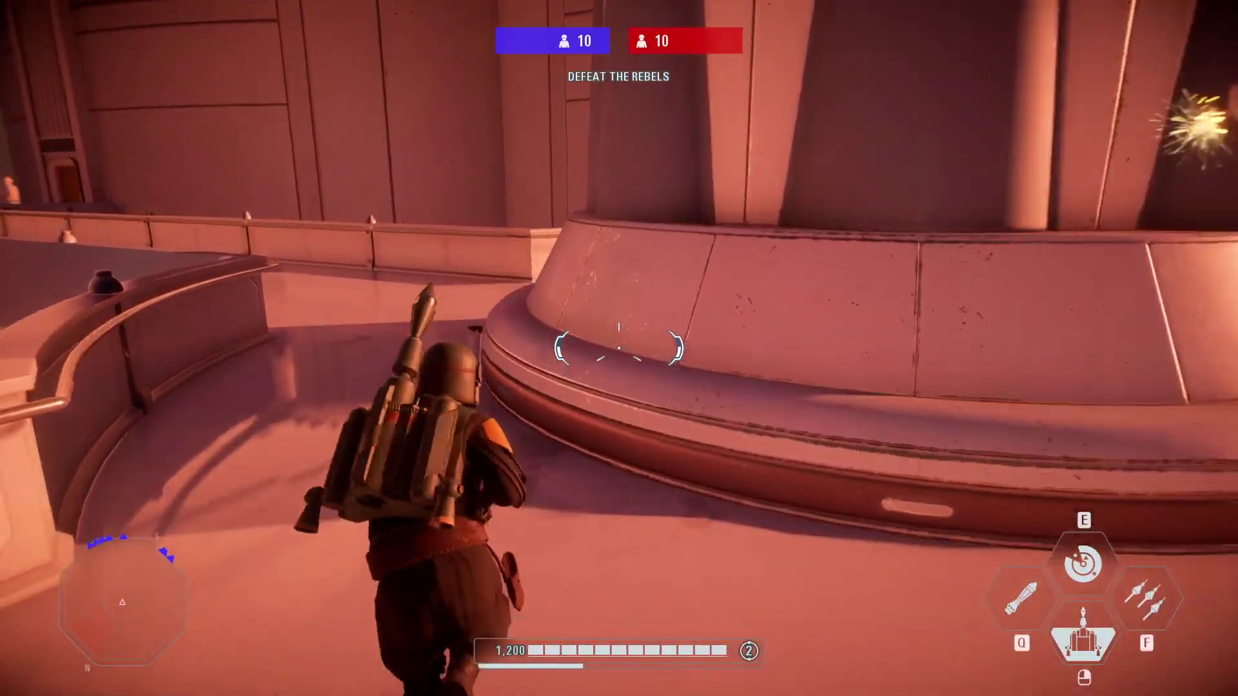
pyautogui.press('space')
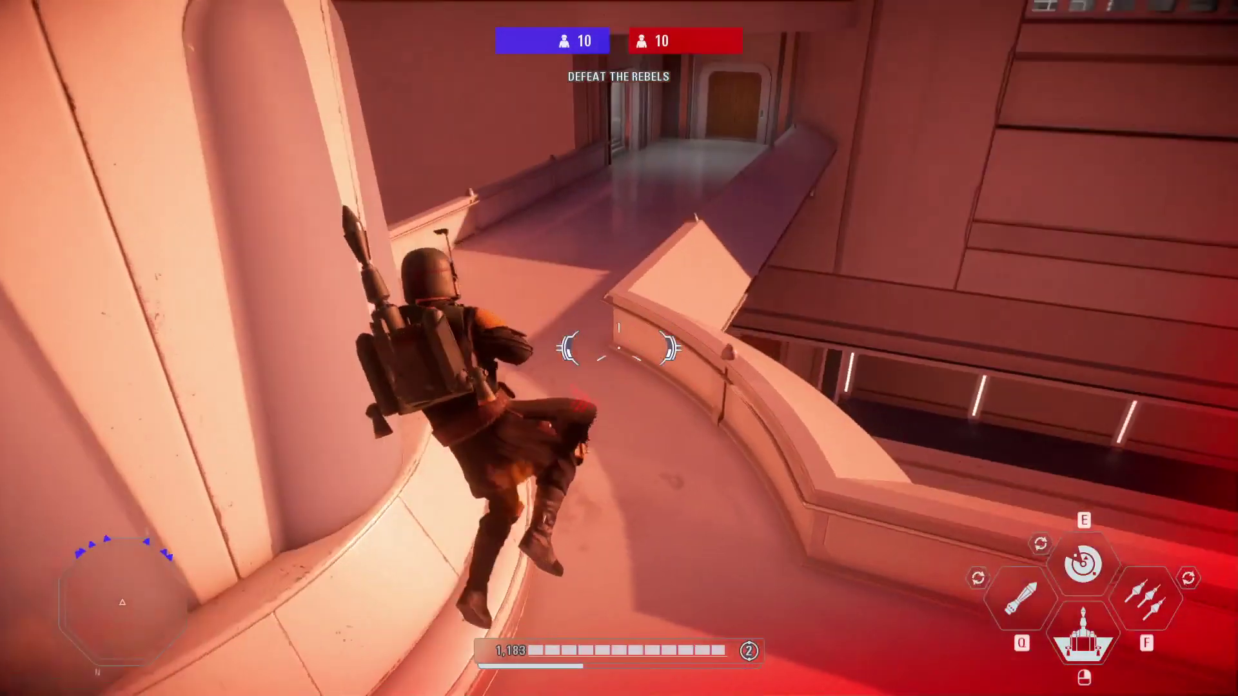
pyautogui.press('w')
pyautogui.press('space')
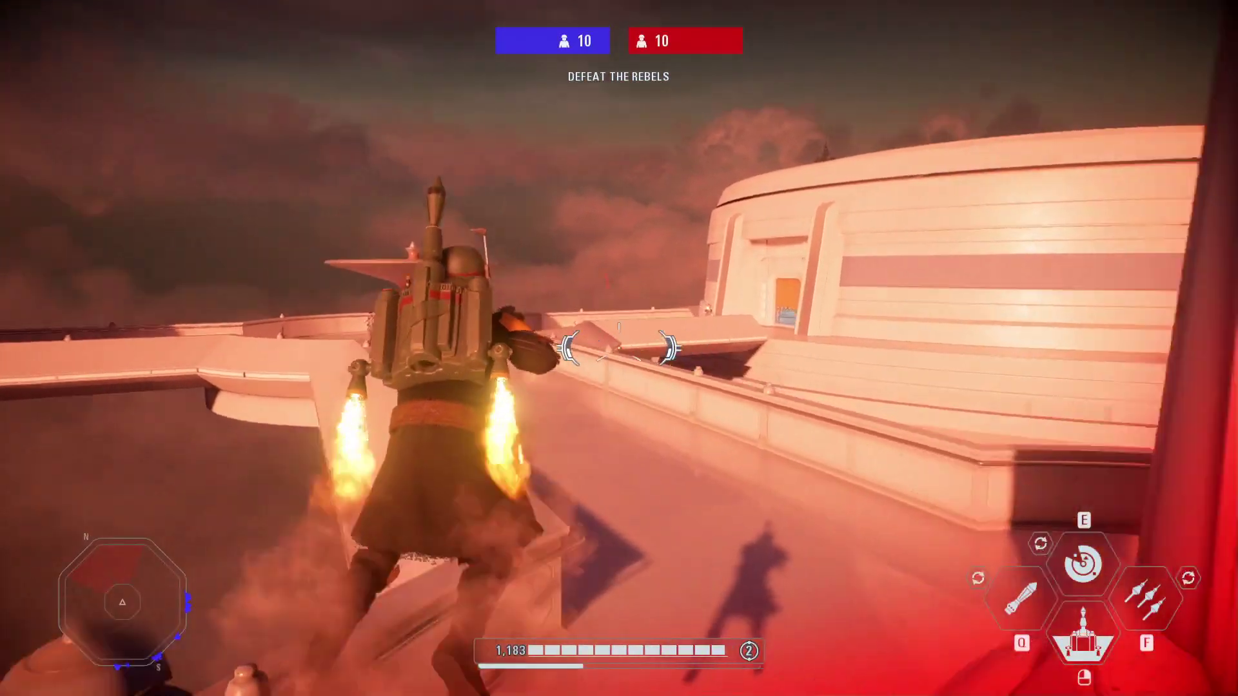
# Step: Attack the rebels on the open platform with blaster fire and a Rocket Barrage from the air
pyautogui.click(619, 348)
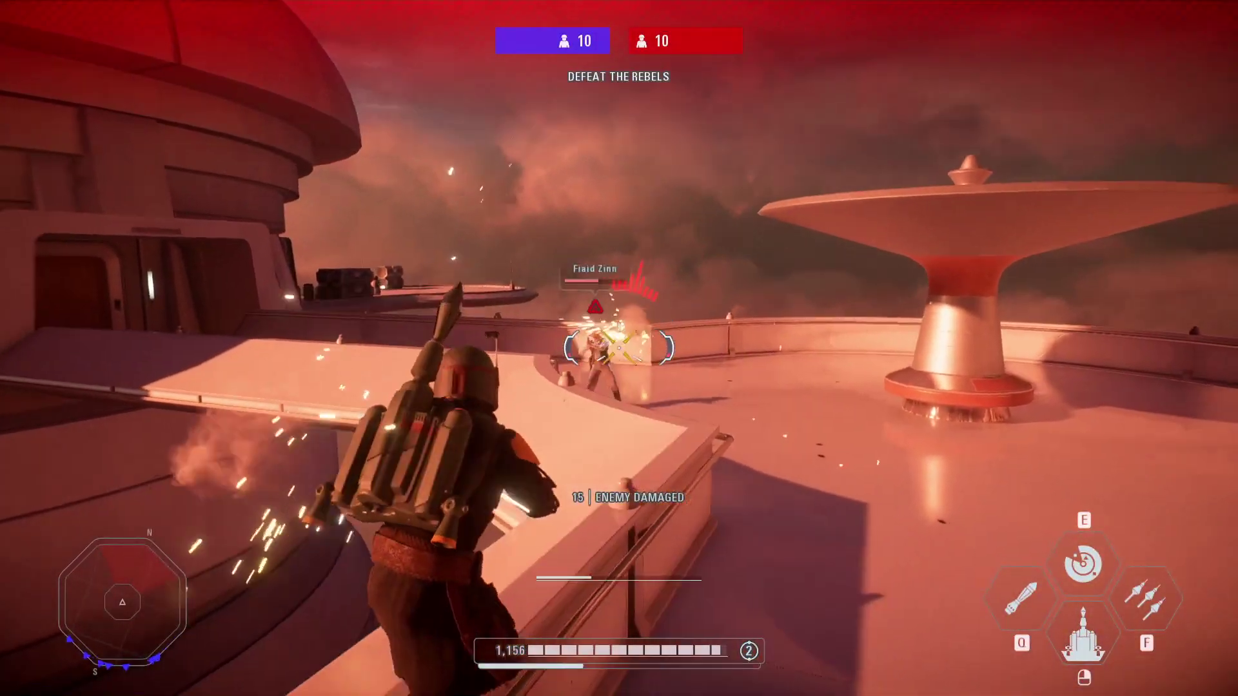
pyautogui.press('w')
pyautogui.click(619, 348)
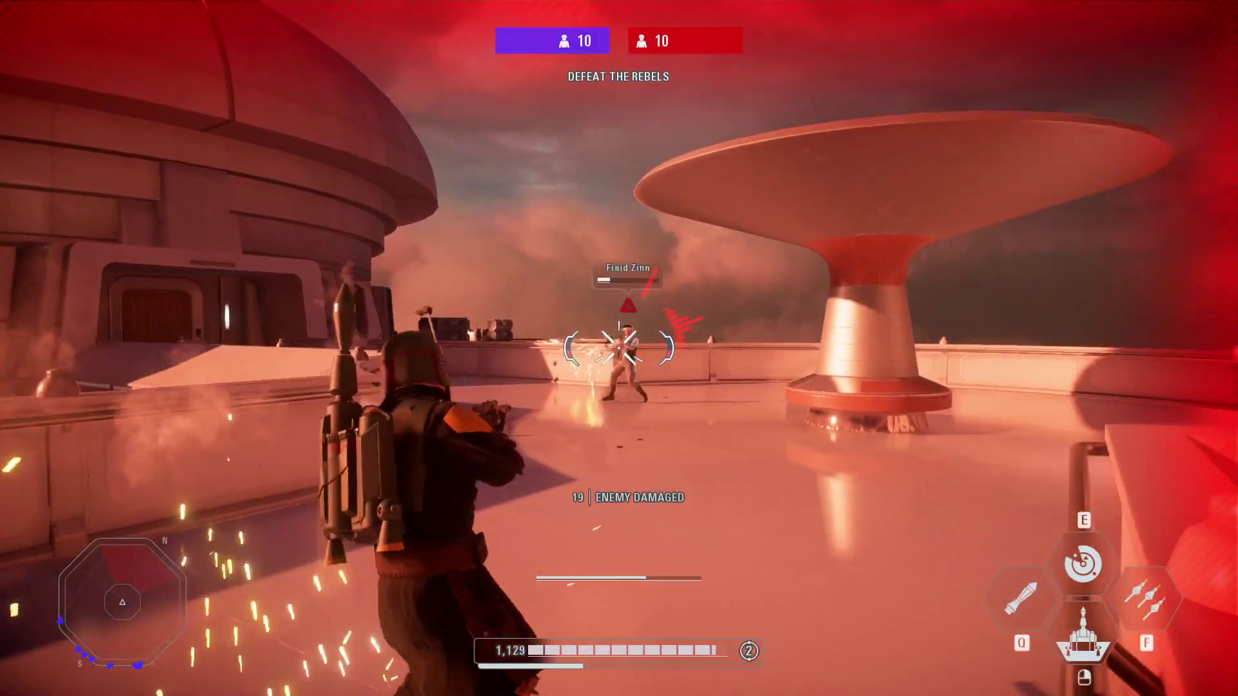
pyautogui.press('space')
pyautogui.press('f')
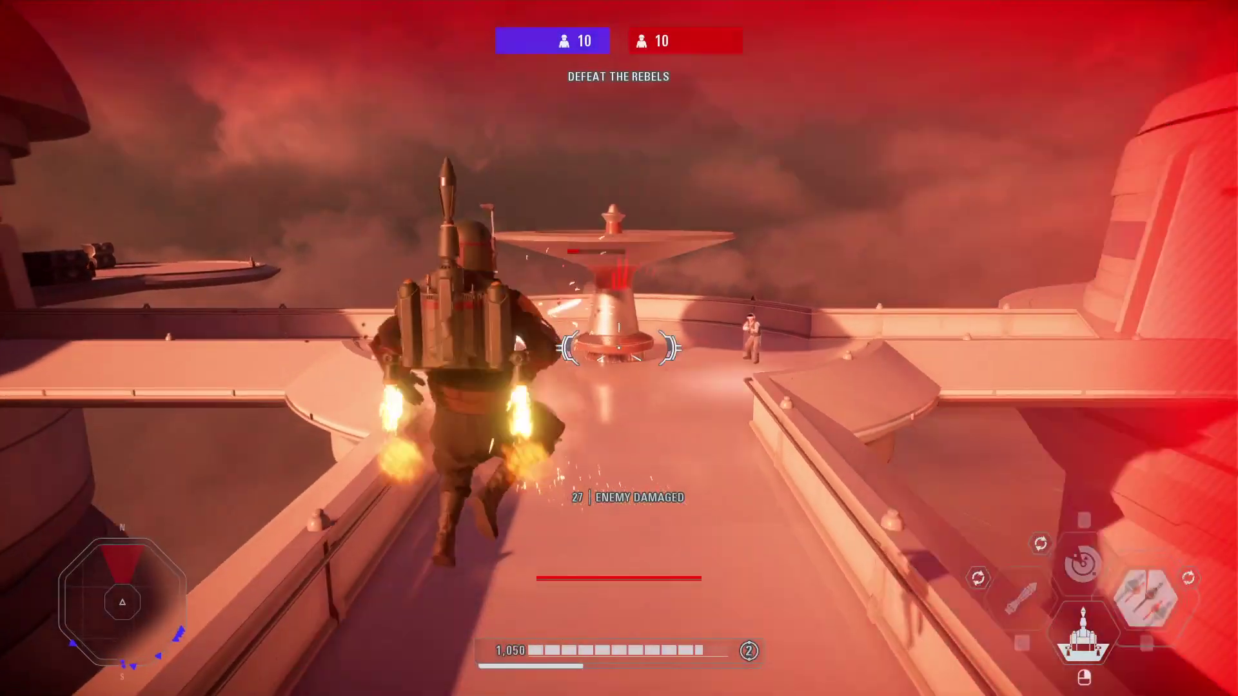
pyautogui.press('w')
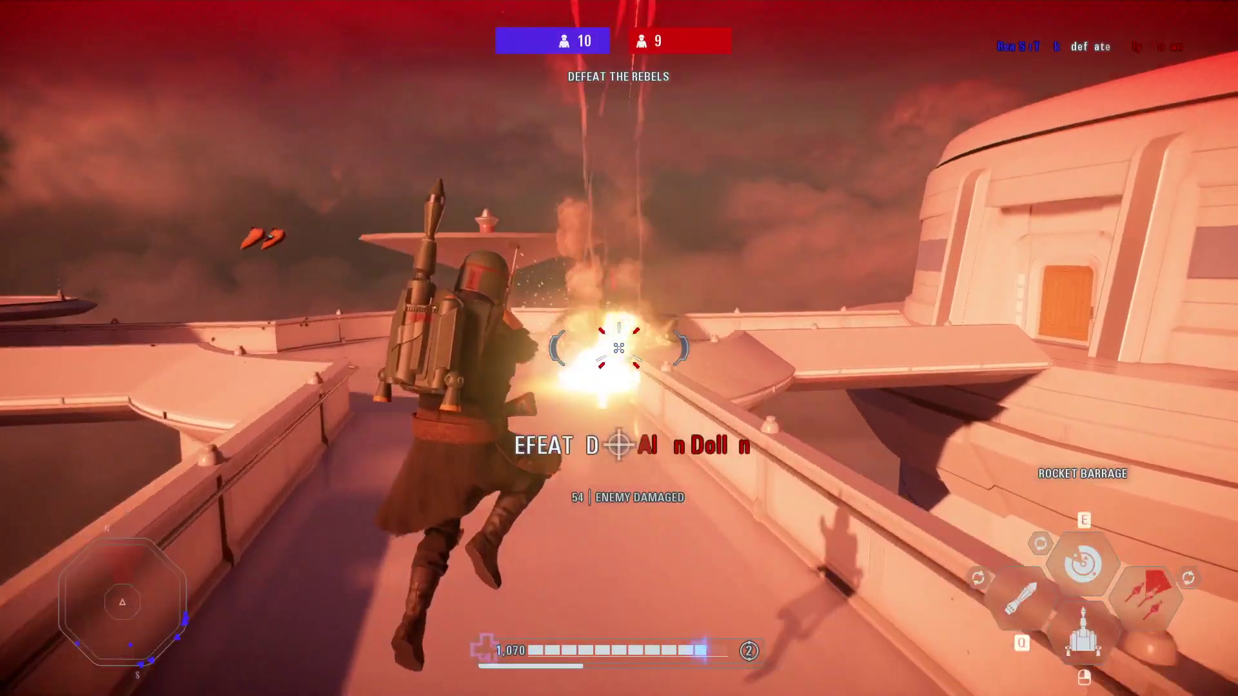
# Step: Move Boba Fett along the long walkway and jetpack over to the allied troopers by the lit doorway
pyautogui.press('w')
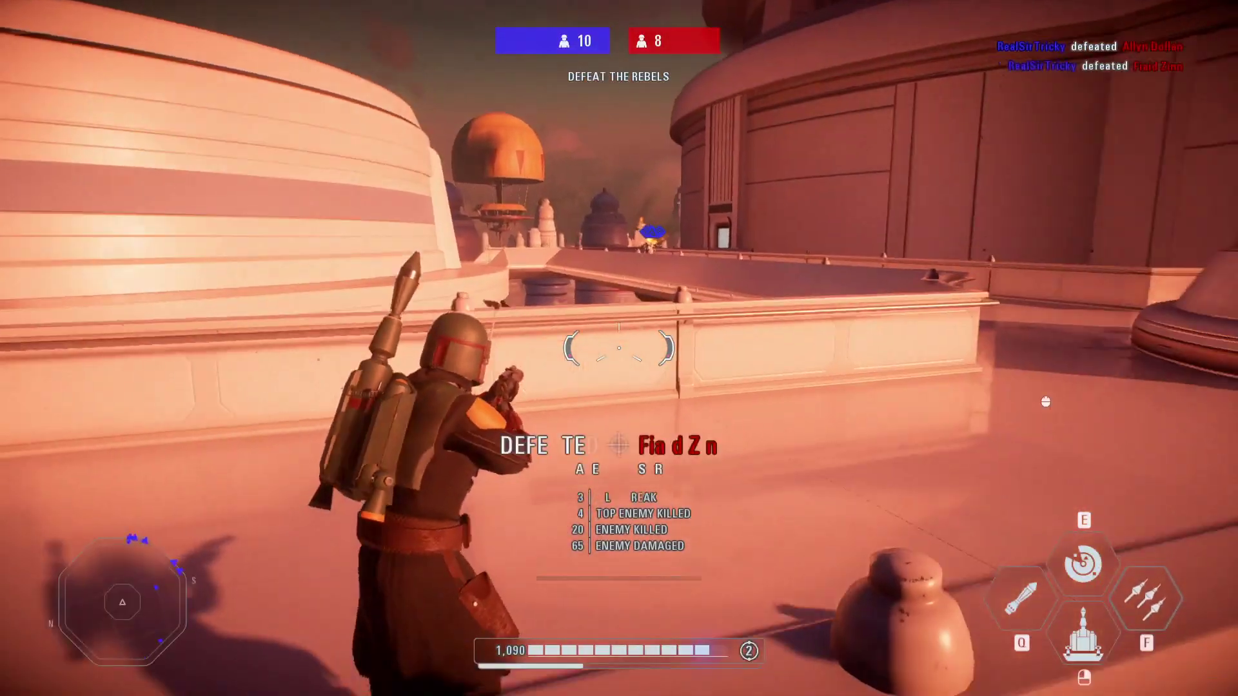
pyautogui.press('w')
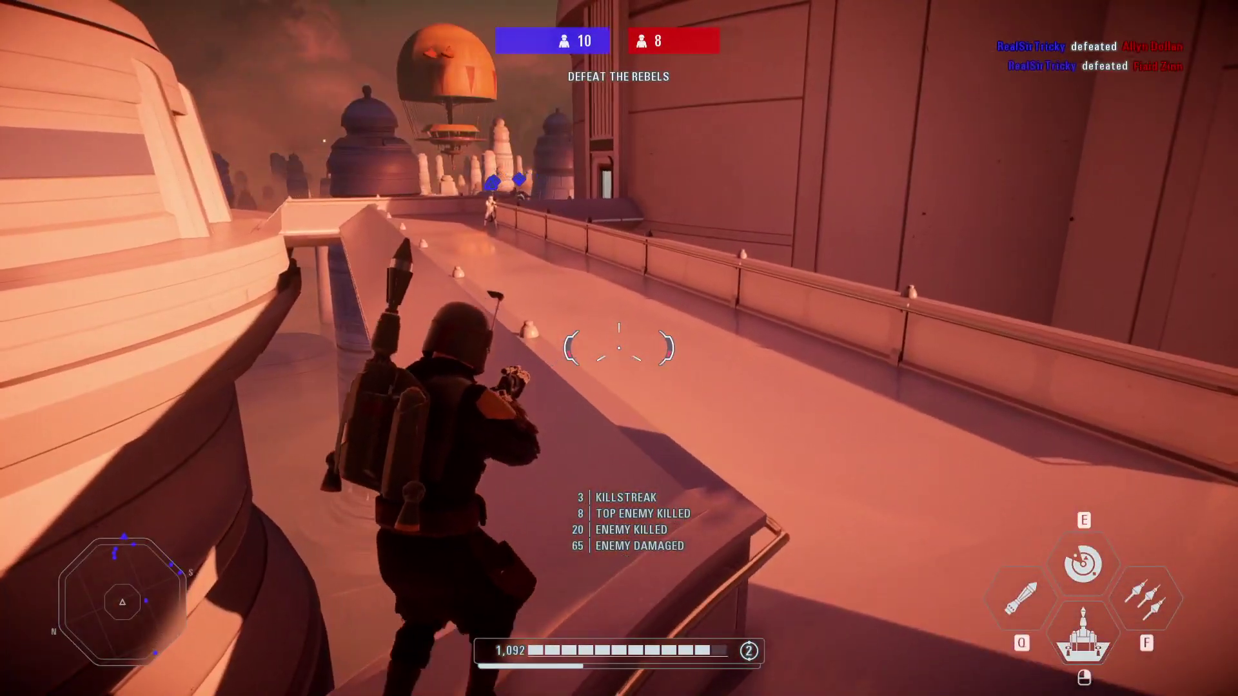
pyautogui.press('w')
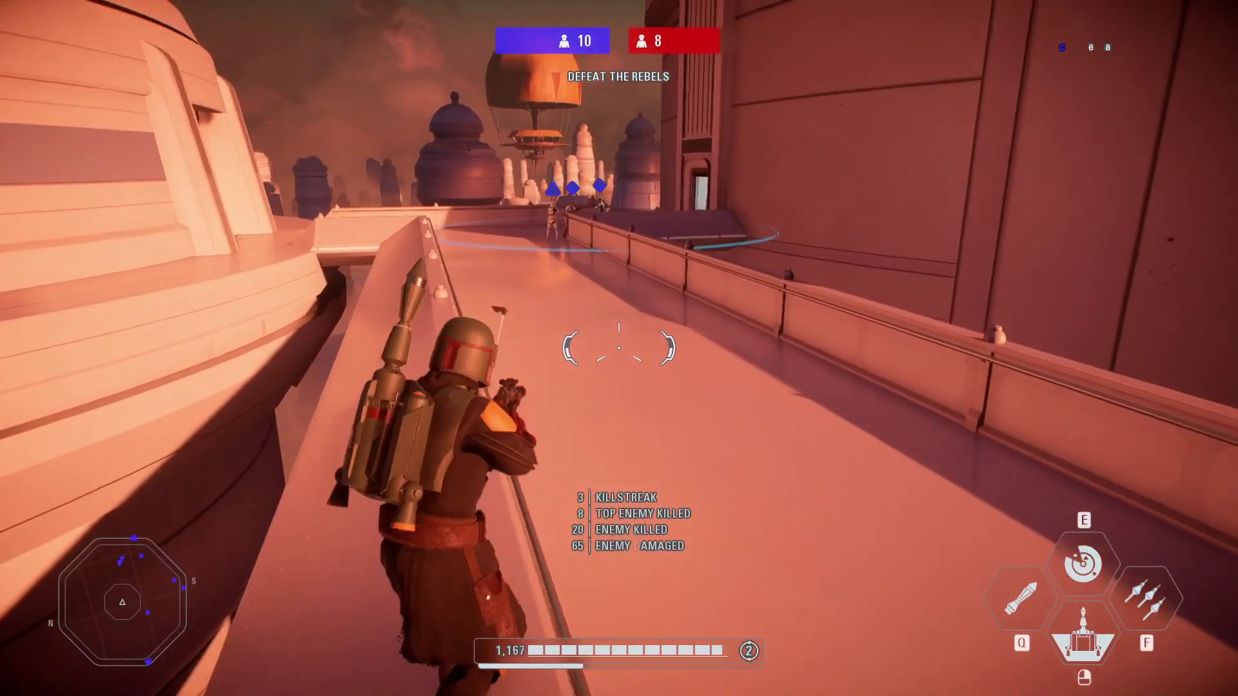
pyautogui.press('space')
pyautogui.press('w')
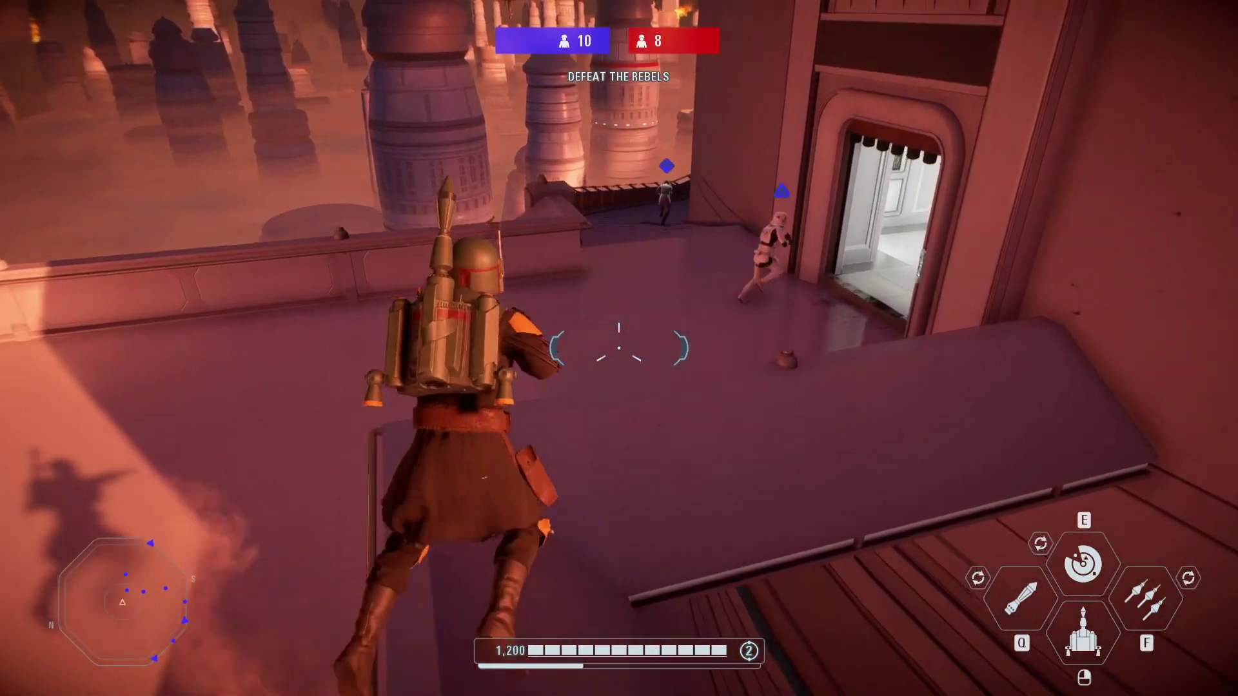
# Step: Run past the doorway and down the curved outer staircase, ending with a jetpack jump along the tower wall
pyautogui.press('w')
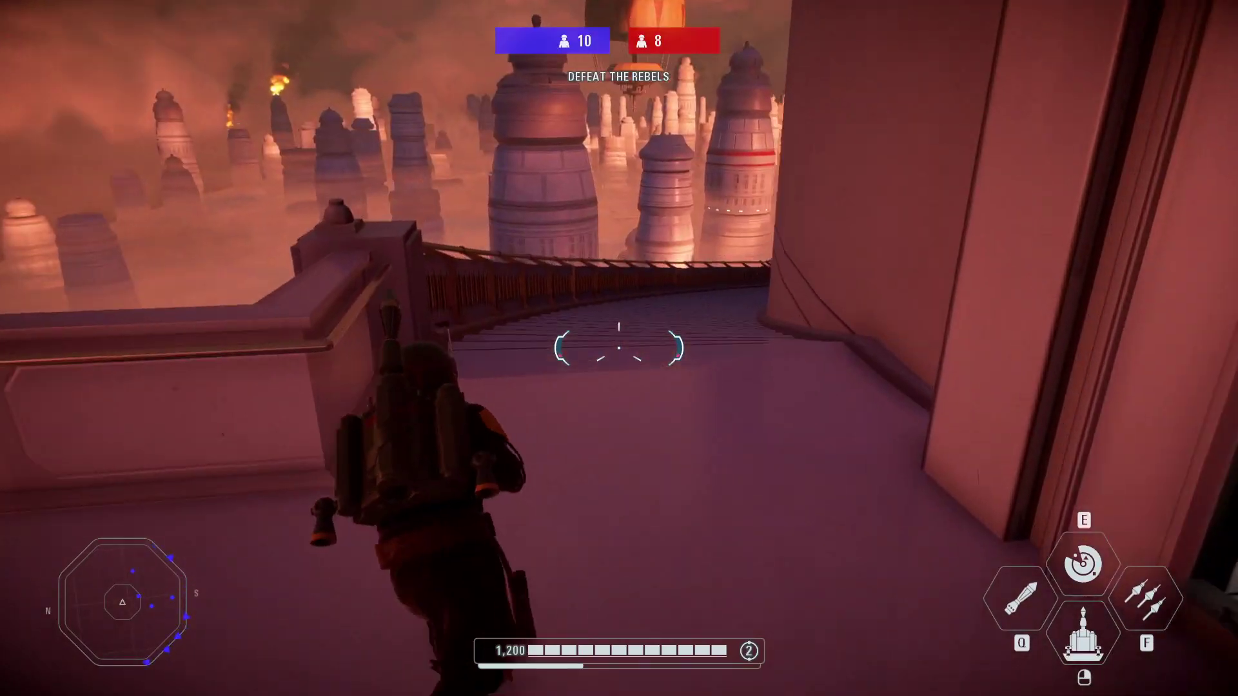
pyautogui.press('w')
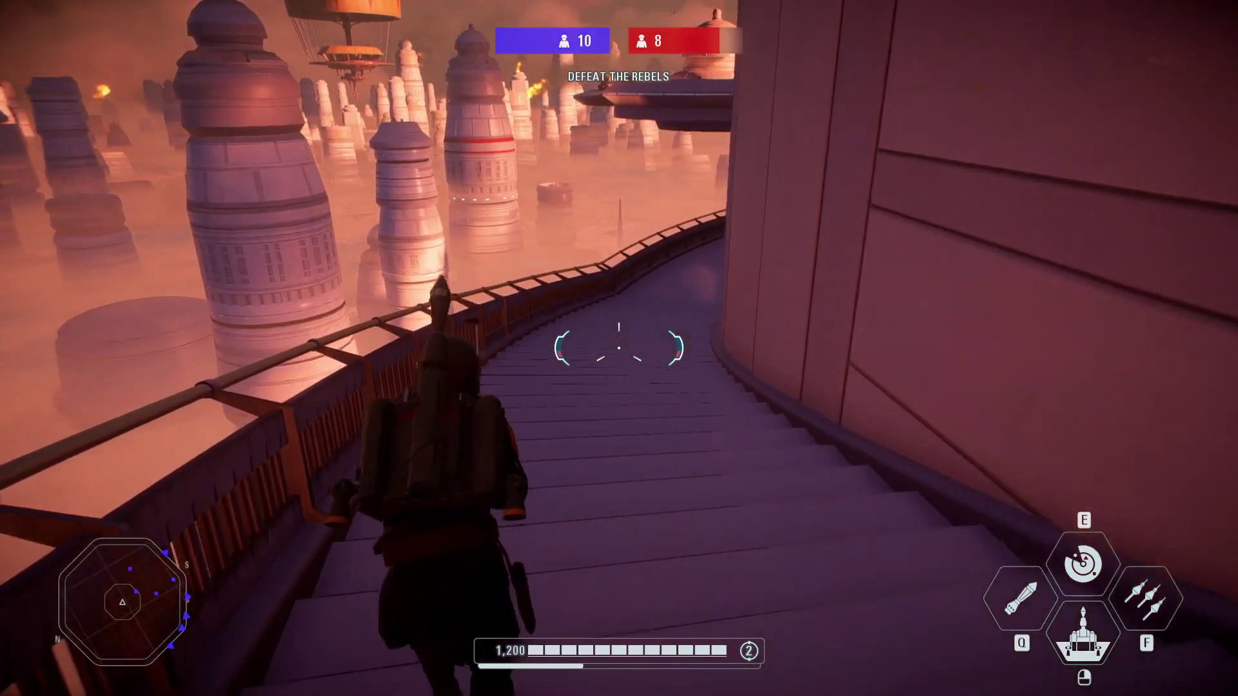
pyautogui.press('w')
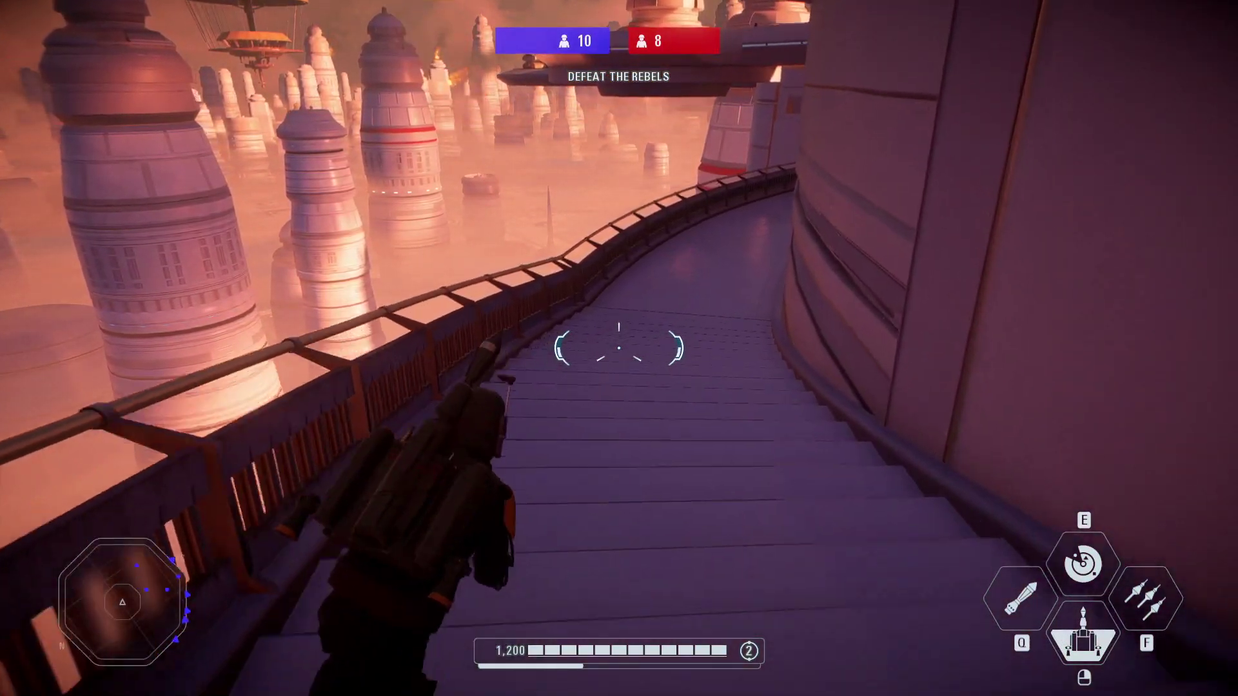
pyautogui.press('w')
pyautogui.press('space')
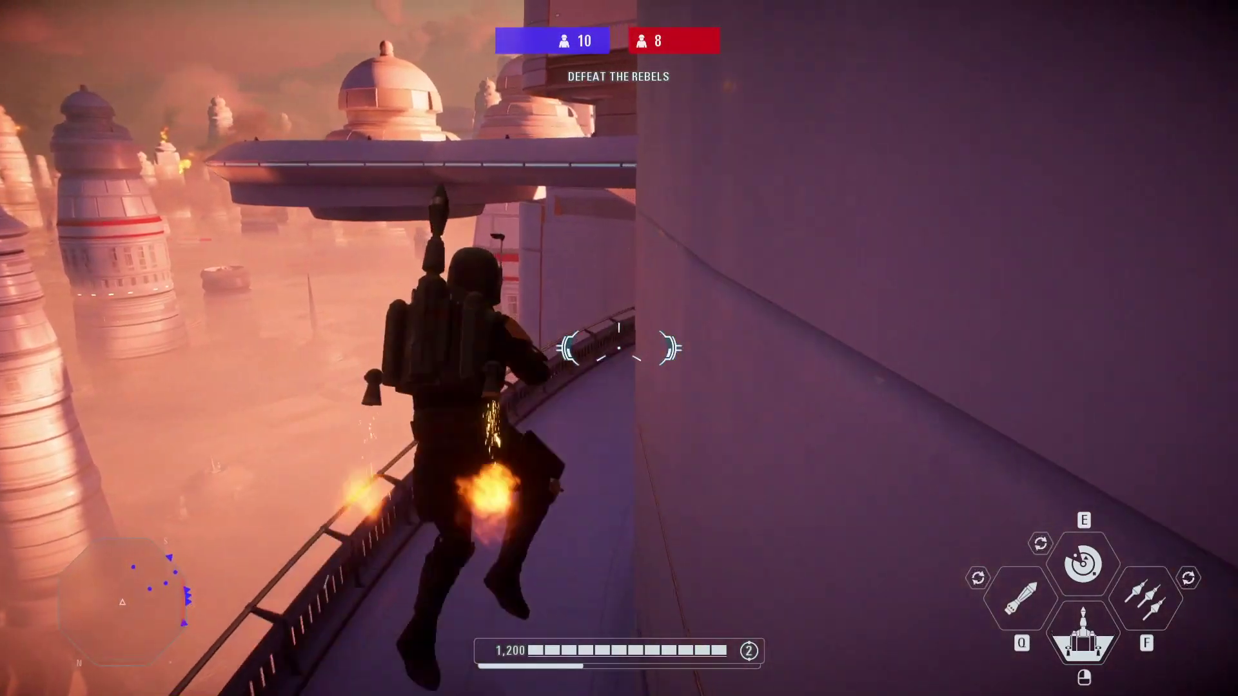
# Step: Follow the curved lower walkway around the tower and climb the wide staircase
pyautogui.press('w')
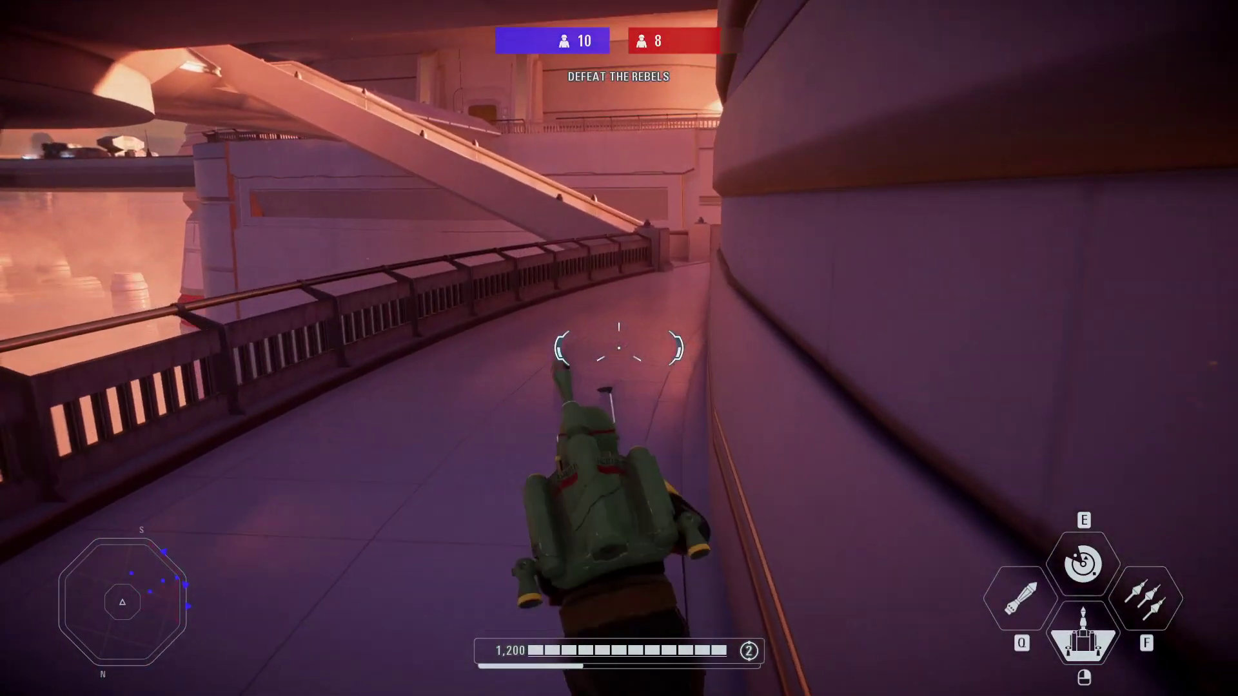
pyautogui.press('w')
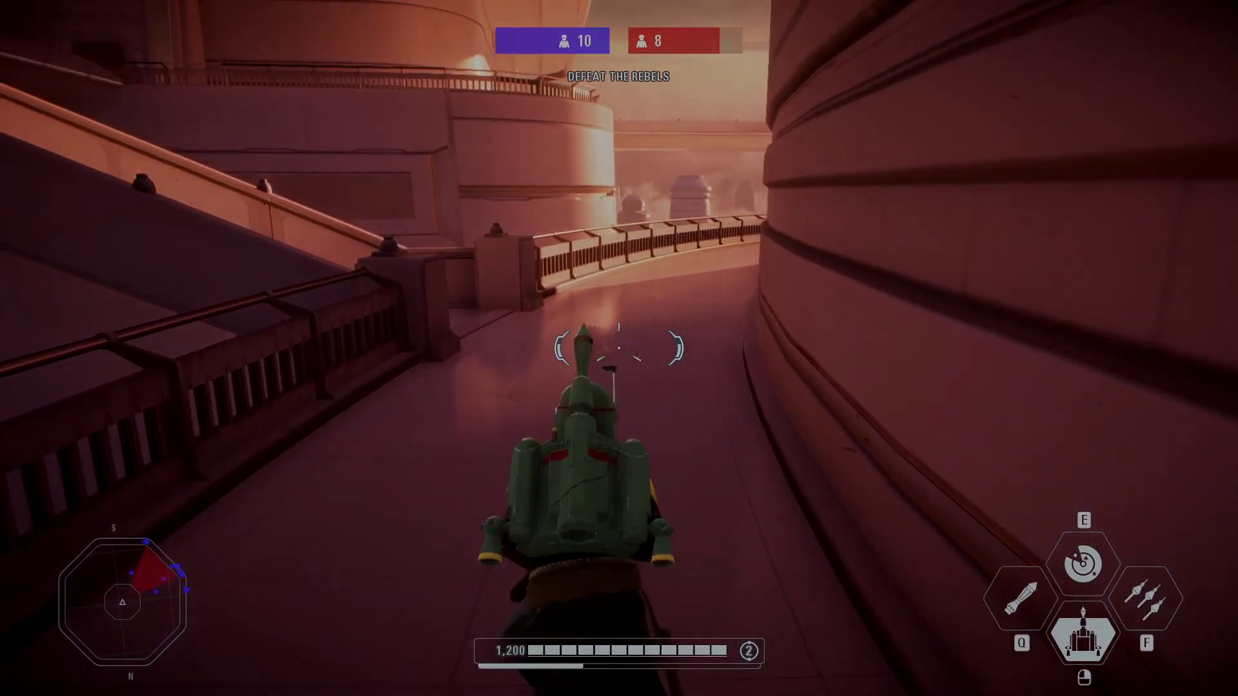
pyautogui.press('w')
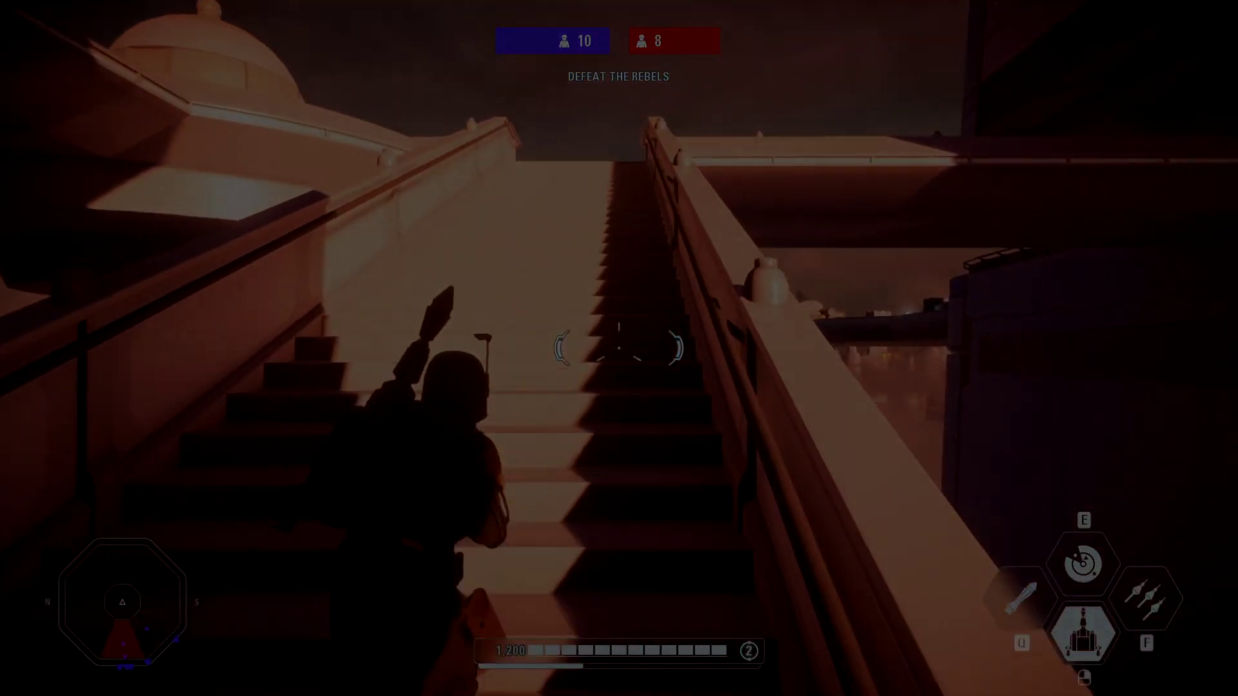